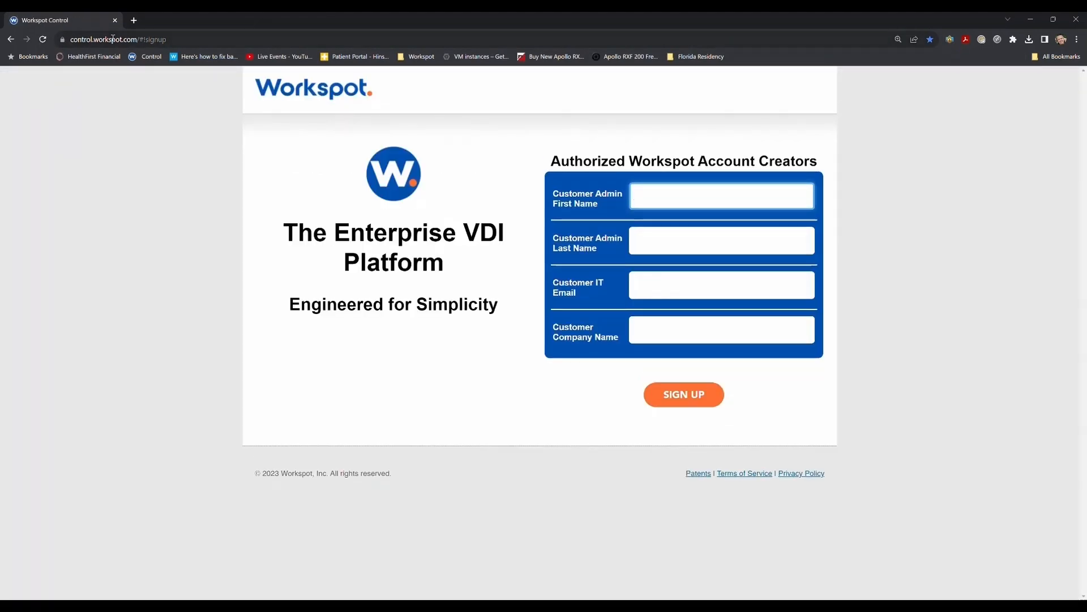
Sign up for Workspot with the admin's first and last name, IT e-mail and company name.
left_click(669, 200)
key("Tab")
key("Tab")
key("Tab")
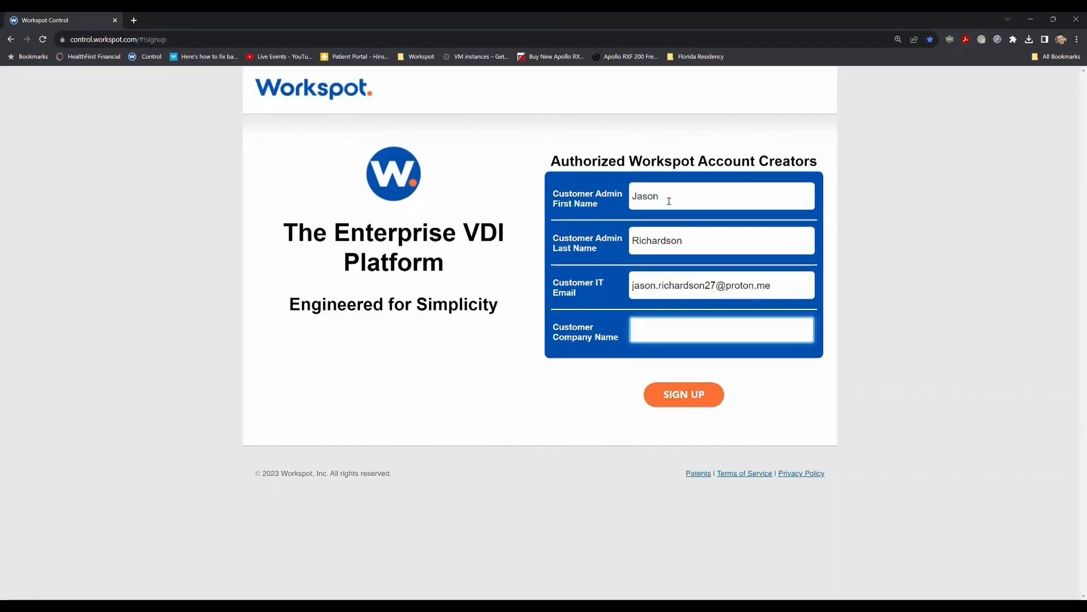
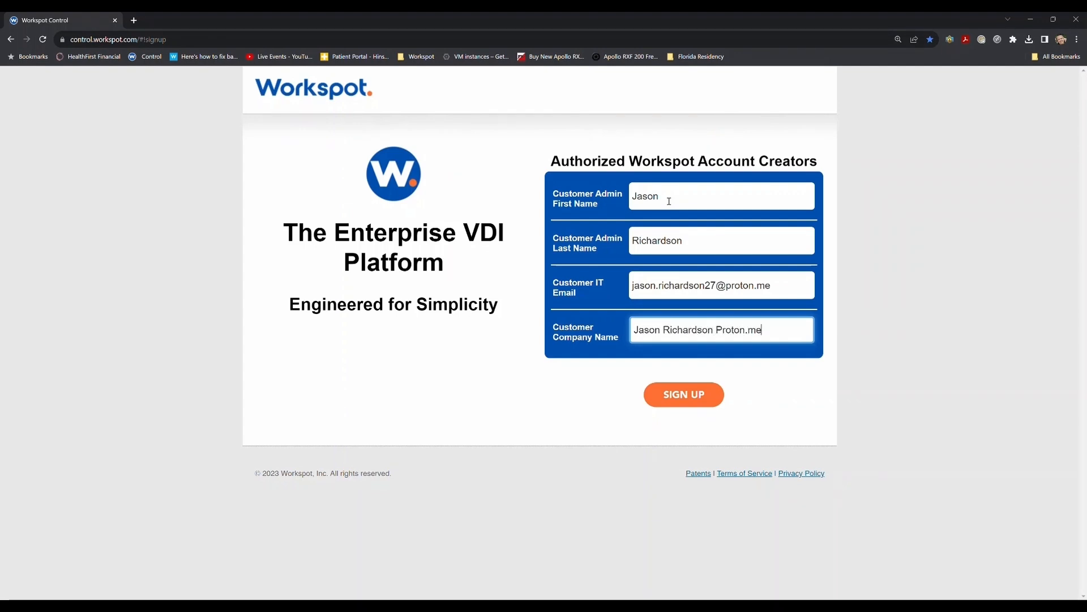
type("any")
left_click(688, 400)
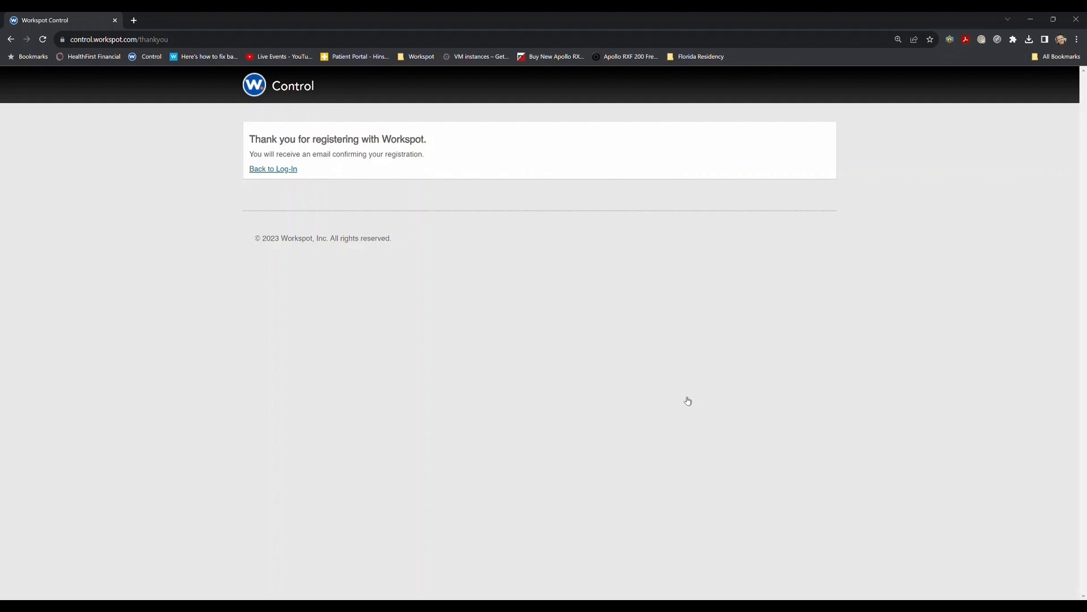
In Proton Mail, open the Workspot account confirmation link in a new tab.
key("alt+Tab")
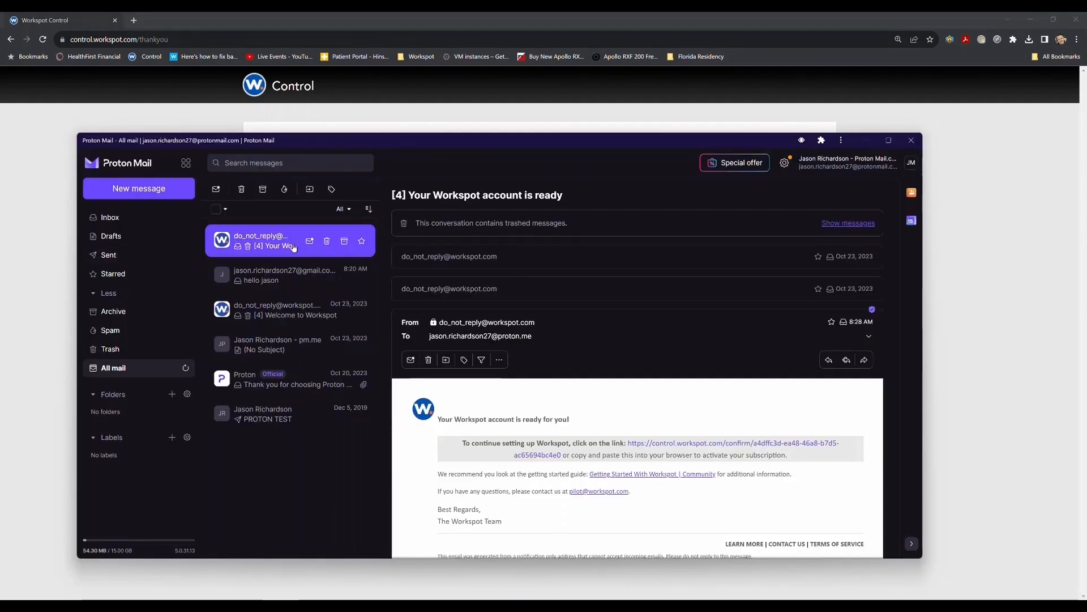
left_click(721, 446)
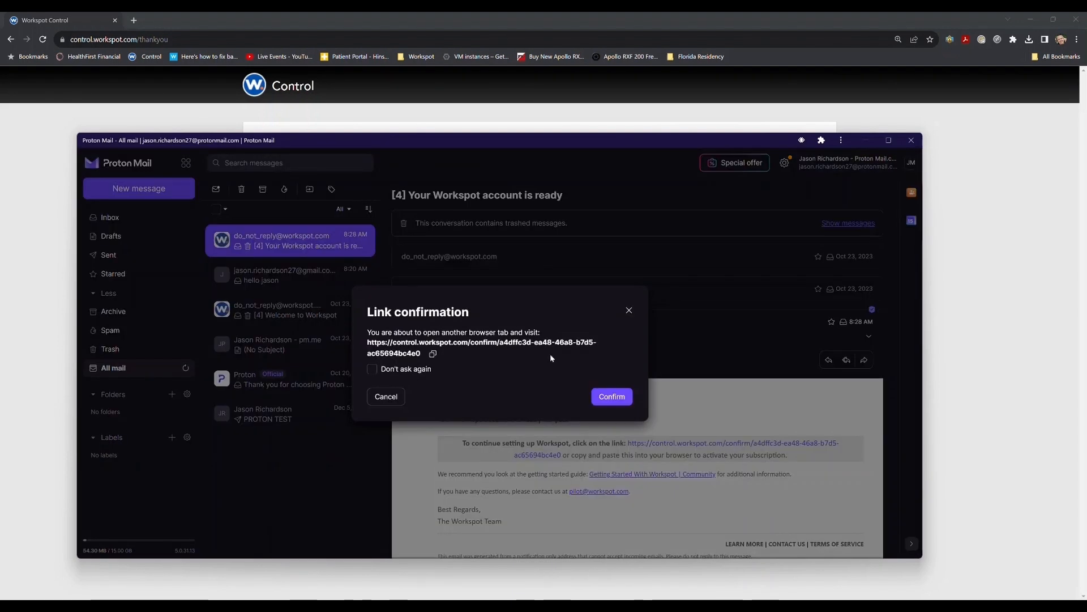
left_click(614, 394)
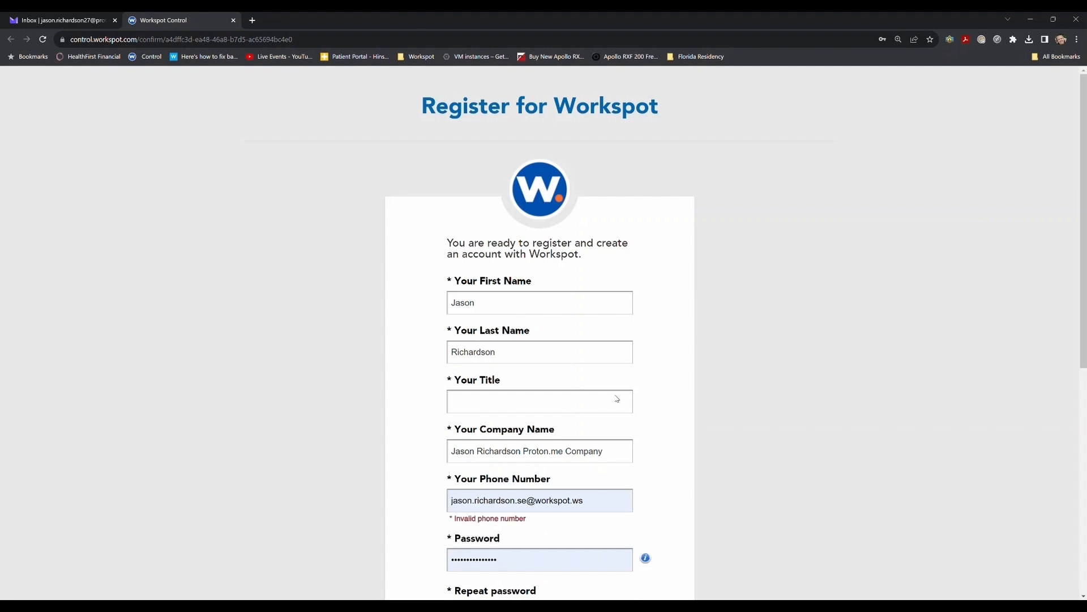
Enter title Admin and the admin's phone number on the registration form.
left_click(491, 401)
type("Admin")
left_click(519, 453)
scroll(519, 453, "down", 1)
left_click(588, 449)
type("777-777-7777")
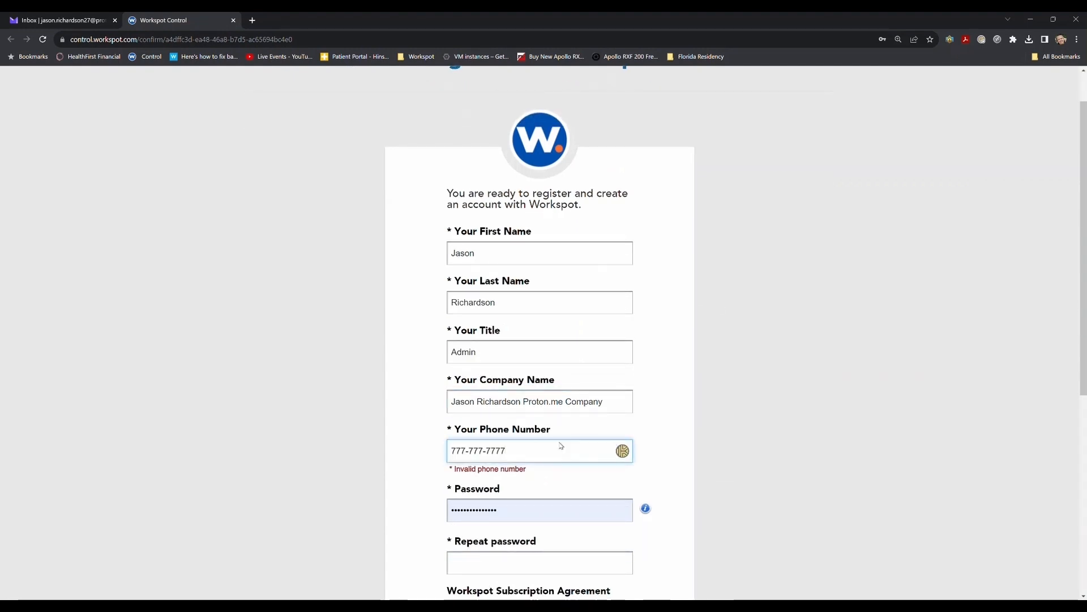
Set the account password, accept the subscription agreement and register.
left_click_drag(536, 509, 445, 509)
type("•••••••••••••••")
key("Tab")
type("•••••••••••••••")
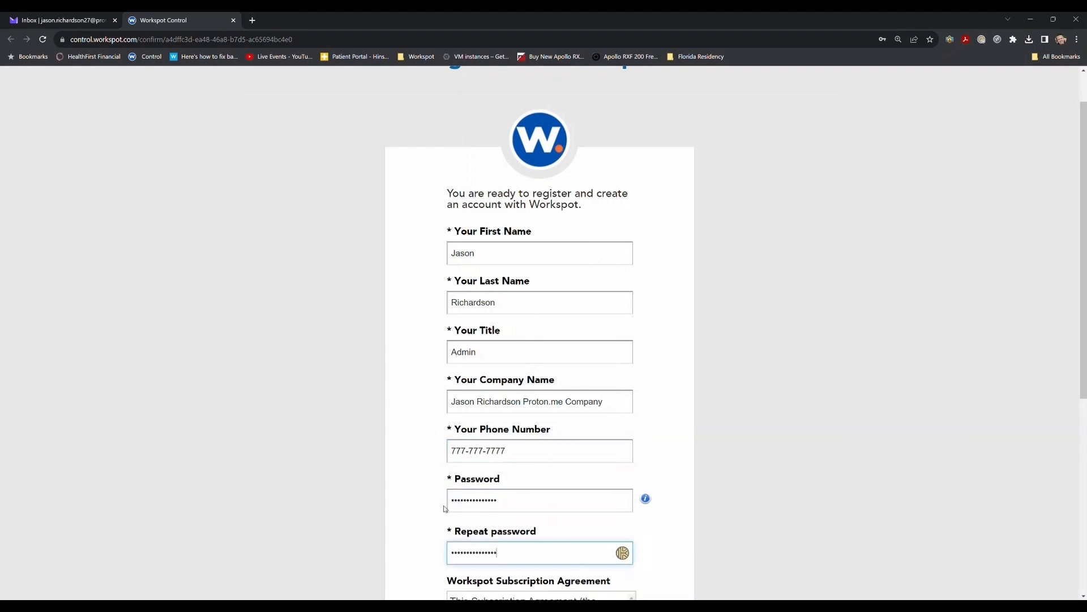
scroll(445, 509, "down", 2)
scroll(512, 475, "down", 3)
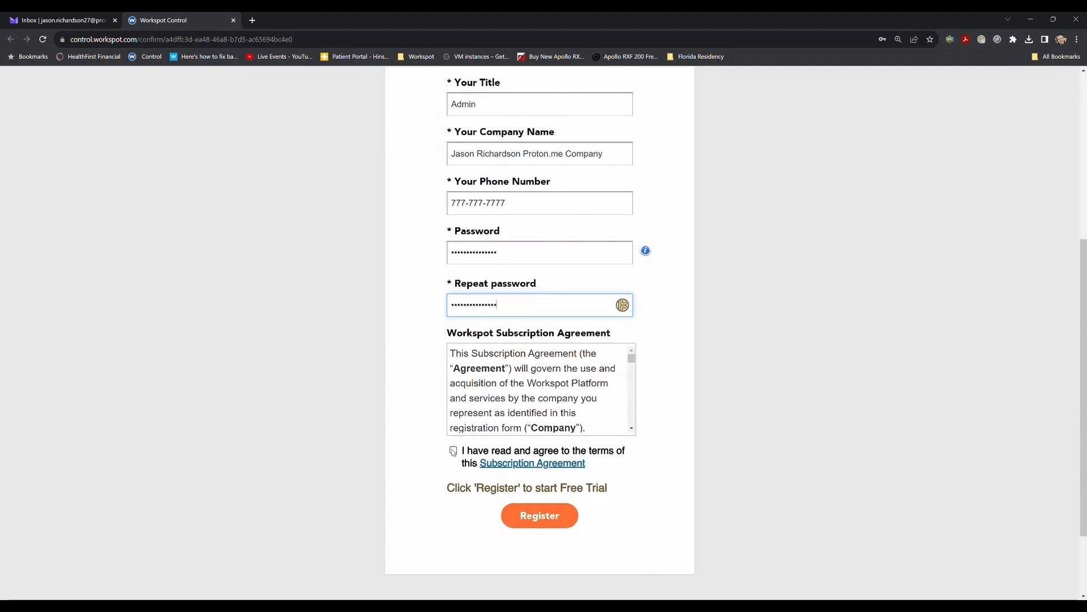
left_click(454, 451)
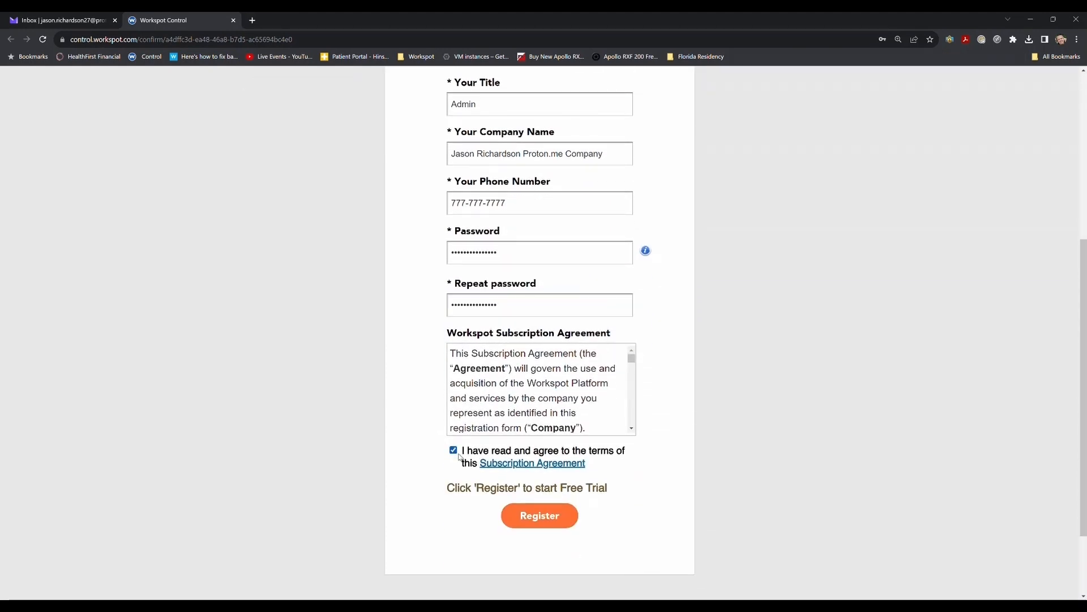
left_click(526, 514)
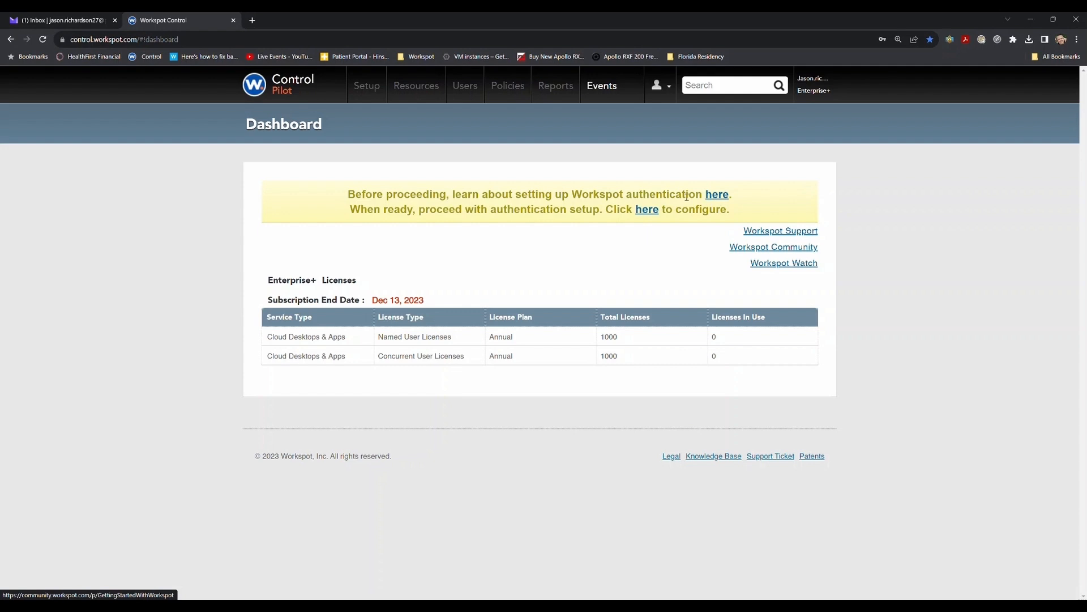
Choose Active Directory as the desktop sign-in method and continue.
left_click(653, 211)
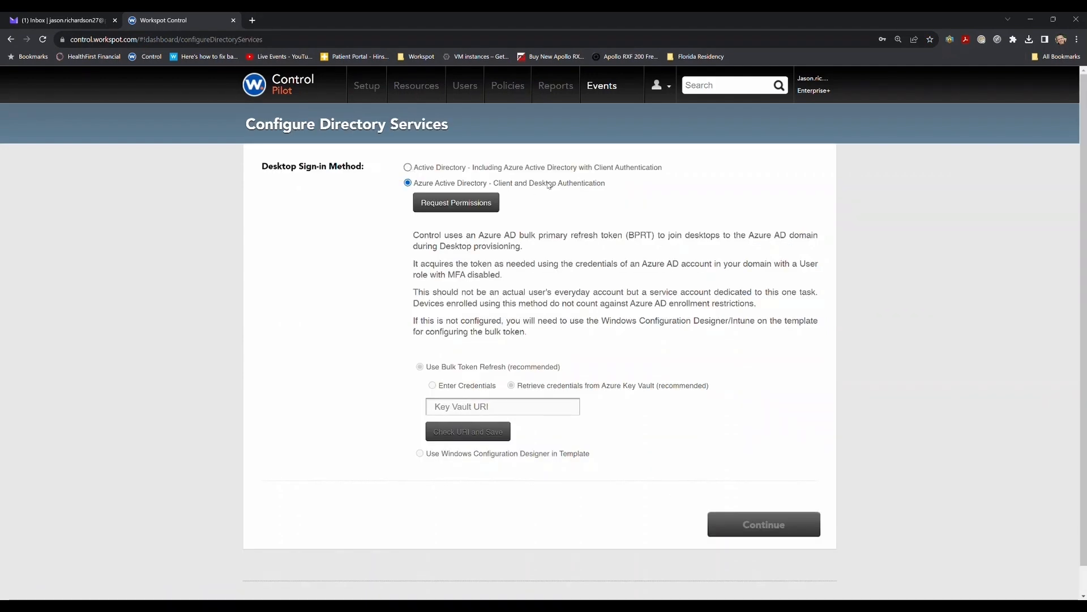
left_click(408, 168)
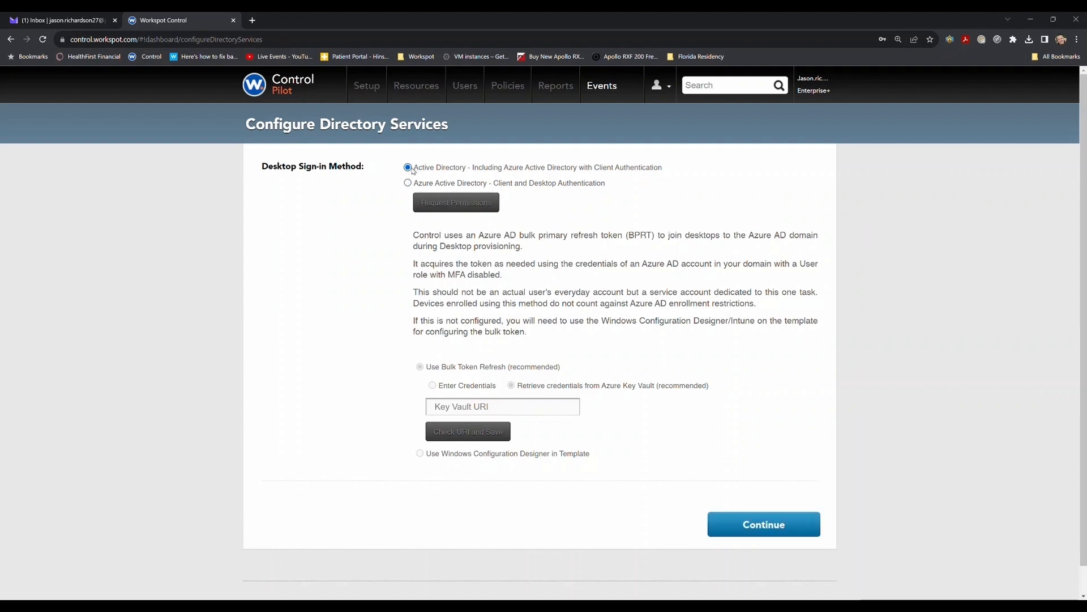
left_click(760, 531)
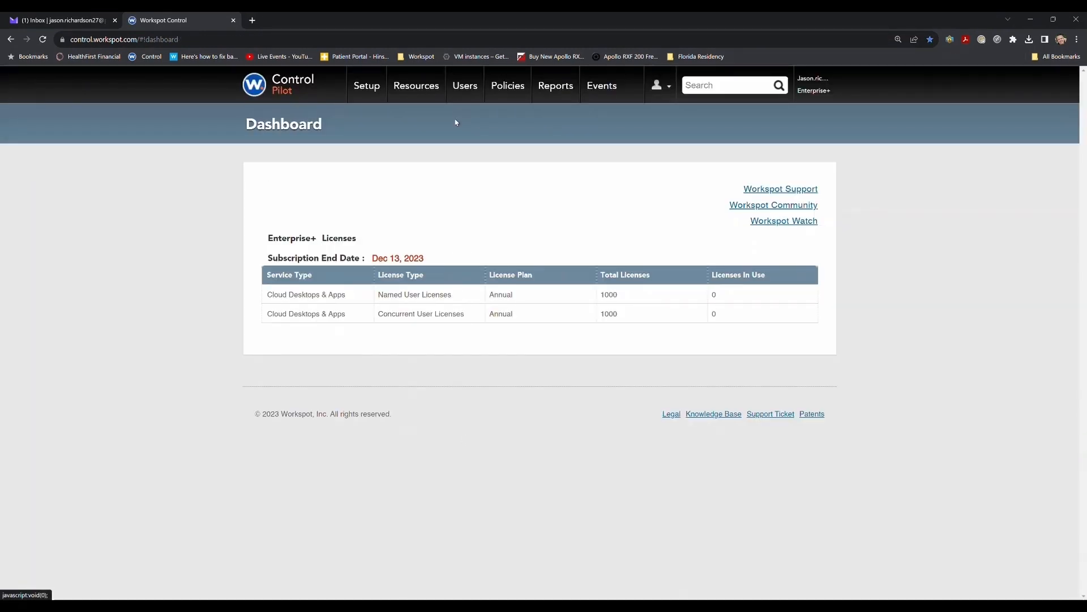
Configure the Named License Group under Users > Groups with Directory set to None.
left_click(459, 87)
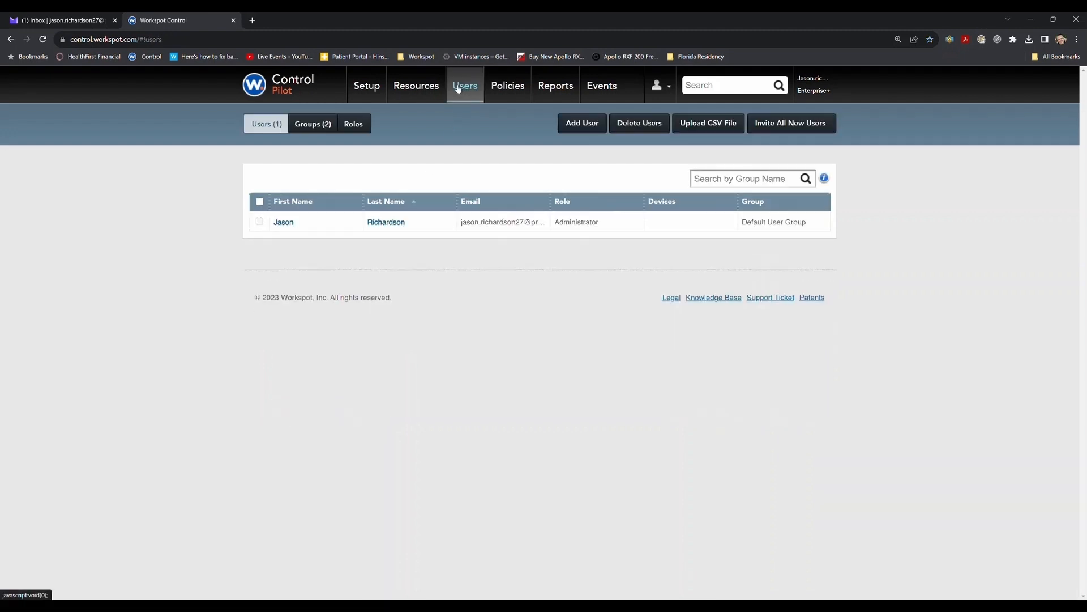
left_click(310, 126)
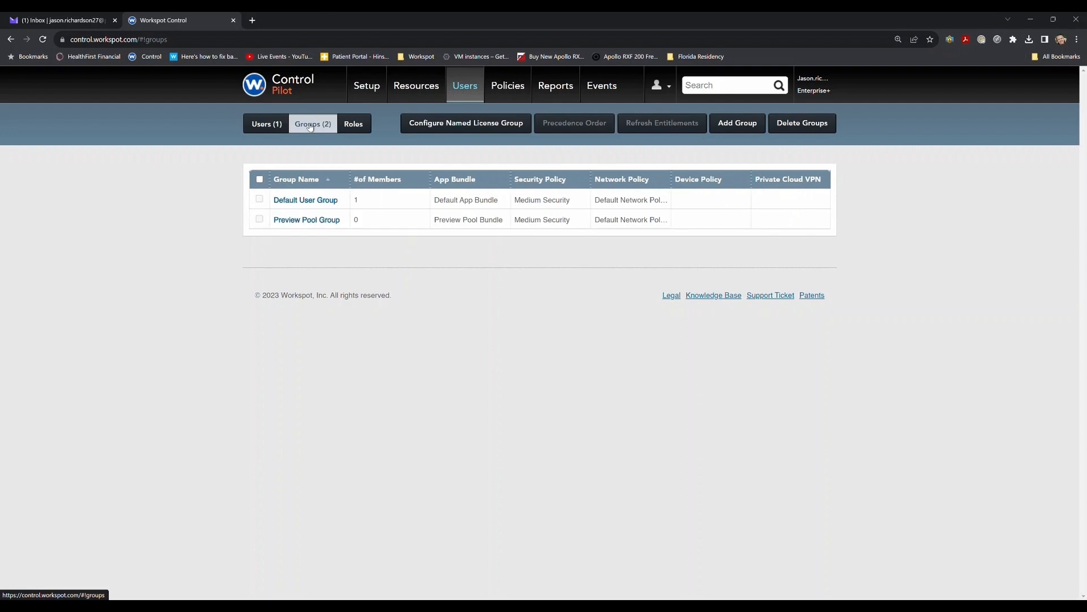
left_click(466, 125)
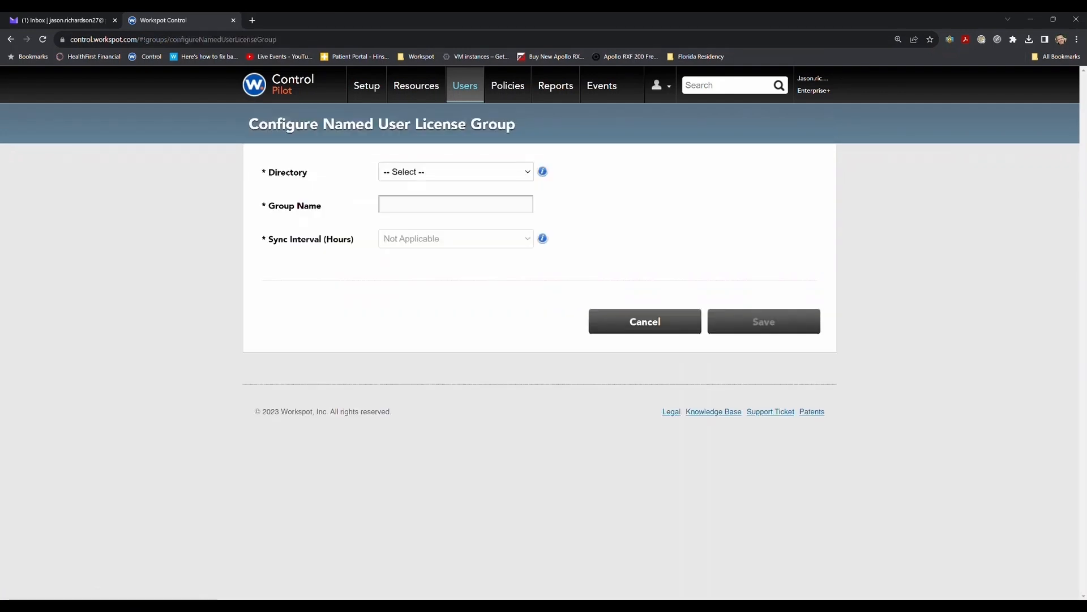
left_click(387, 172)
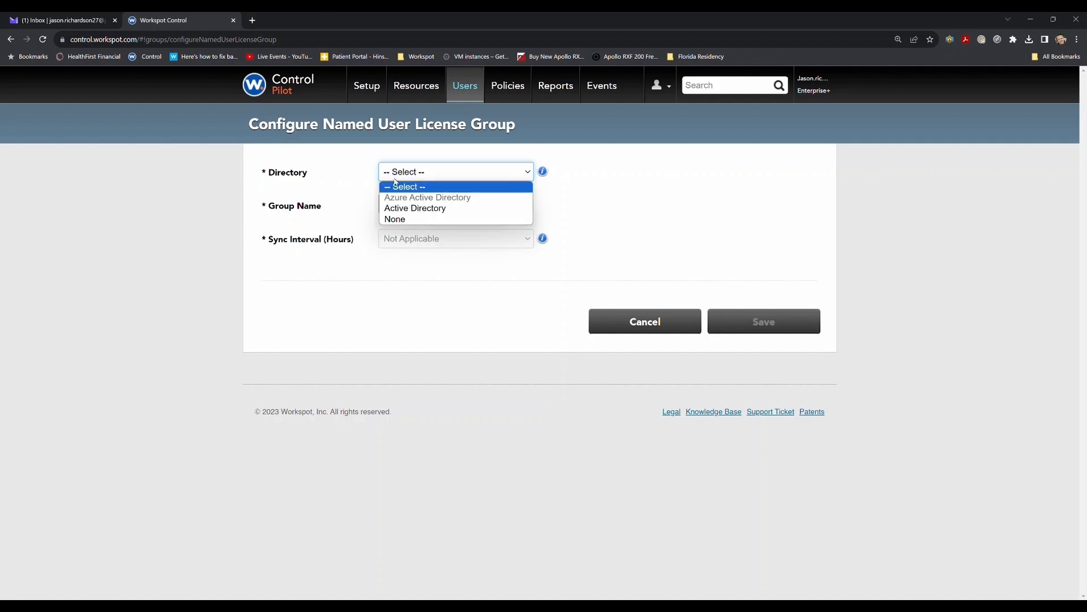
left_click(400, 219)
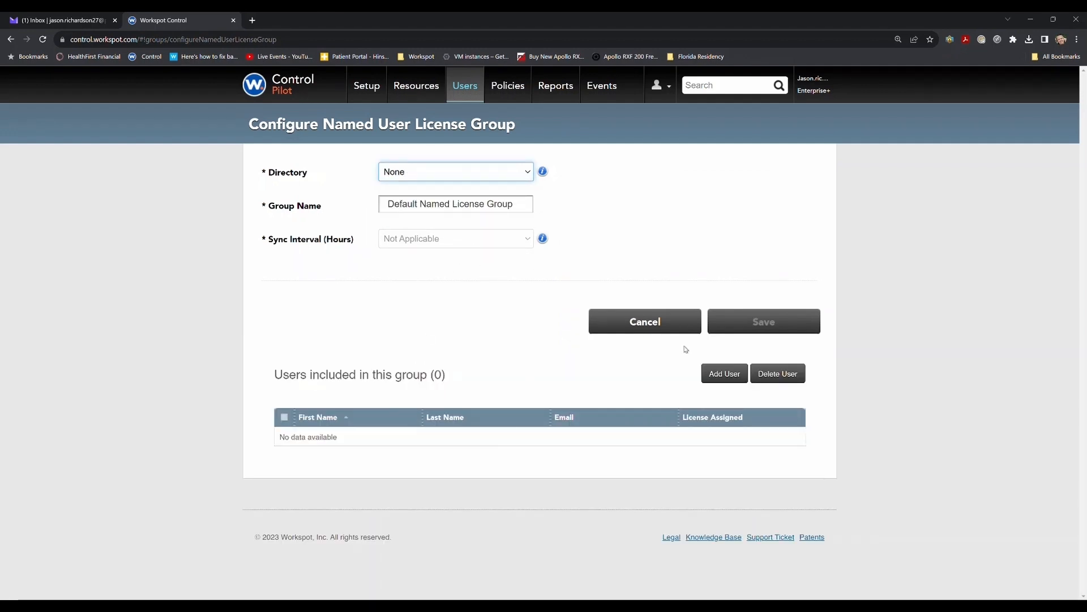
Add the administrator user to the Named License Group and confirm.
left_click(728, 376)
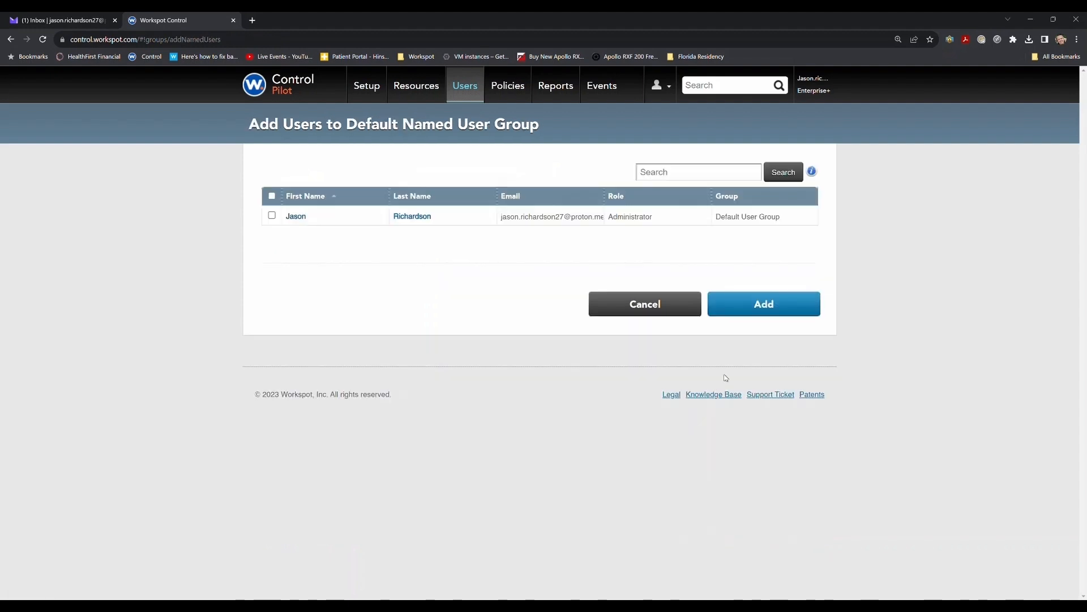
left_click(273, 216)
left_click(763, 306)
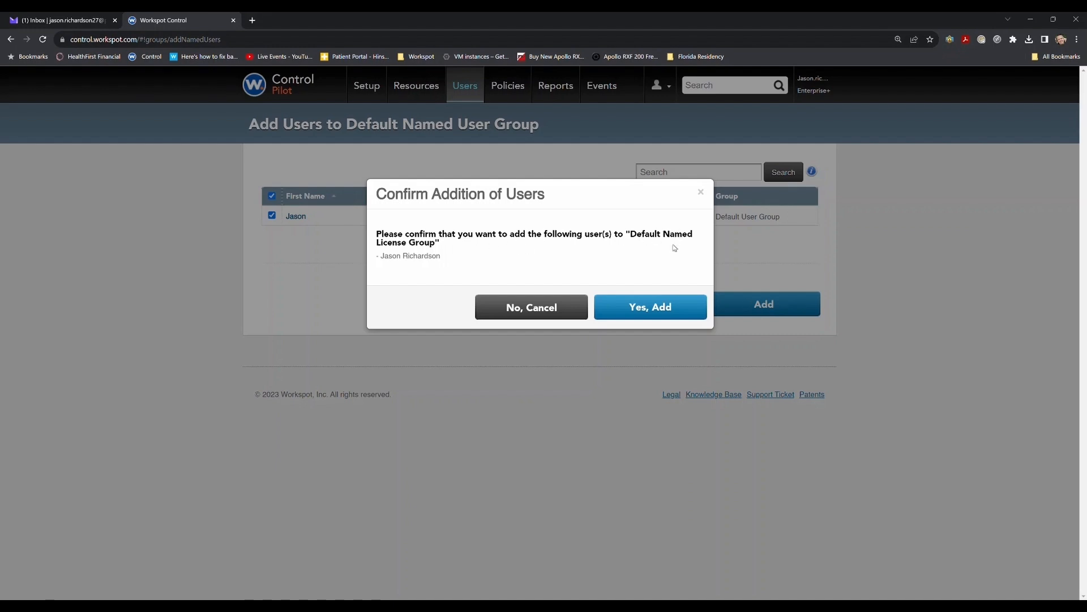
left_click(650, 307)
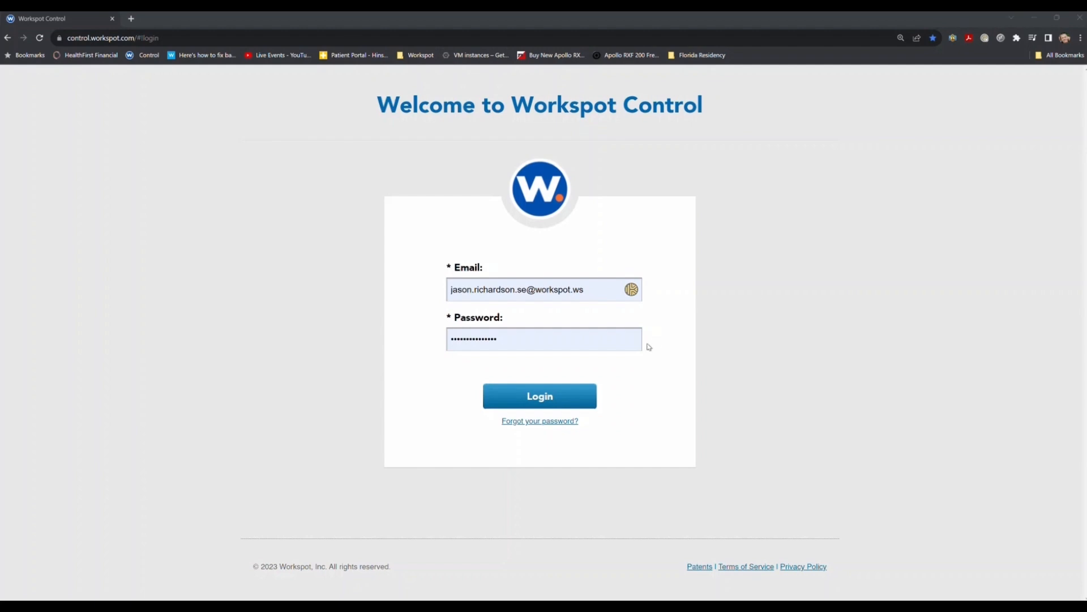
Sign in, create a private cloud named NUTANIX under Setup > Cloud, and add a connector.
left_click(528, 396)
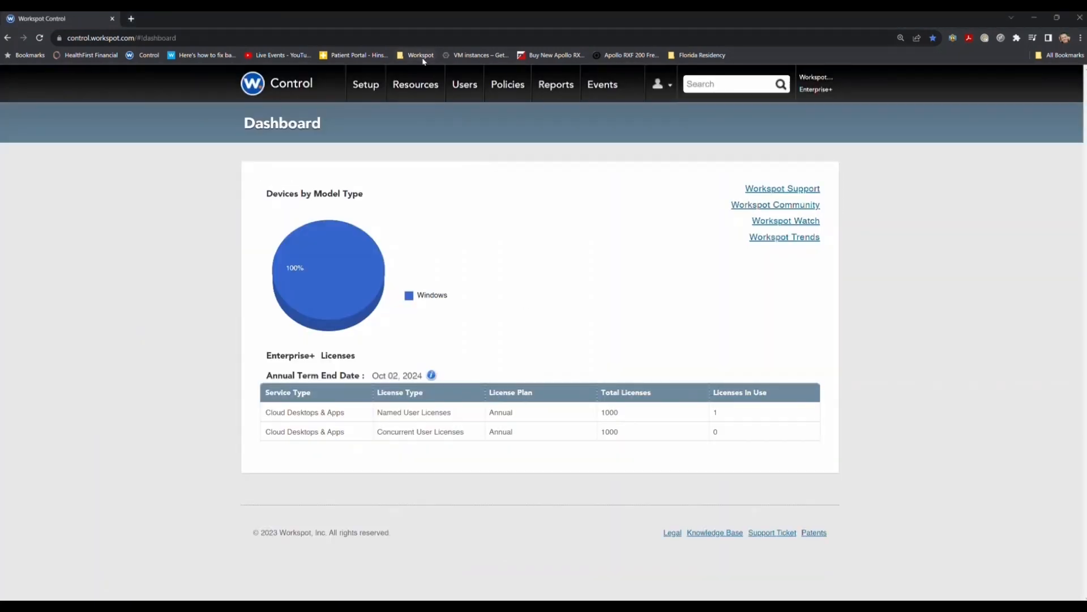
left_click(375, 85)
left_click(772, 309)
left_click(557, 245)
type("NUTANIX")
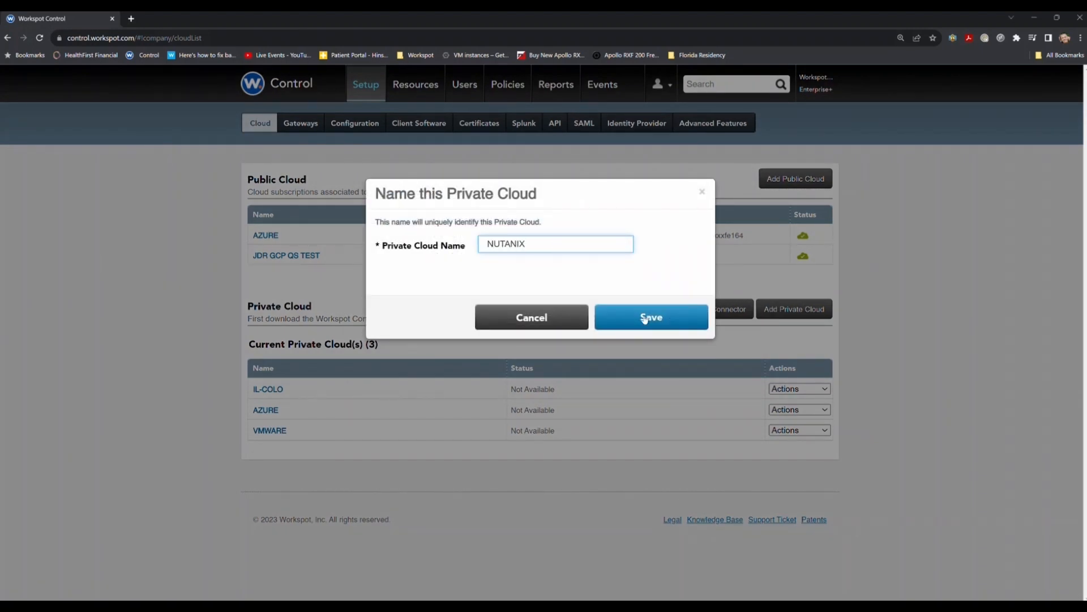
left_click(644, 320)
left_click(270, 415)
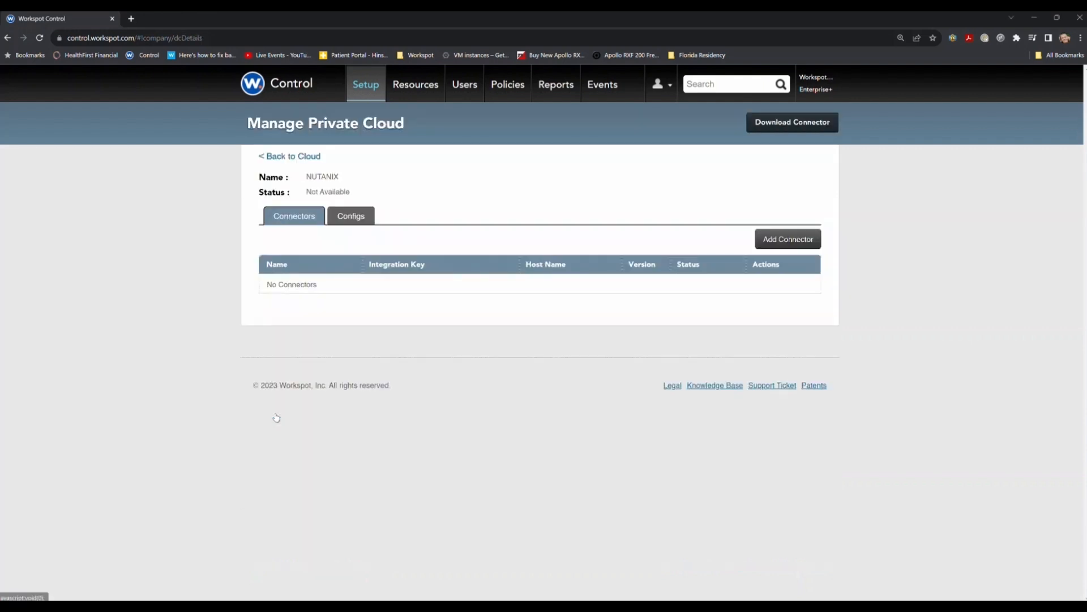
left_click(776, 239)
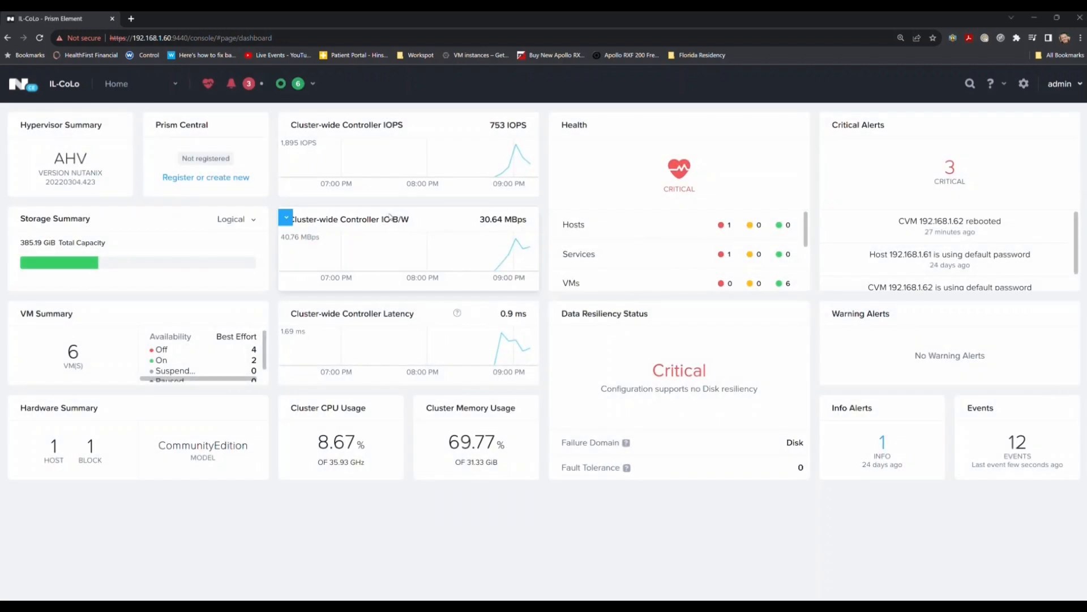
Open the NUTANIX-EC1 VM console in Prism Element and sign in to Windows.
left_click(174, 85)
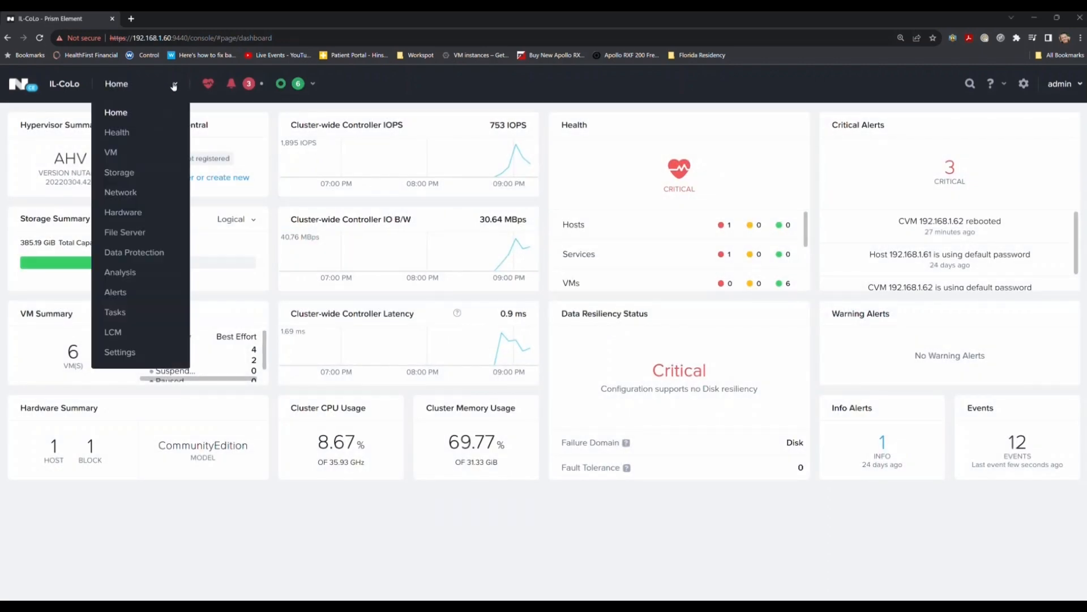
left_click(117, 153)
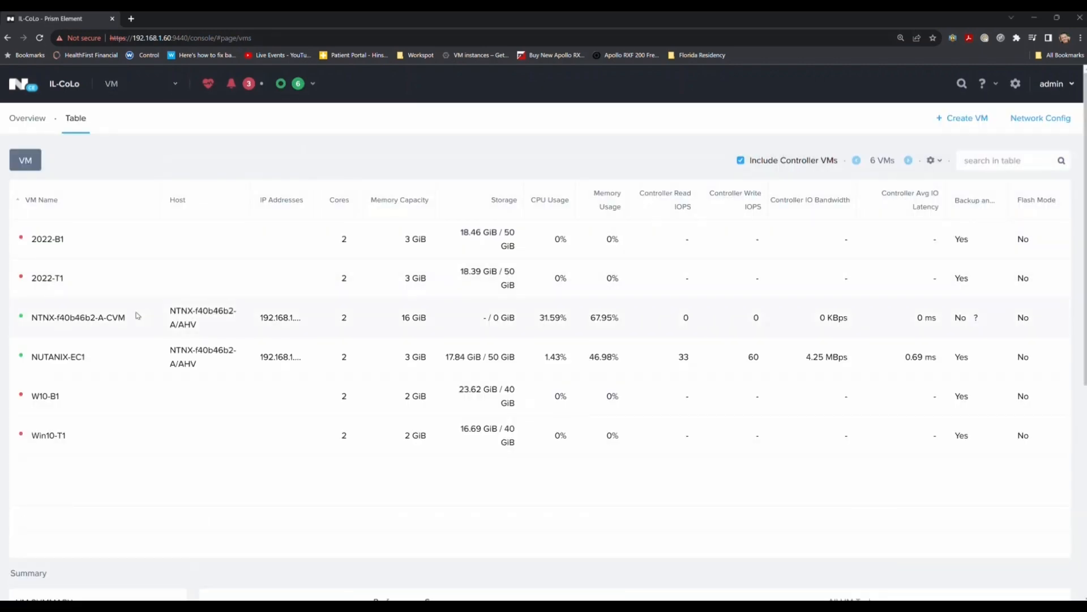
right_click(56, 358)
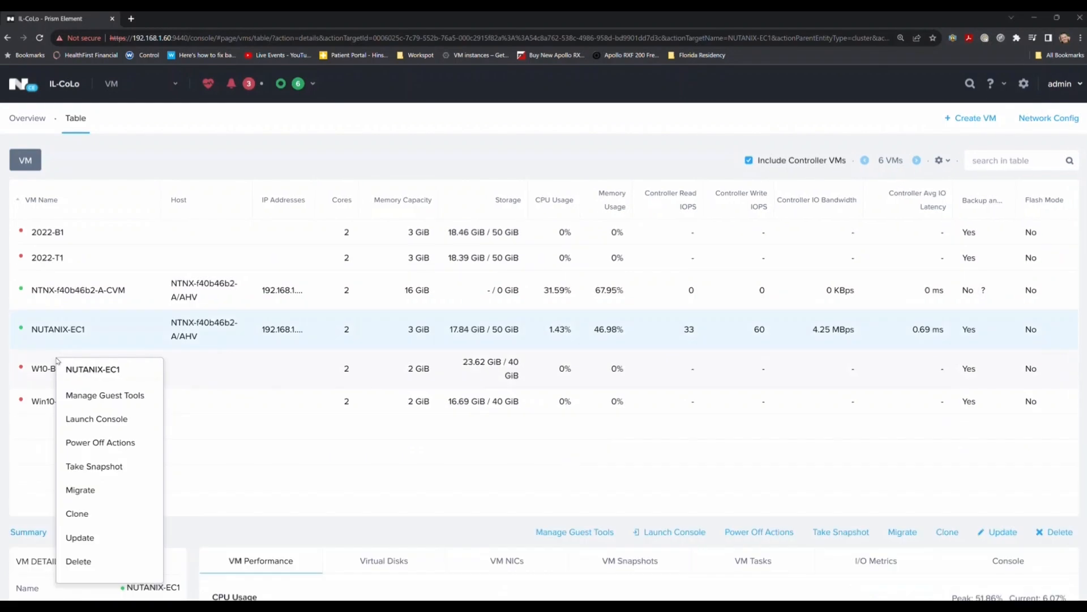
left_click(95, 419)
left_click_drag(586, 508, 720, 560)
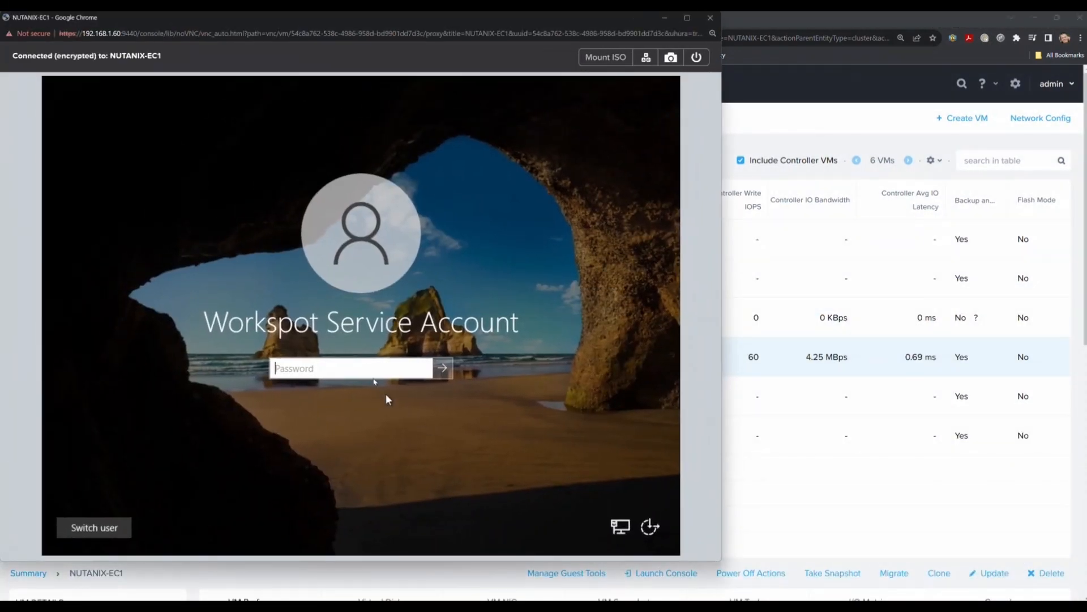
type("••••••••••")
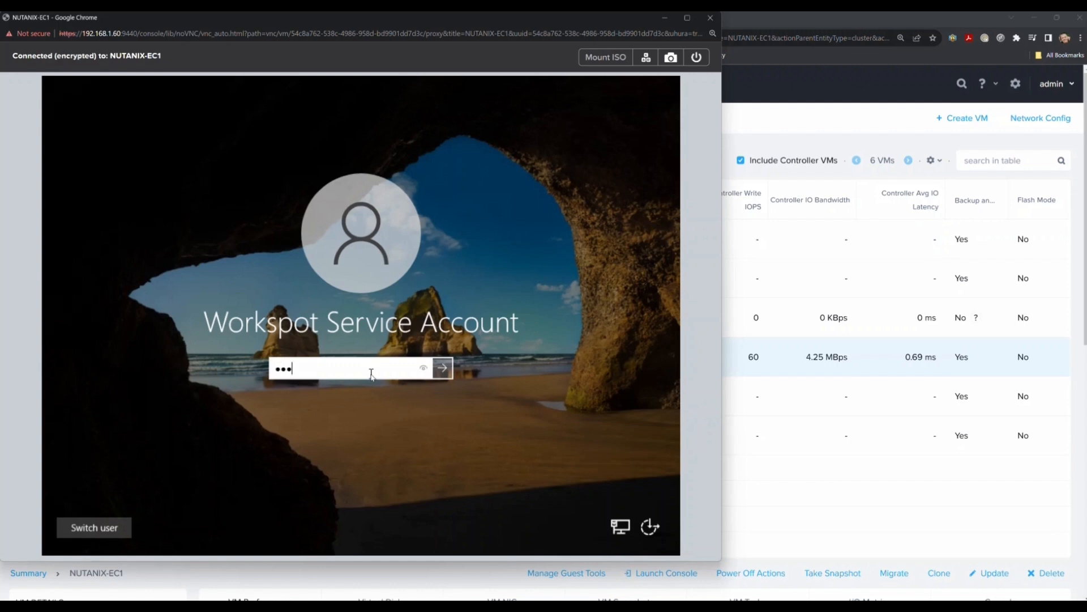
key("Return")
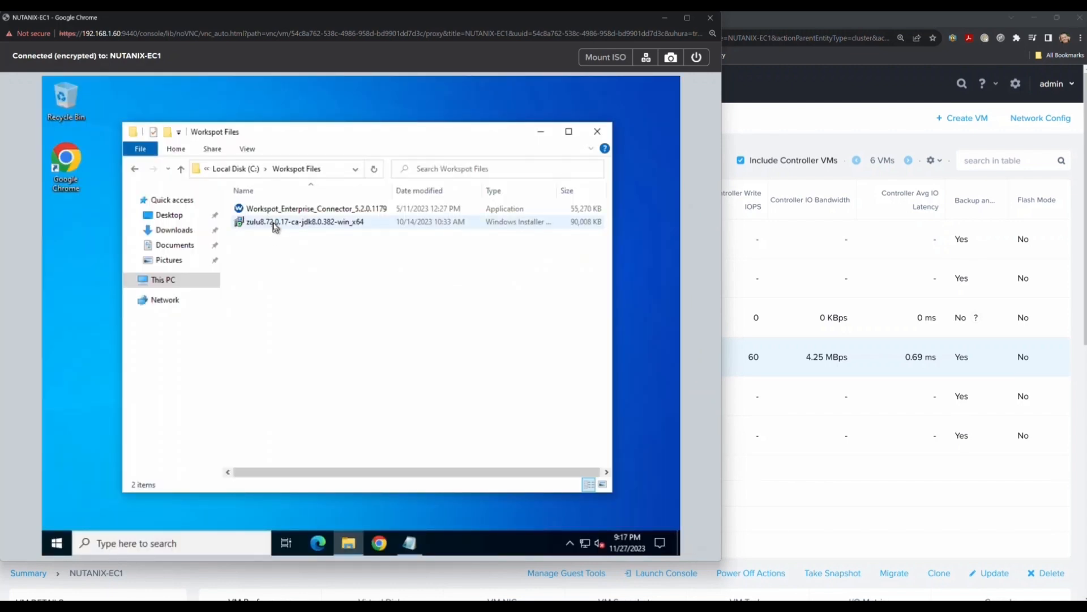
Install the Azul Zulu JDK with default features.
double_click(276, 226)
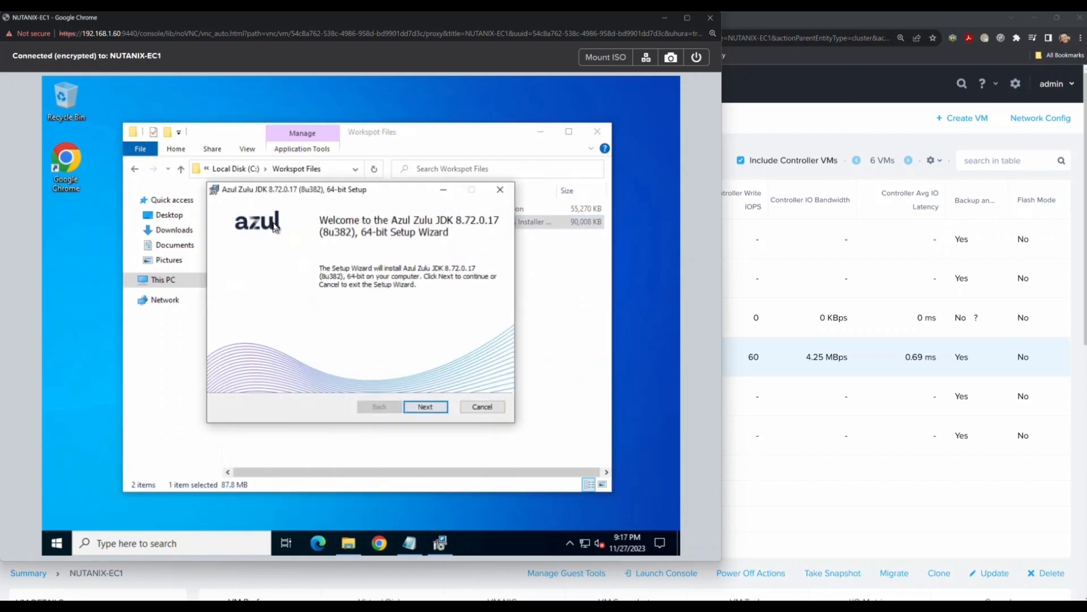
left_click(422, 408)
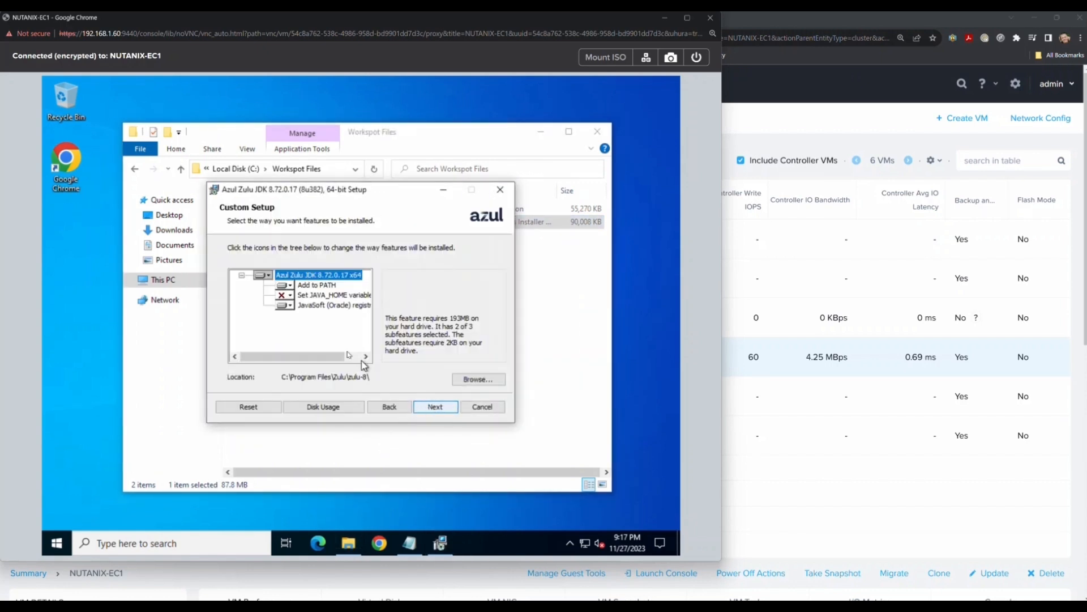
left_click(431, 408)
left_click(425, 407)
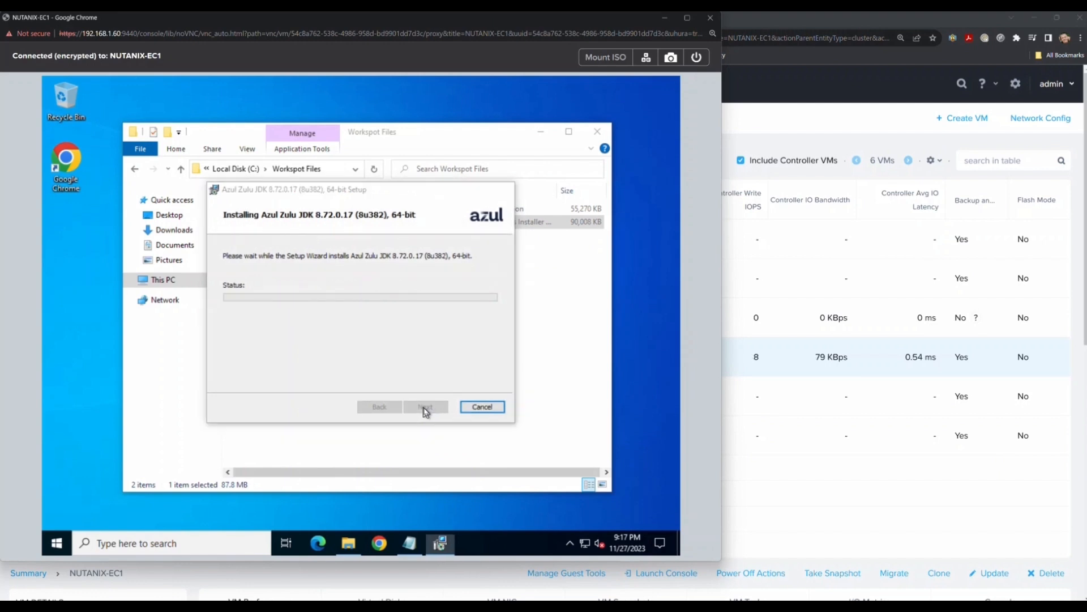
left_click(426, 408)
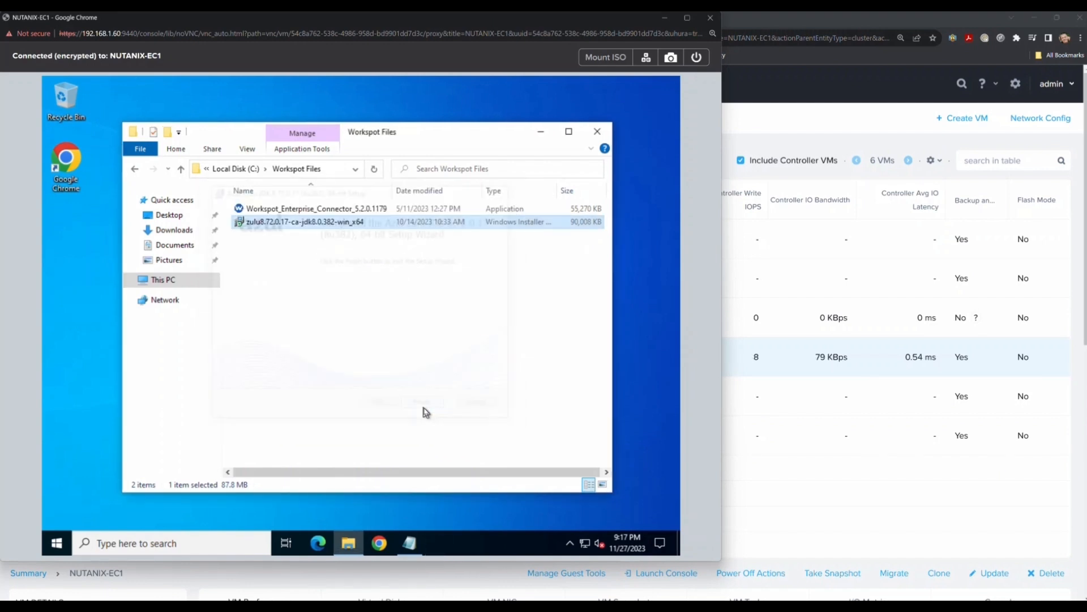
Run the Workspot Enterprise Connector installer, accept the licence and install.
key("Up")
key("Return")
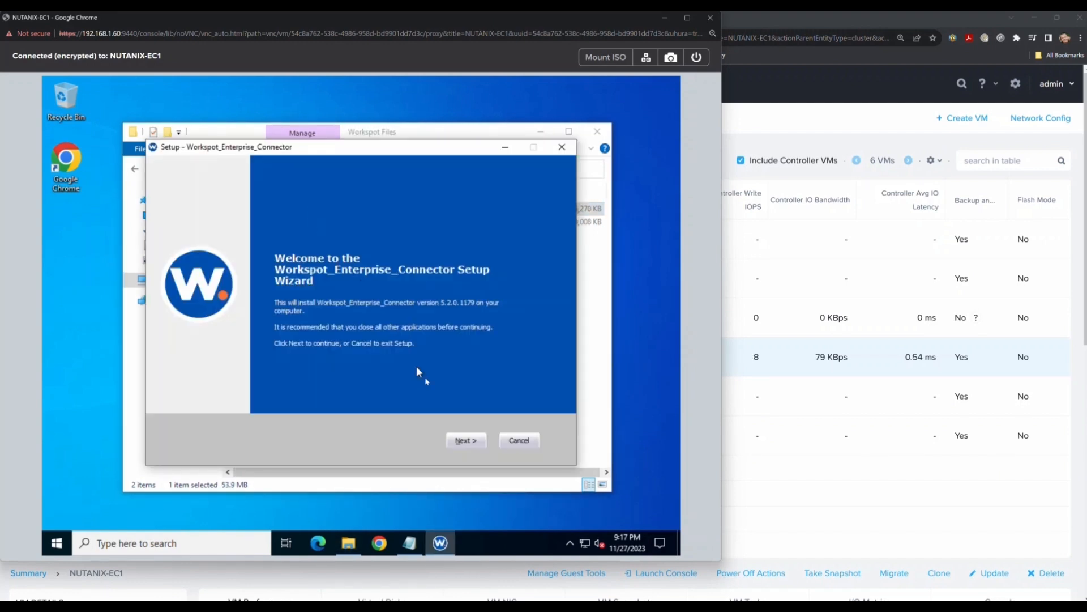
left_click(464, 444)
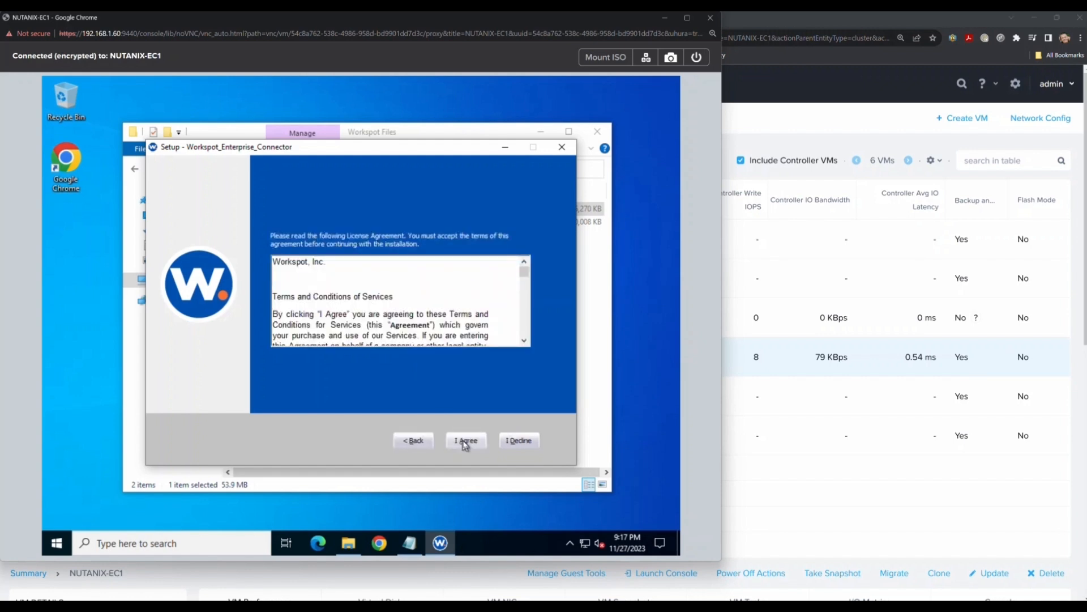
left_click(465, 442)
left_click(465, 442)
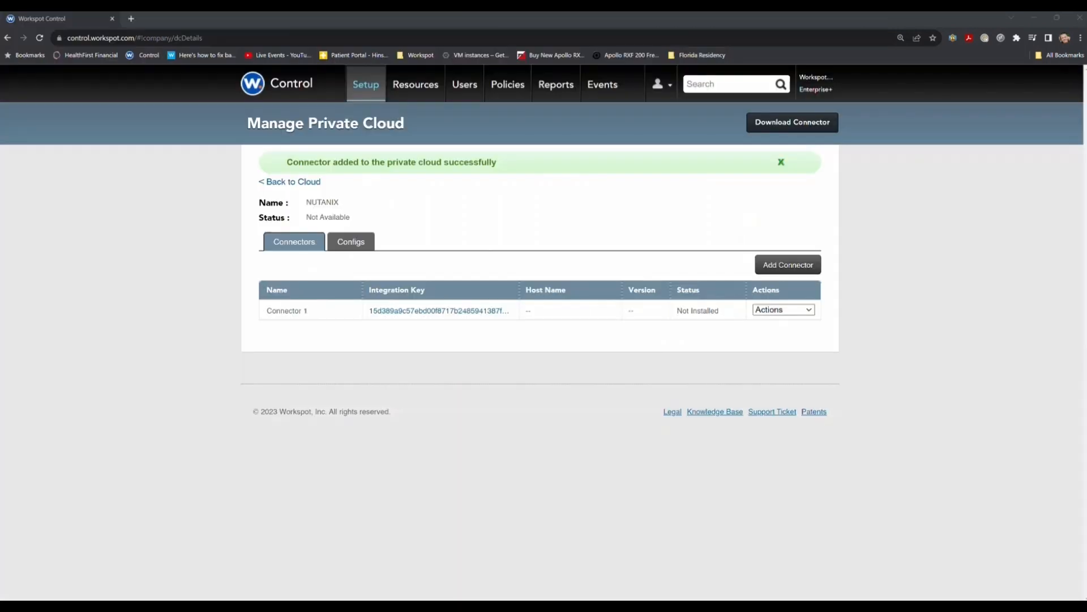
Reveal and select the connector's full integration key in Workspot Control.
left_click(481, 313)
left_click_drag(389, 288, 359, 275)
right_click(359, 274)
Paste the integration key, enter the AD service account details, and finish setup.
left_click(377, 282)
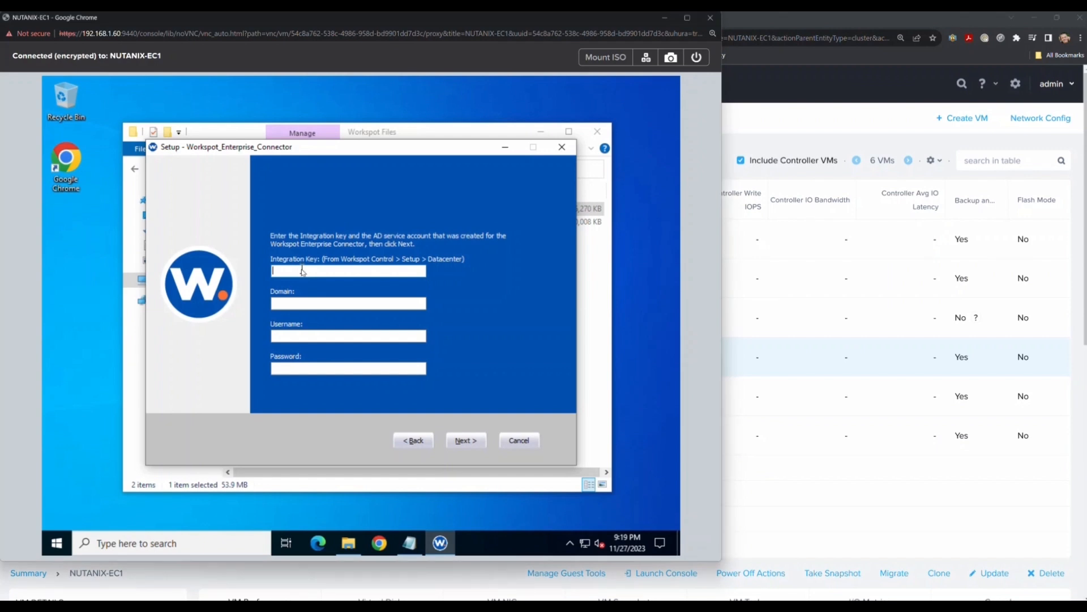
key("ctrl+v")
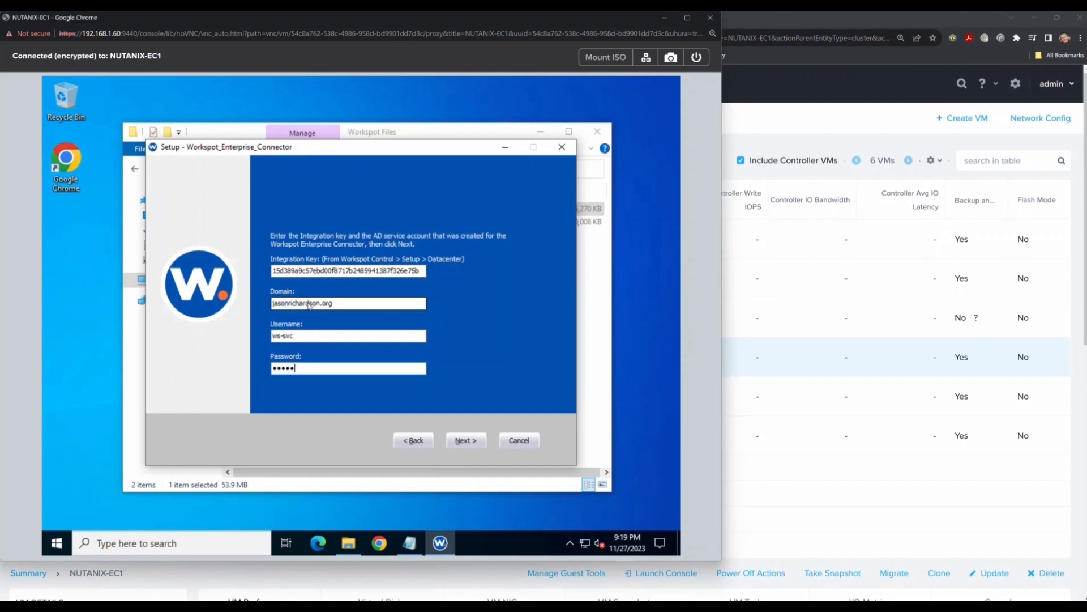
type("•••")
left_click(468, 442)
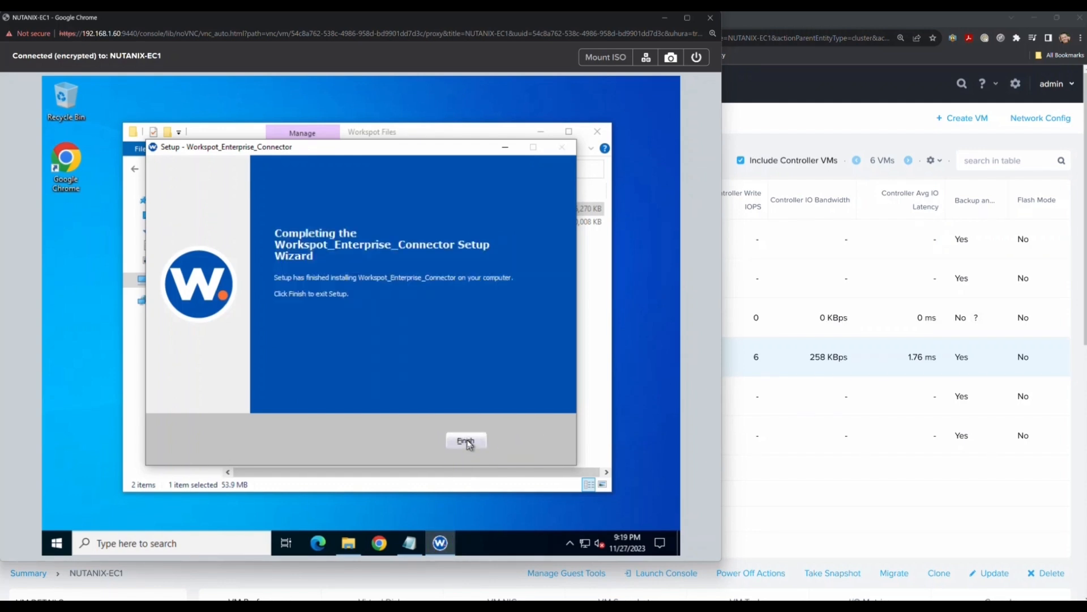
left_click(466, 442)
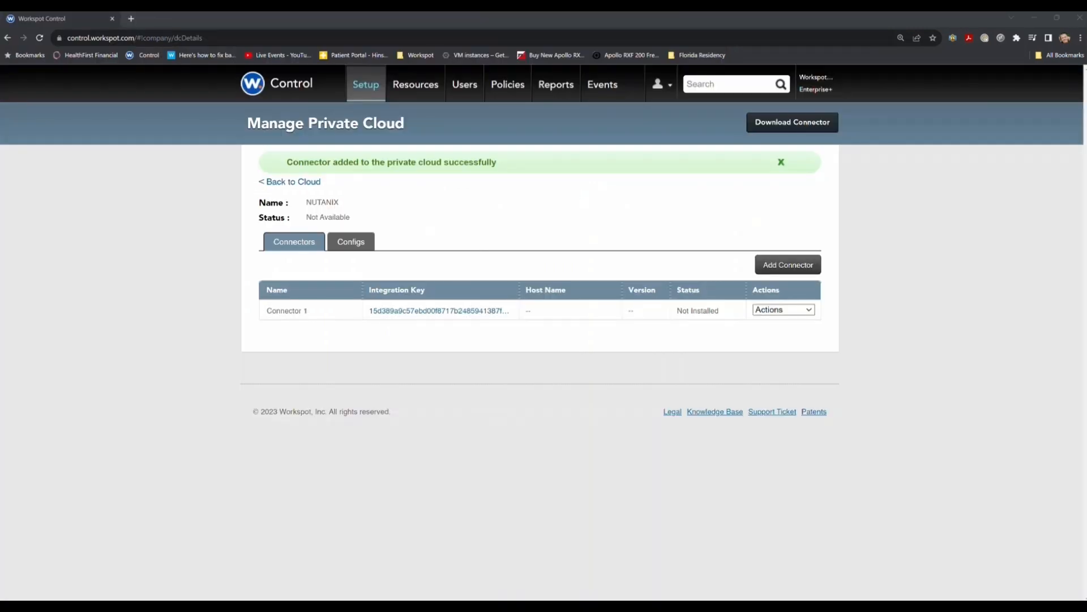
Confirm the connector is Connected and start a Nutanix AHV configuration named NUTANIX.
left_click(39, 37)
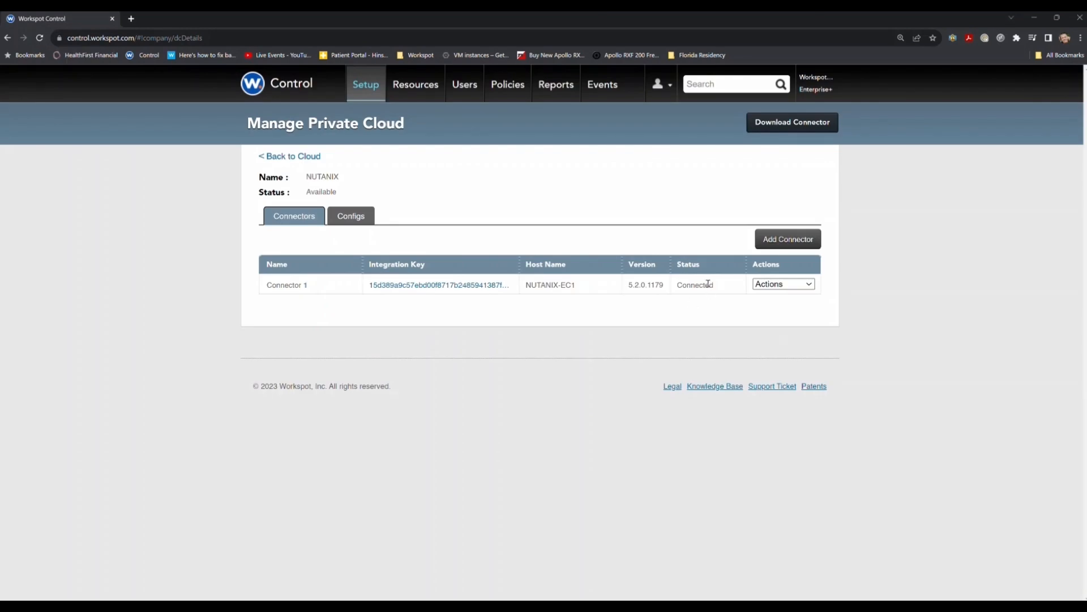
left_click(350, 217)
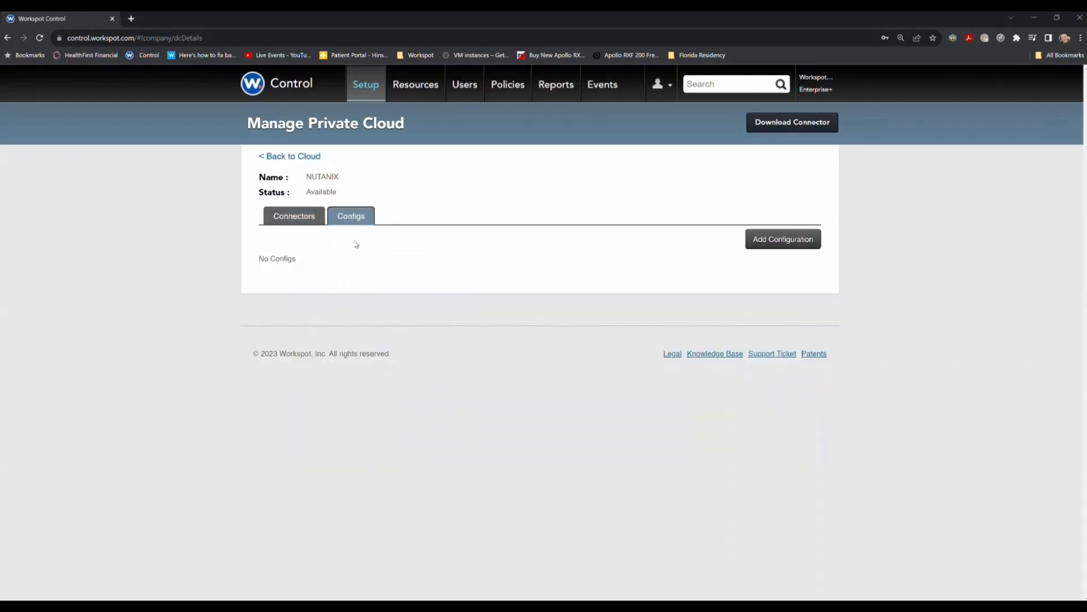
left_click(777, 245)
left_click(461, 200)
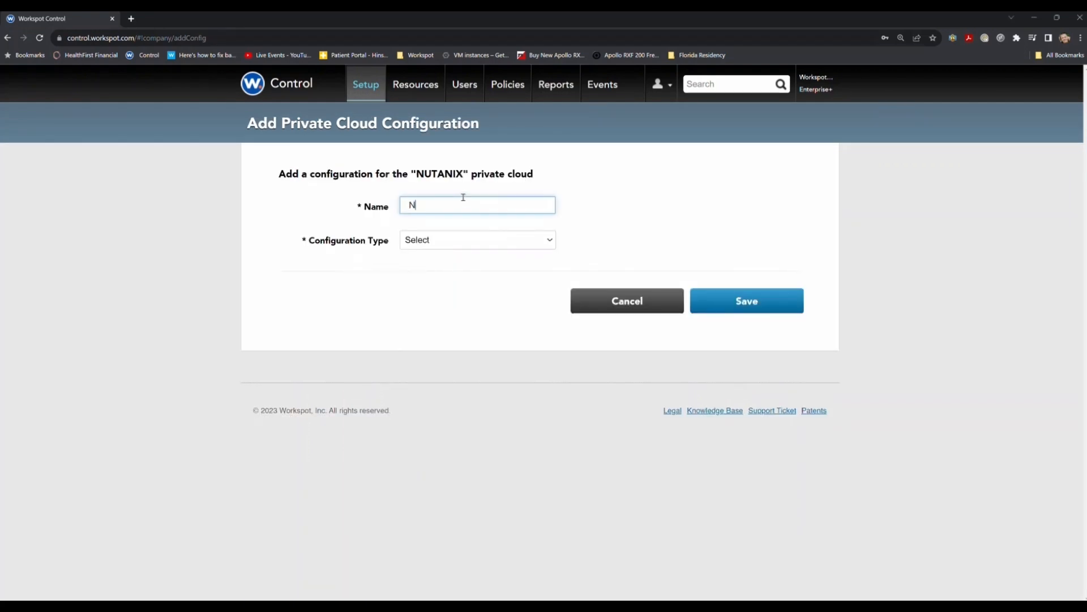
type("NUTANIX")
left_click(514, 239)
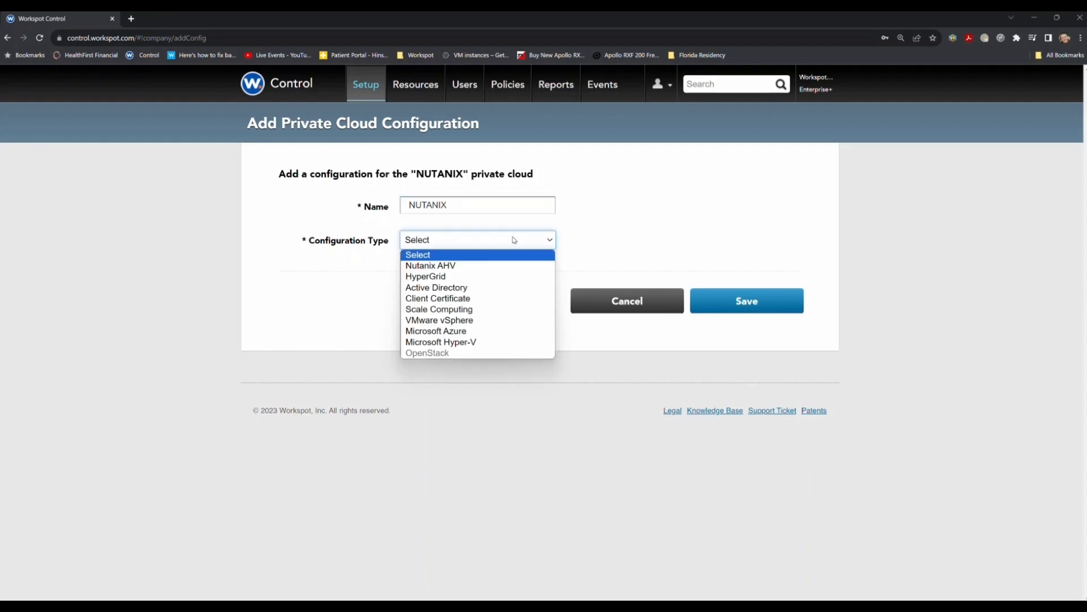
left_click(481, 264)
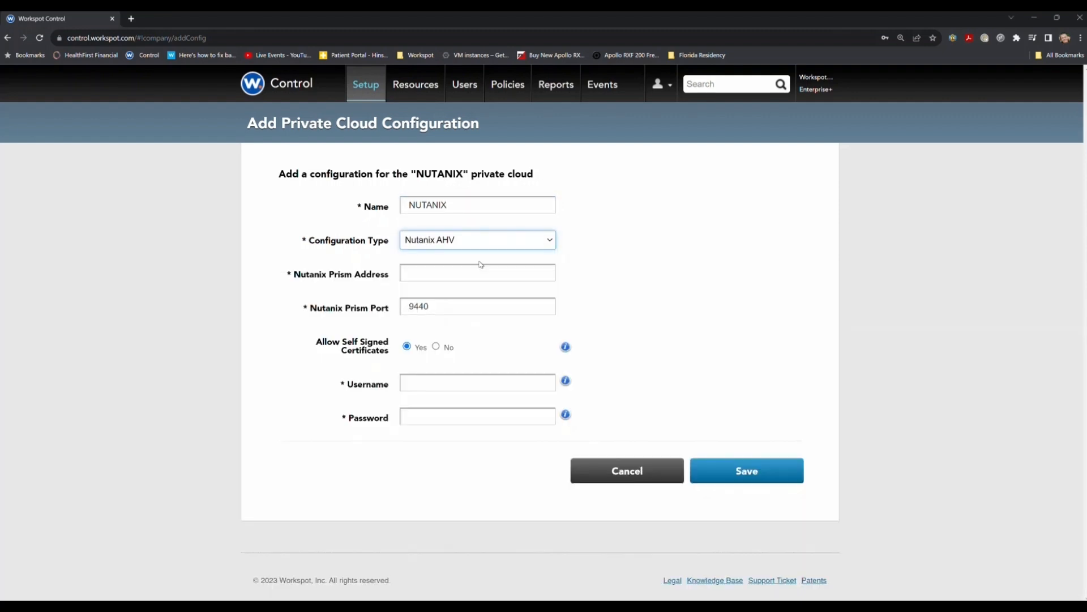
Enter Prism address 192.168.1.60, port 9440 and admin credentials, then save.
left_click(445, 270)
key("ctrl+v")
key("Tab")
key("Tab")
key("Tab")
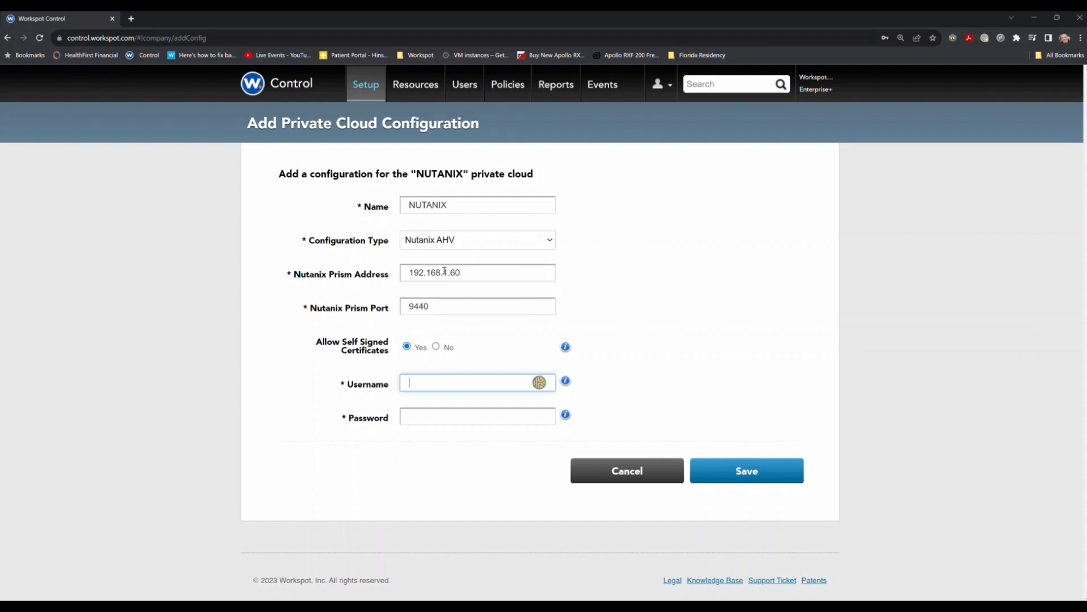
type("admin")
key("Tab")
key("ctrl+v")
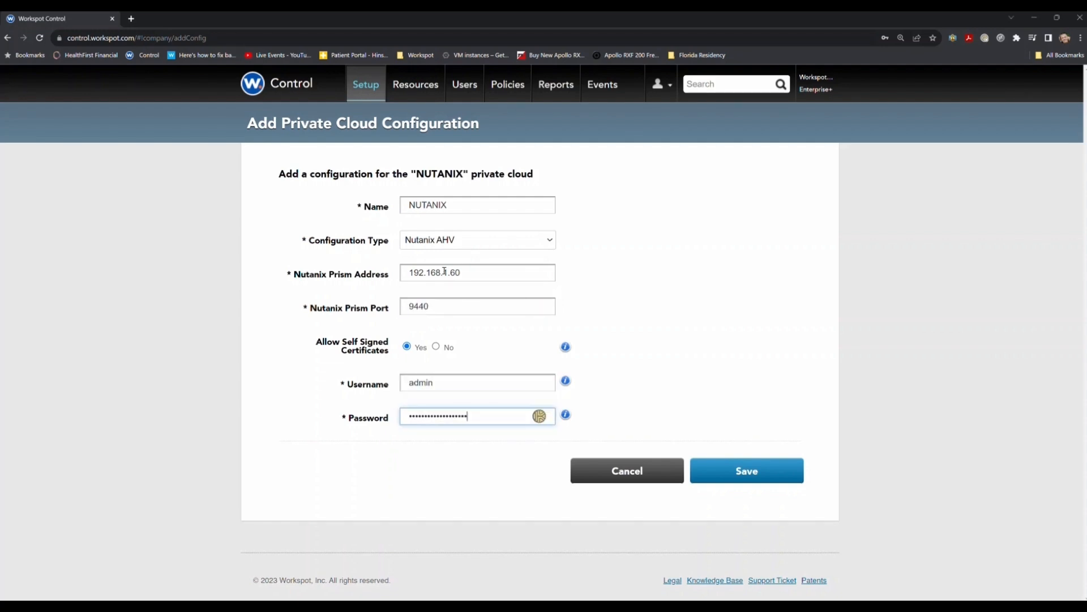
left_click(721, 477)
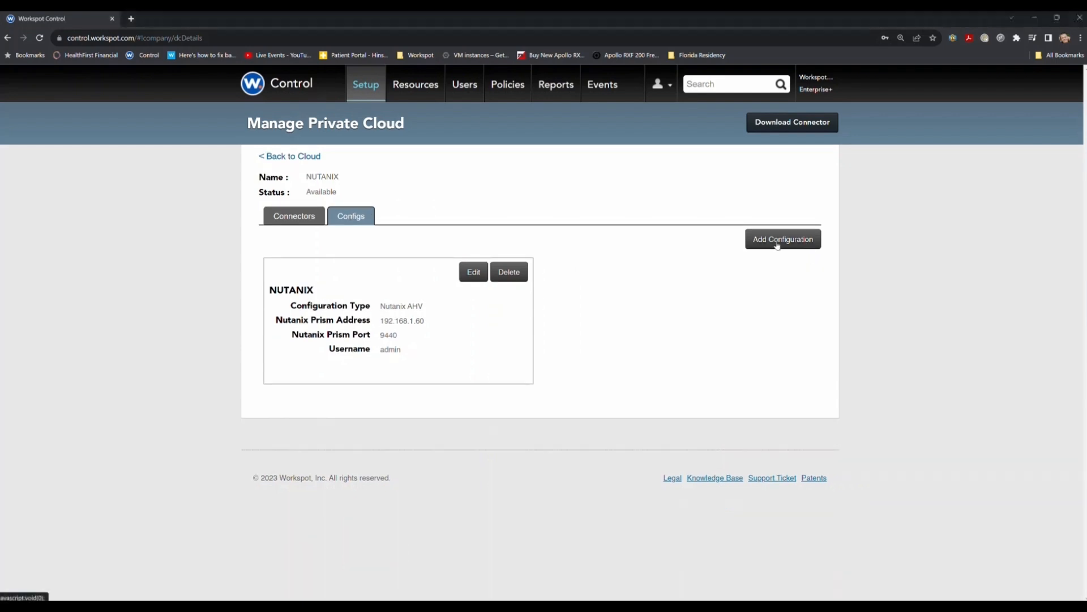
left_click(778, 240)
Add and save an Active Directory configuration named AD.
left_click(457, 206)
type("AD")
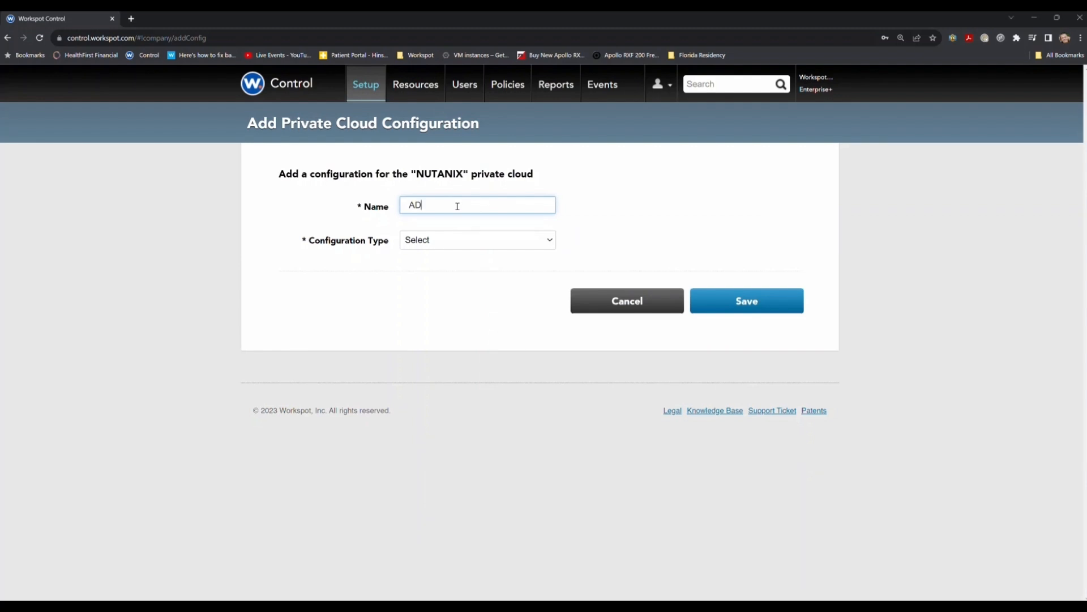
left_click(457, 246)
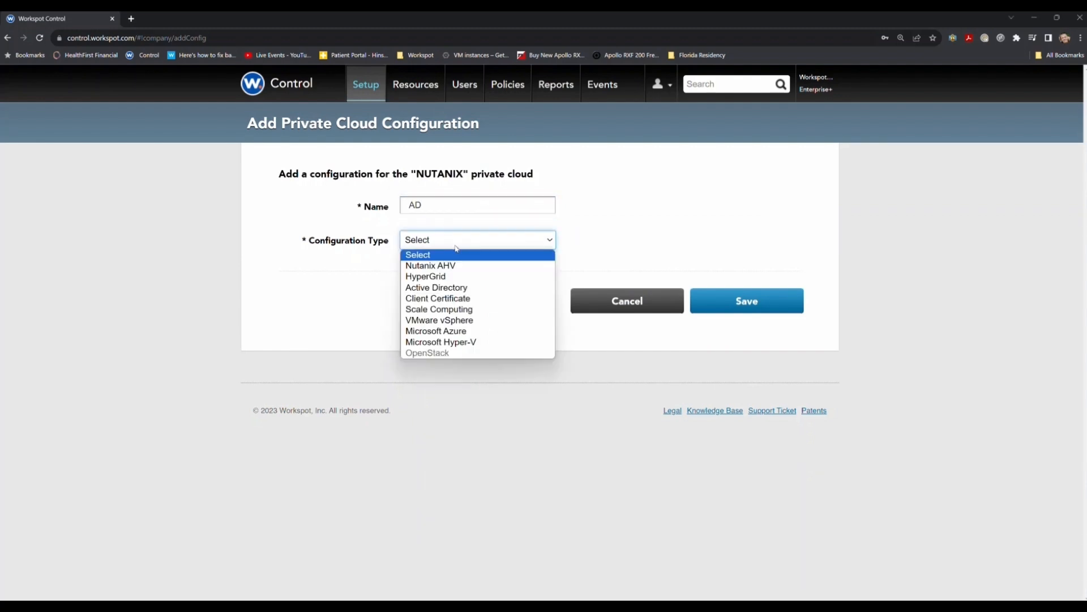
left_click(447, 289)
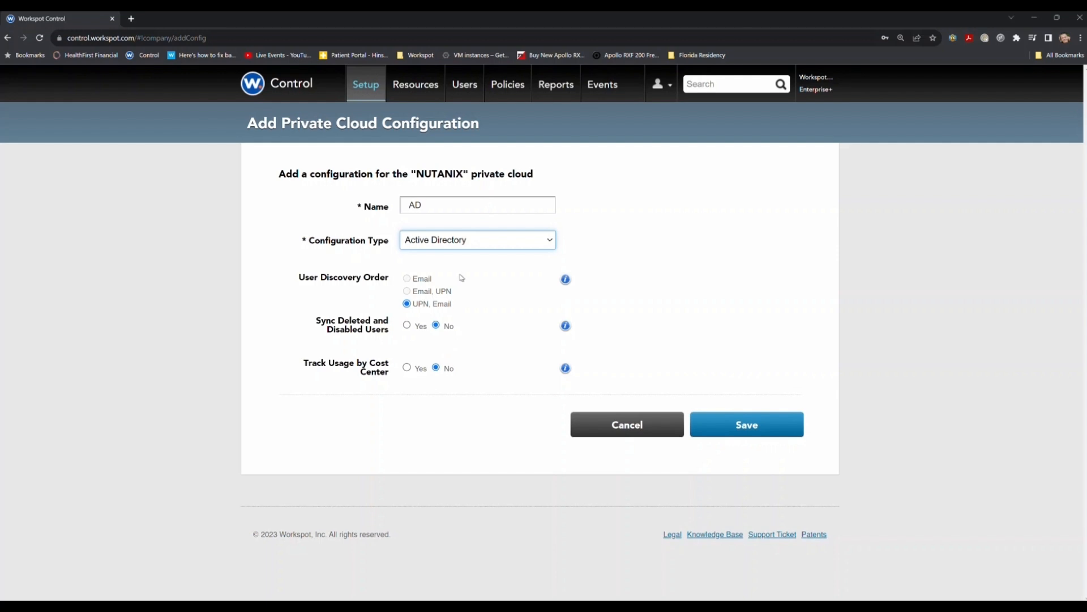
left_click(758, 432)
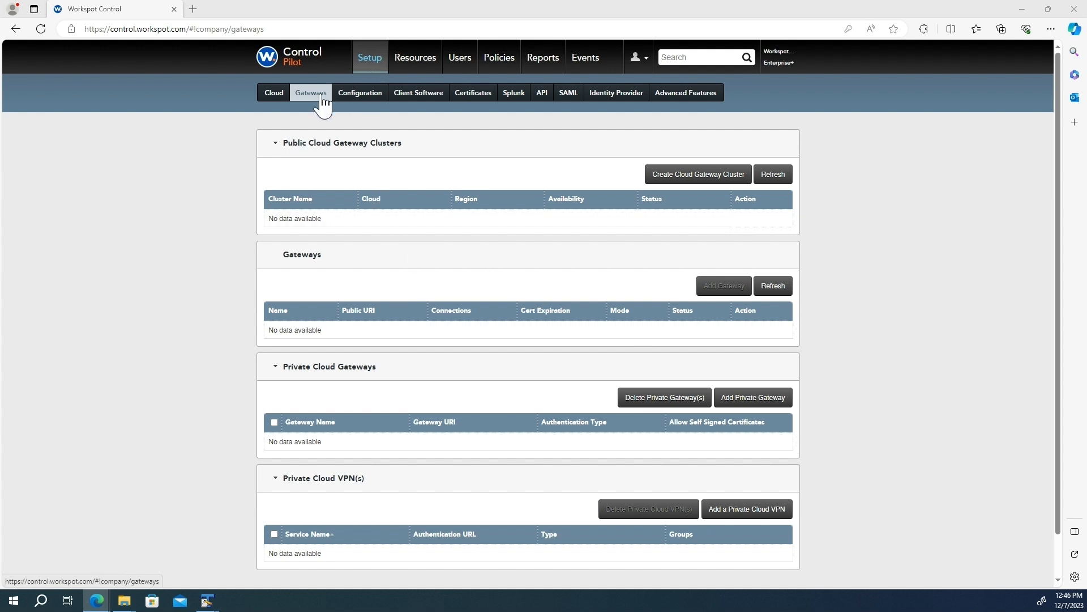
Start a gateway cluster on the Workspot Workspaces Core (BYOC) cloud in us-east-1, subnet dmz-2.
left_click(693, 176)
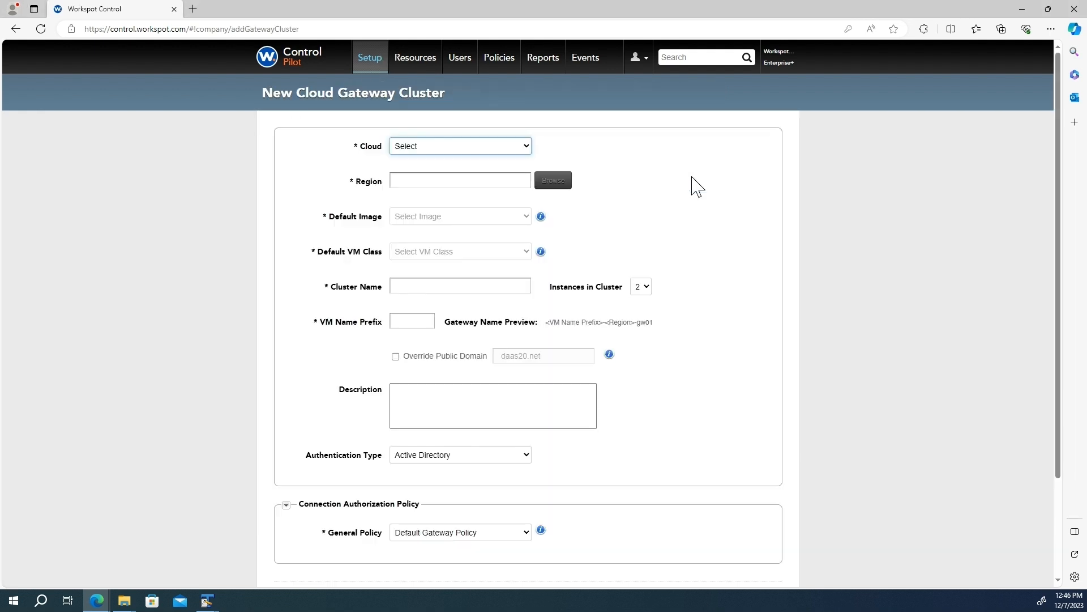
left_click(471, 148)
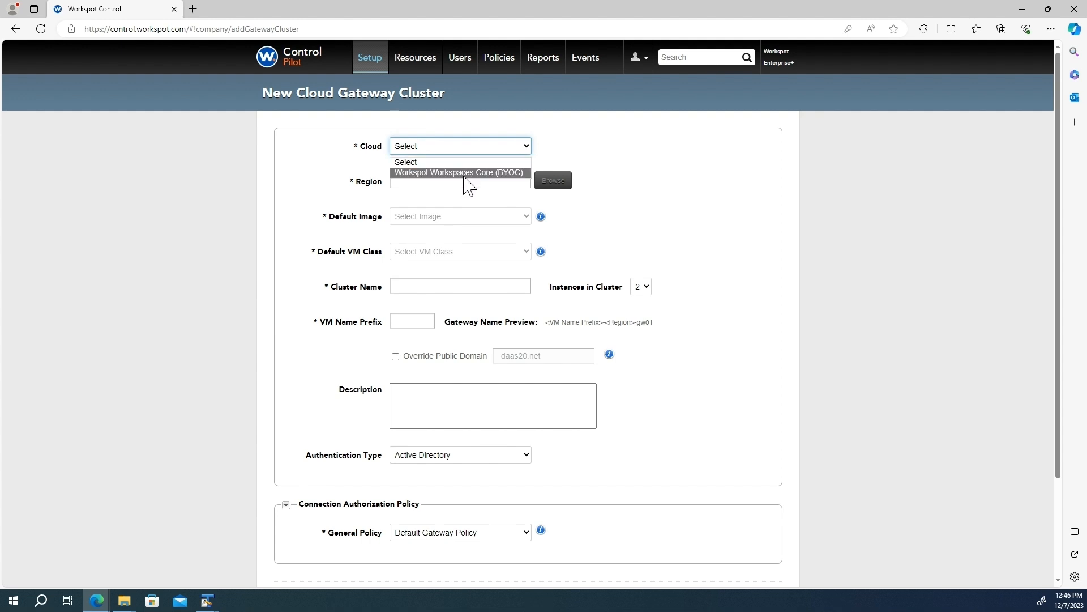
left_click(466, 173)
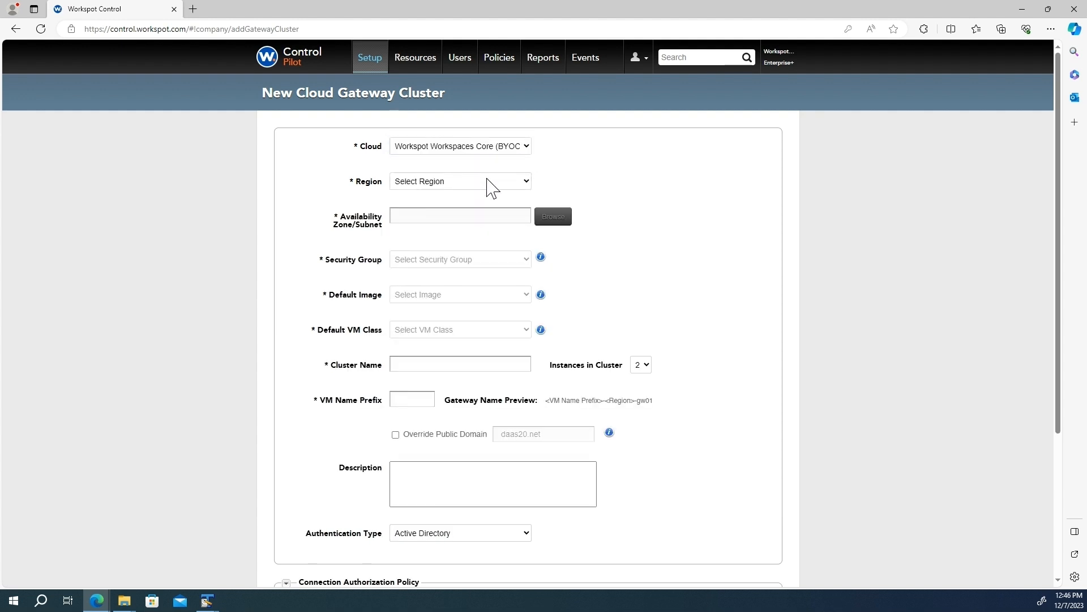
left_click(488, 181)
left_click(464, 308)
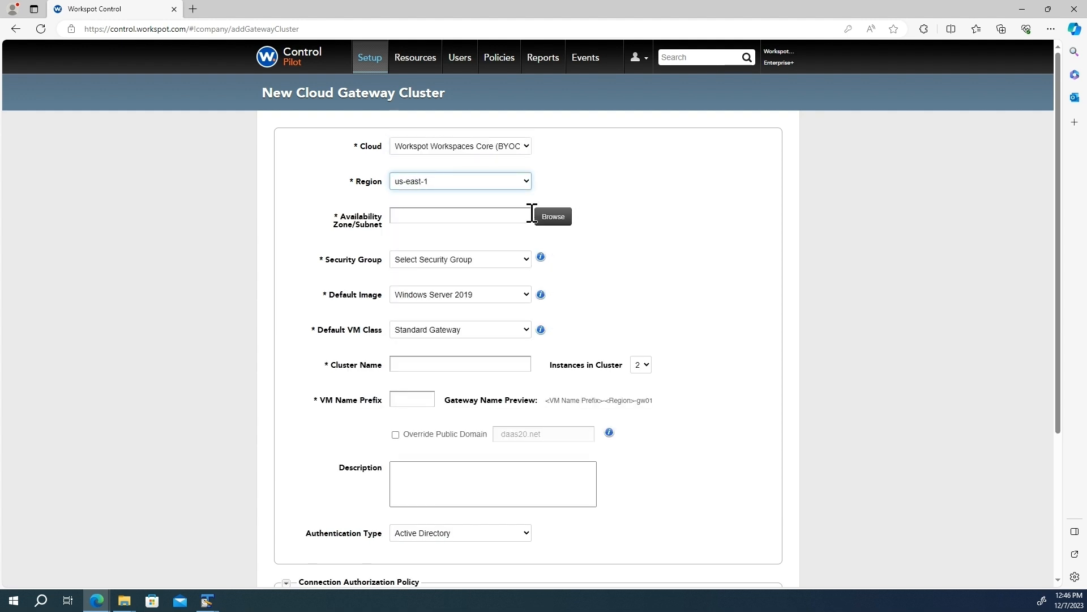
left_click(554, 217)
left_click(680, 334)
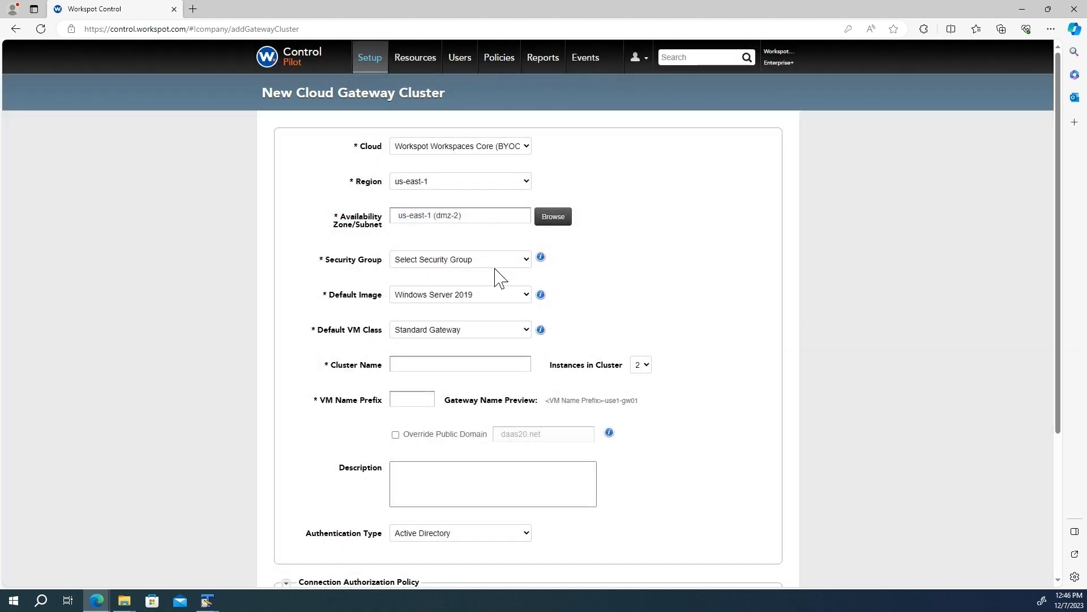
Choose Gateway-security-group, the Windows Server 2019 image and the Basic Gateway VM class.
left_click(498, 262)
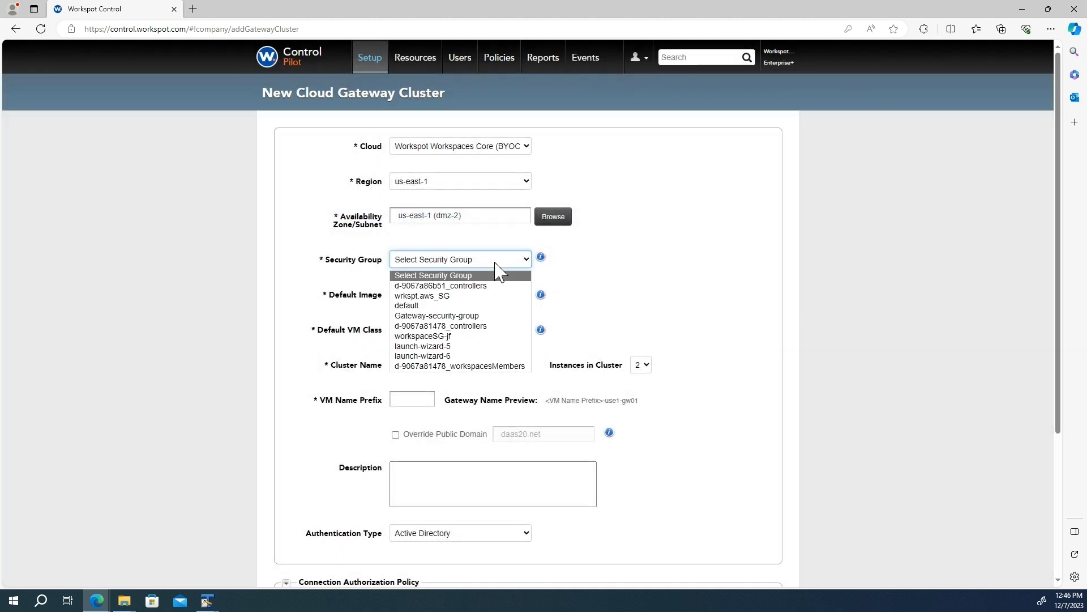
left_click(501, 316)
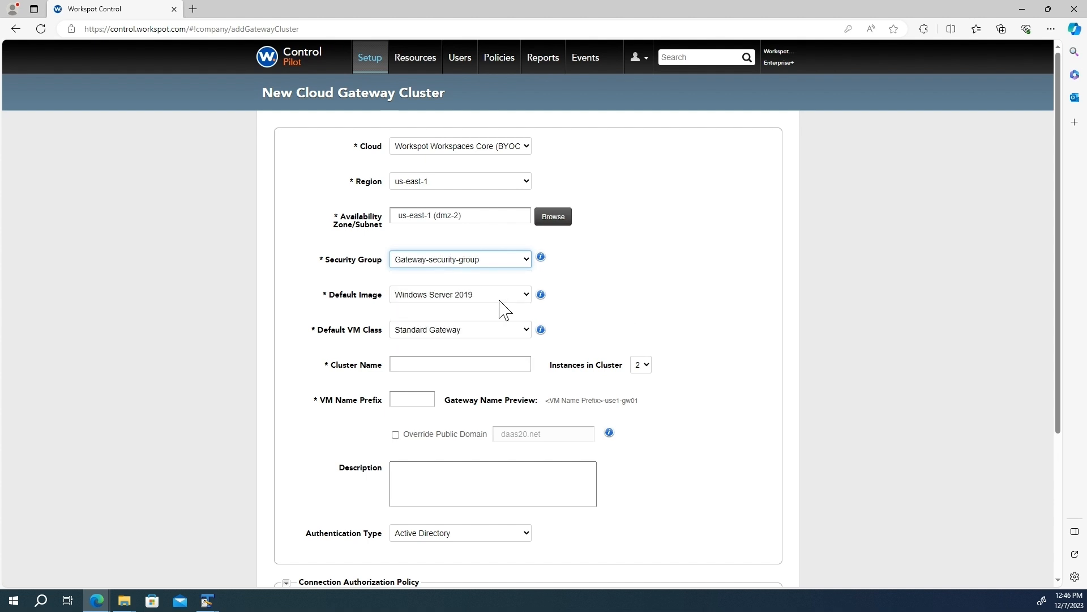
left_click(498, 297)
left_click(498, 317)
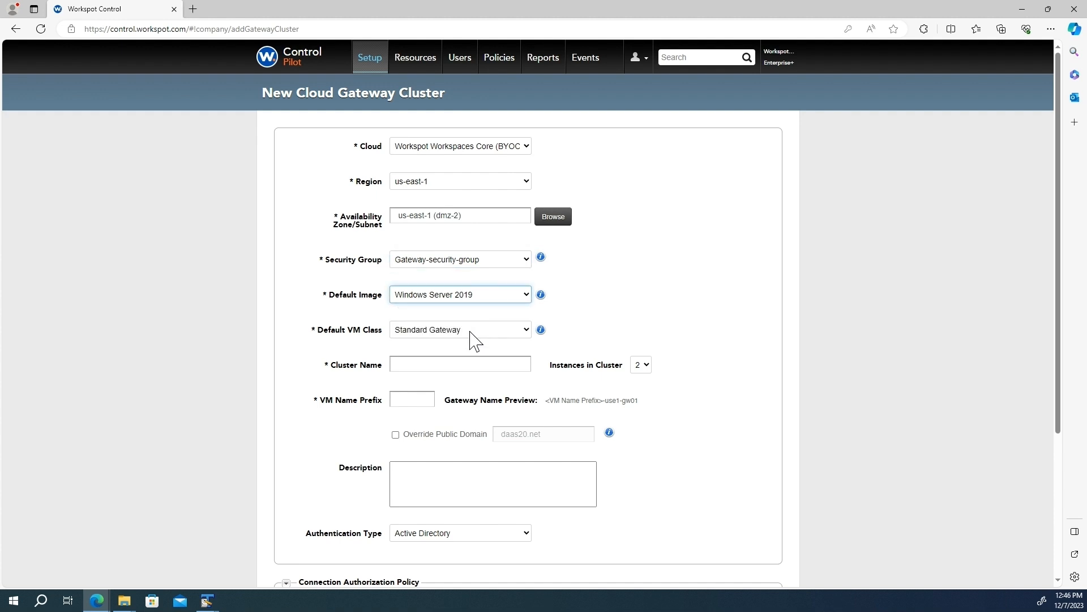
left_click(471, 333)
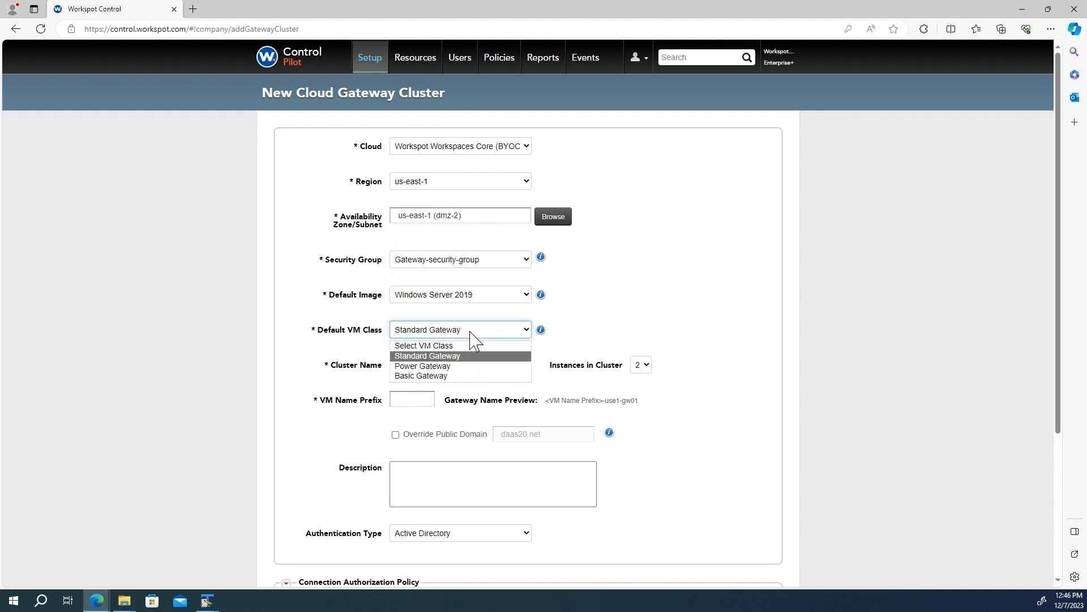
left_click(468, 377)
Name the cluster myCluster with 1 instance and VM prefix gtwy, then create it.
left_click(456, 363)
type("myCluster")
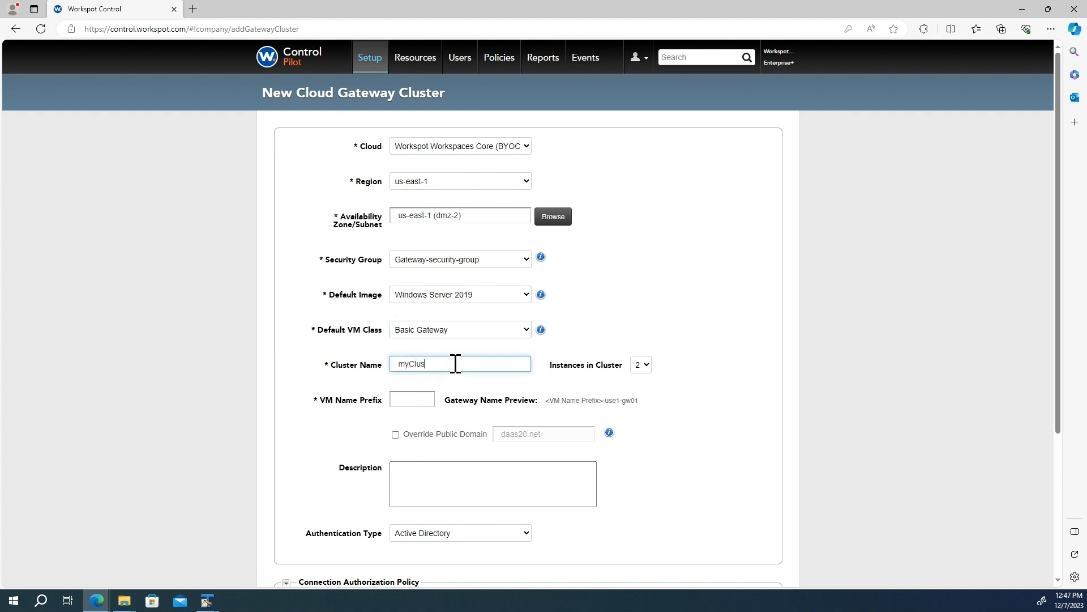
left_click(642, 365)
left_click(642, 380)
left_click(418, 401)
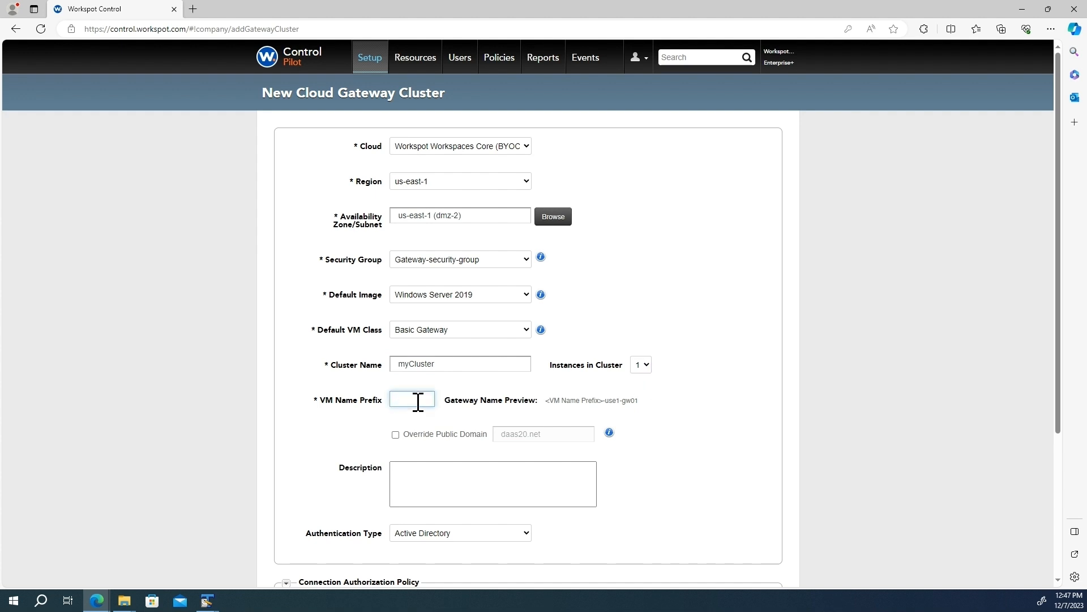
type("gtwy")
left_click(373, 425)
scroll(372, 425, "down", 2)
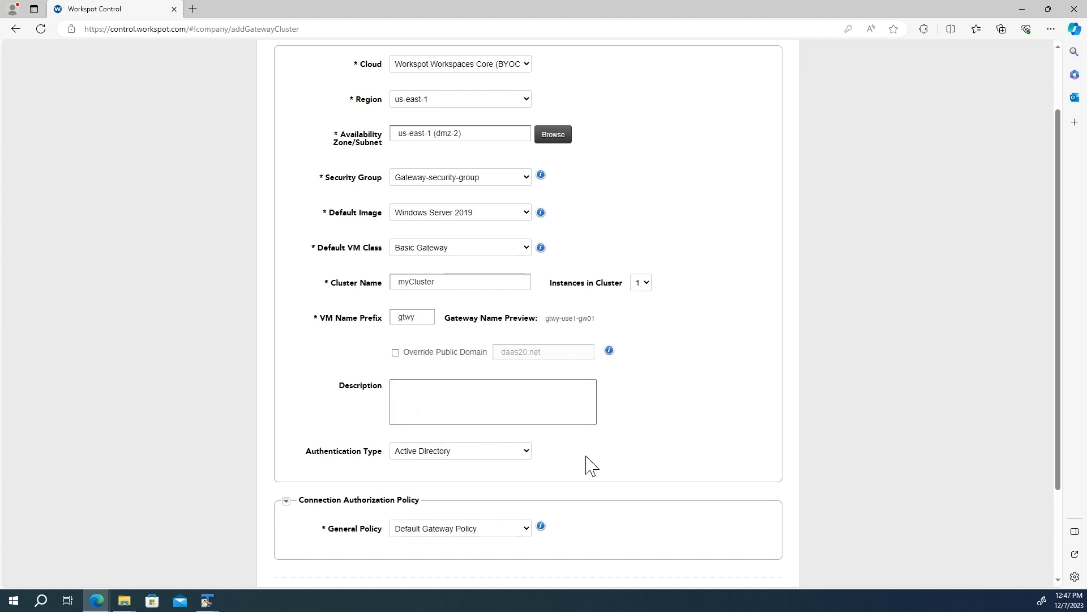
scroll(588, 464, "down", 2)
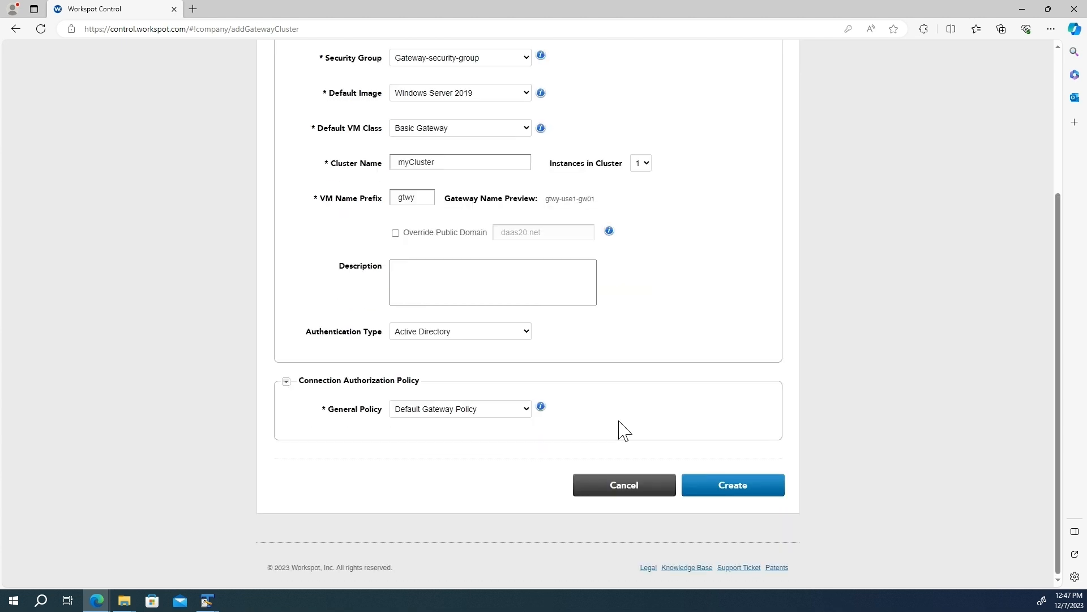
left_click(744, 491)
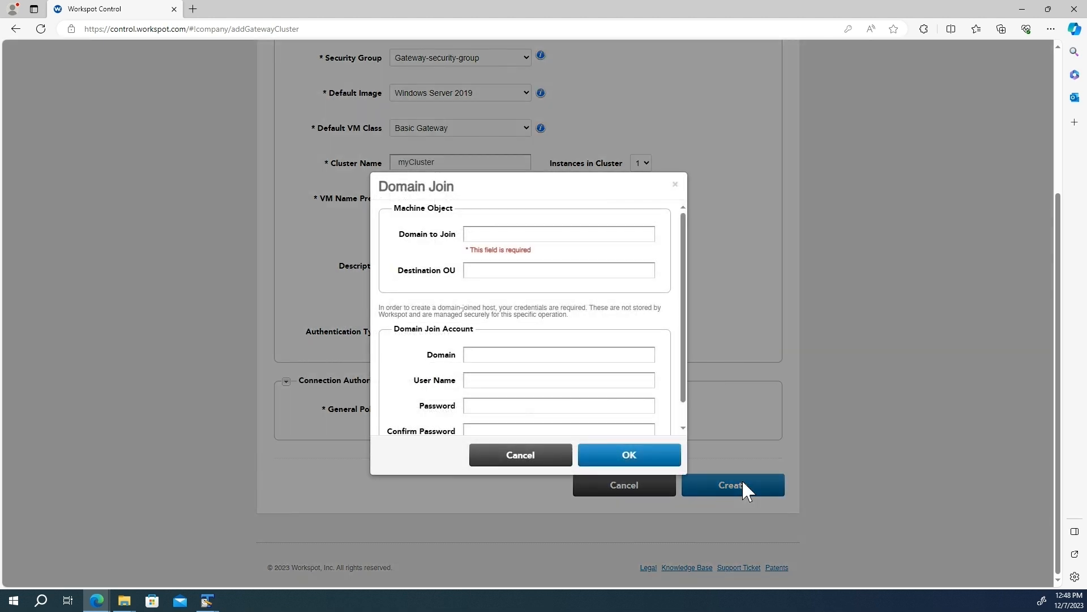
Enter wrkspt.aws as the domain to join and paste the destination OU path.
left_click(487, 236)
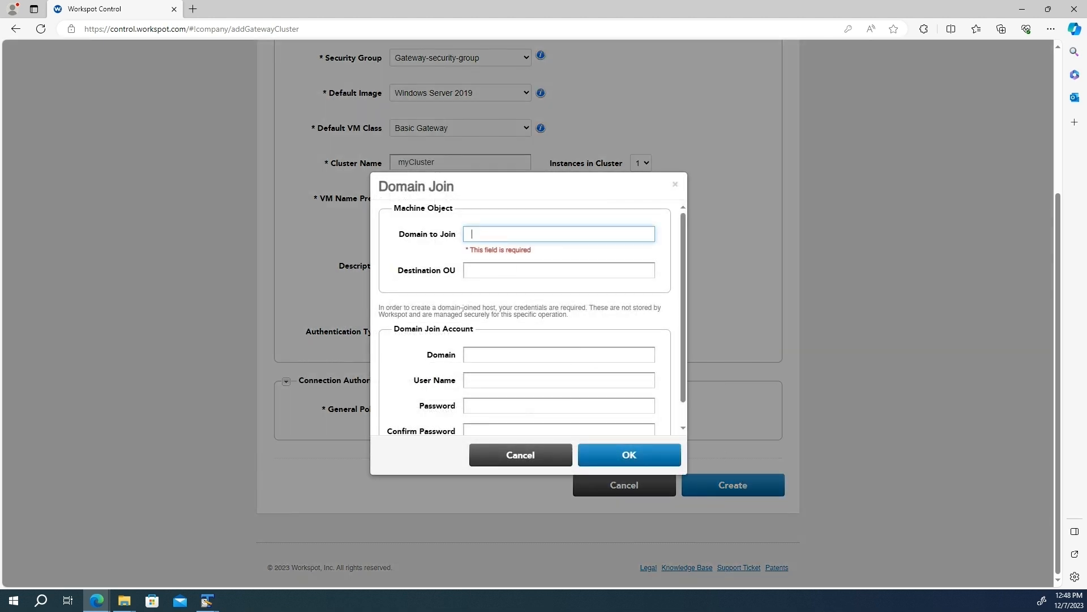
left_click(527, 232)
type("wrkspt.aws")
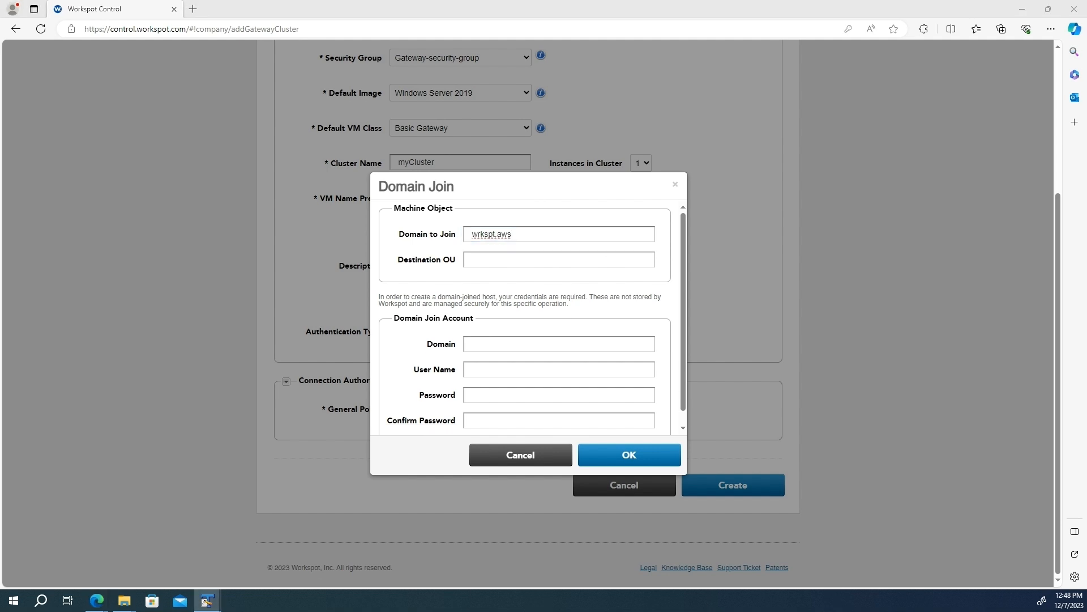
left_click(538, 259)
type("OU=Gateway,DC=wrkspt,DC=aws")
left_click_drag(542, 234, 459, 249)
key("ctrl+c")
Enter the domain join account's domain, user name and password, then confirm the Domain Join settings.
left_click(501, 343)
key("ctrl+v")
left_click(503, 366)
type("charlie")
key("Tab")
type("***************")
left_click(515, 415)
type("********")
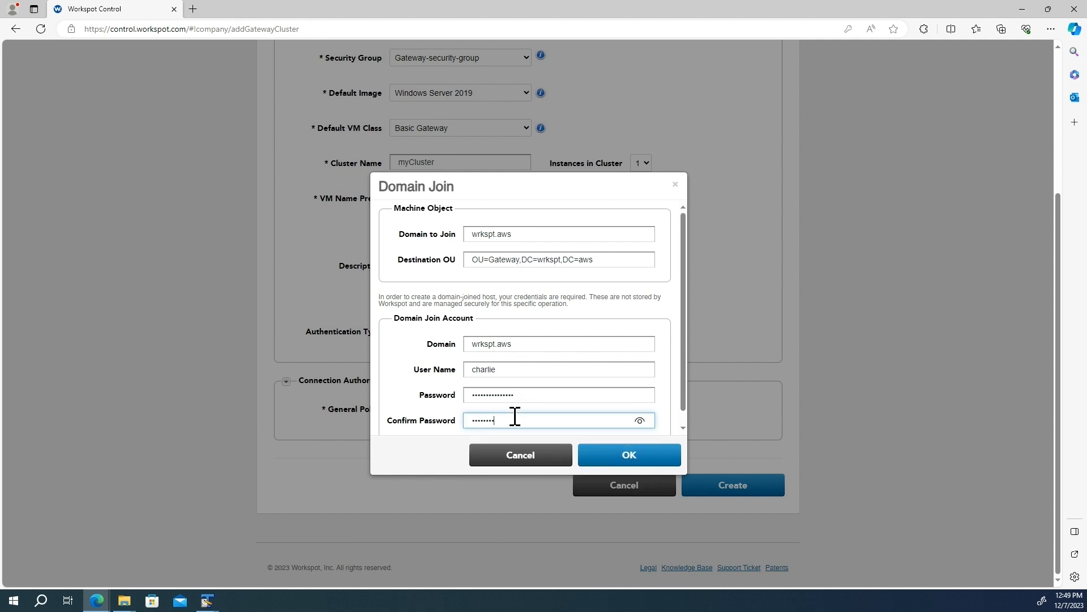
left_click(653, 456)
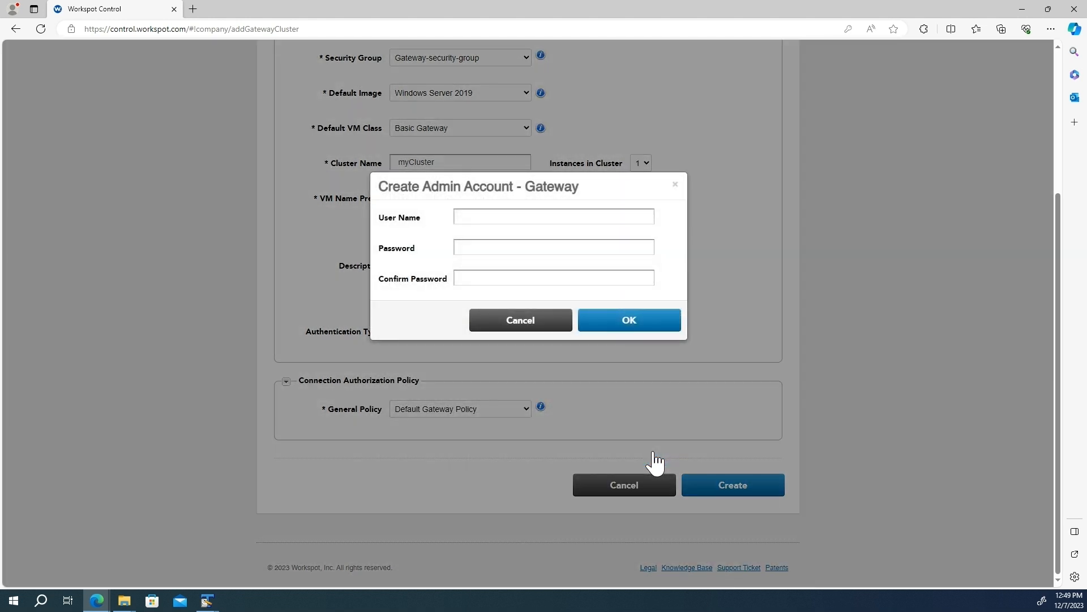
Create gateway admin account localadmin with its password and dismiss the browser's save-password prompt.
left_click(495, 218)
type("localadmin")
key("Tab")
type("•••••••••••••")
key("Tab")
type("•••••")
left_click(629, 320)
left_click(900, 47)
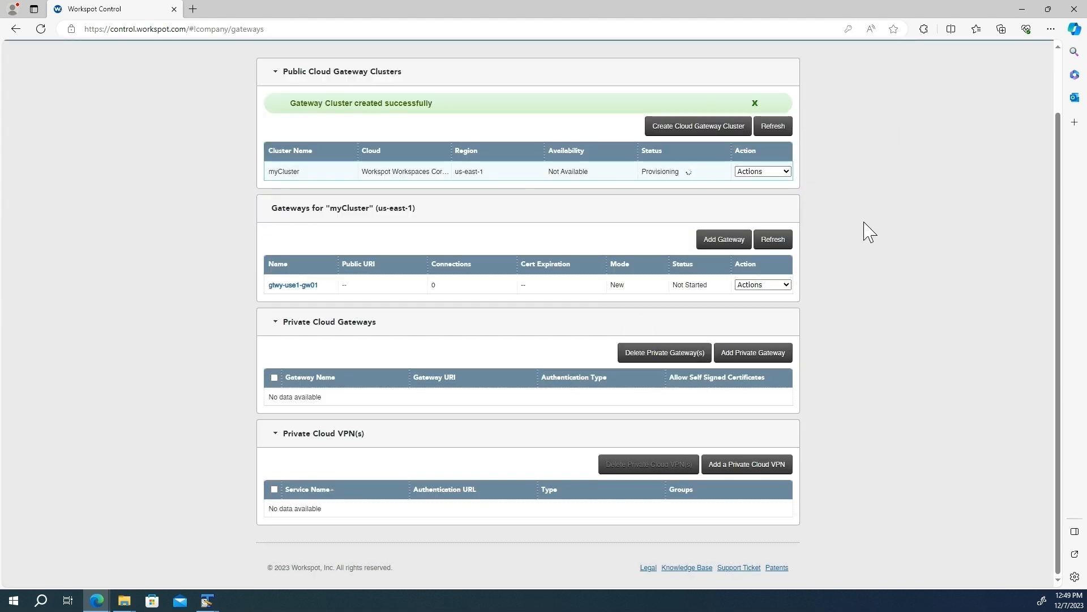
Refresh the status and enable gateway gtwy-use1-gw01, acknowledging the successful DNS check.
left_click(771, 239)
scroll(841, 253, "up", 2)
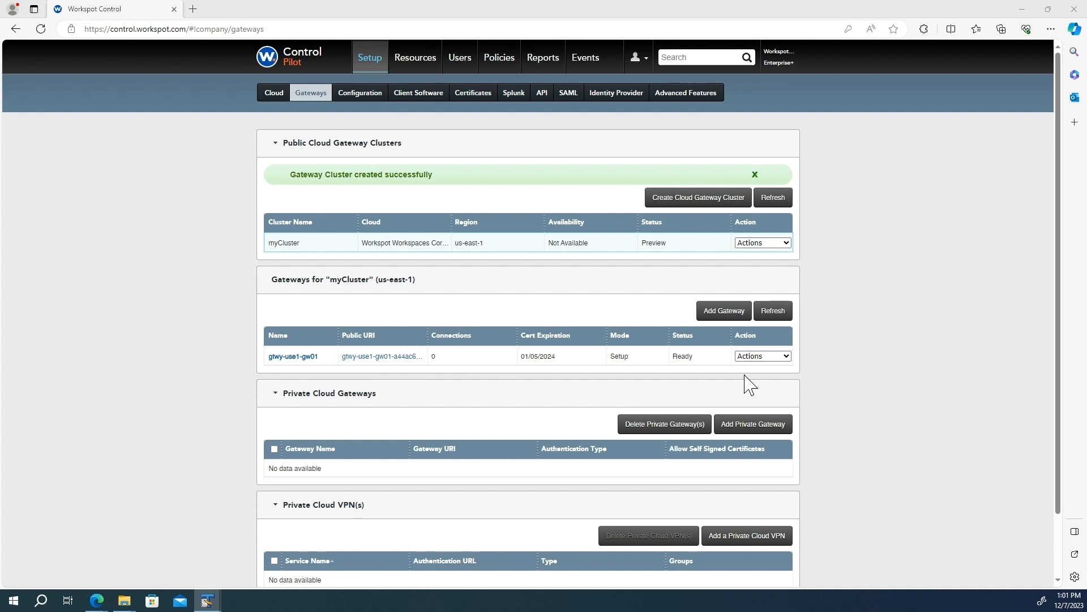
left_click(761, 355)
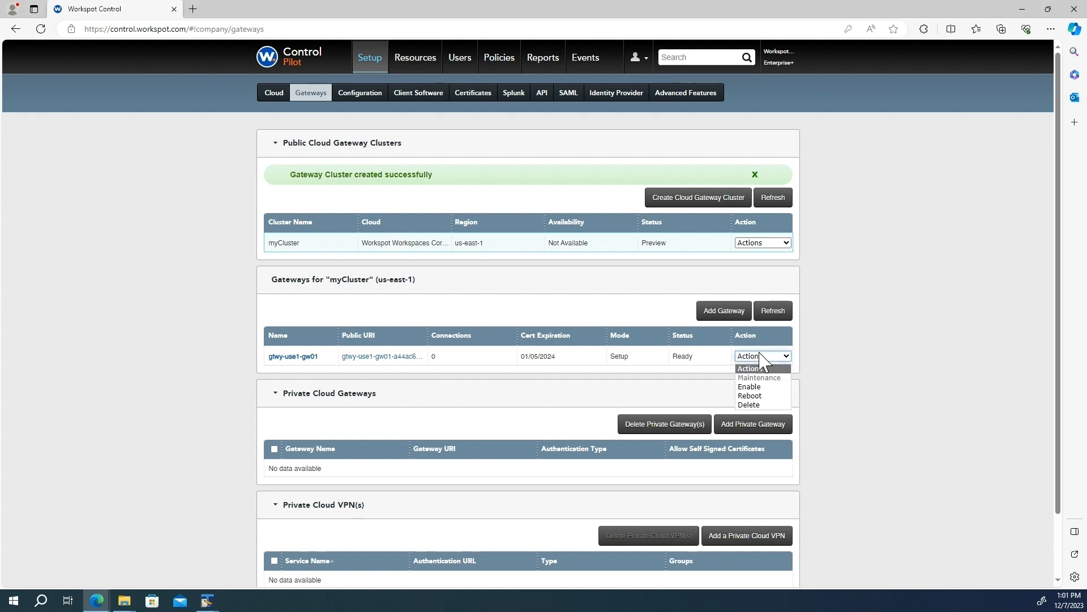
left_click(749, 386)
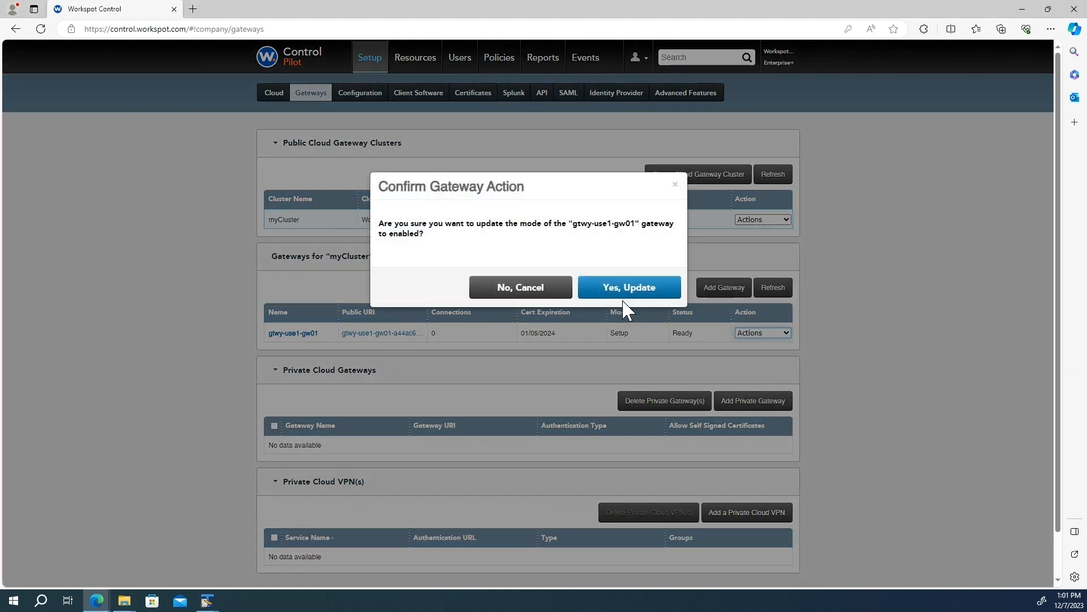
left_click(617, 289)
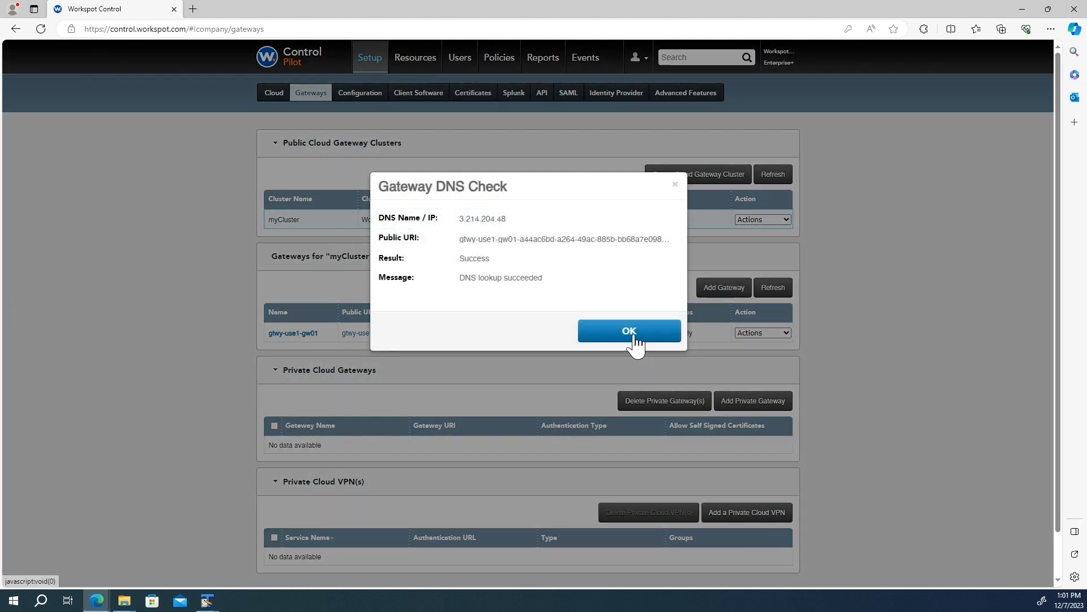
left_click(634, 337)
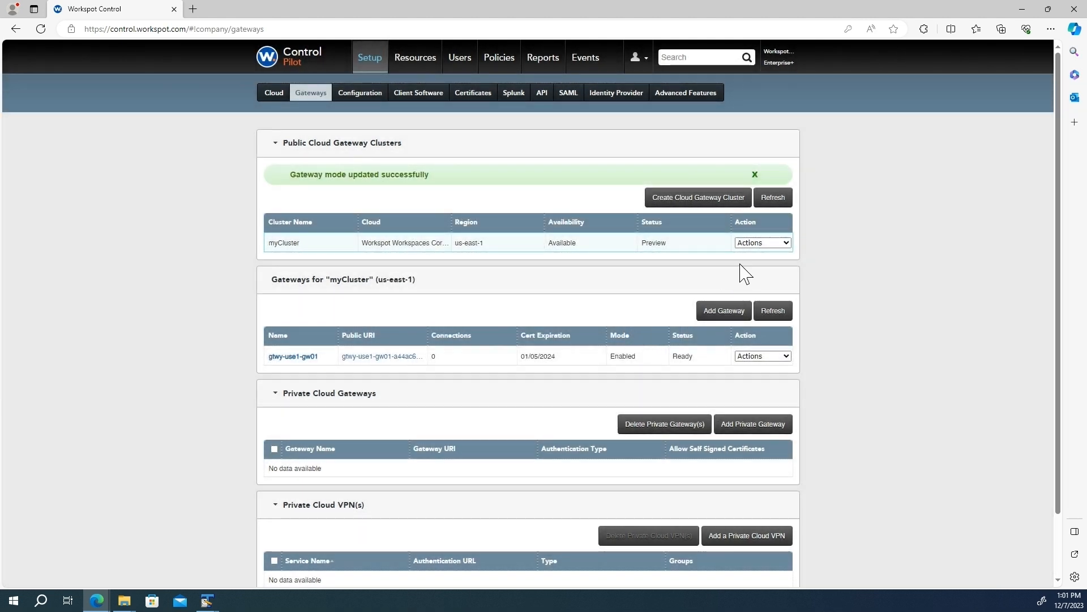
Publish the myCluster gateway cluster and confirm.
left_click(758, 247)
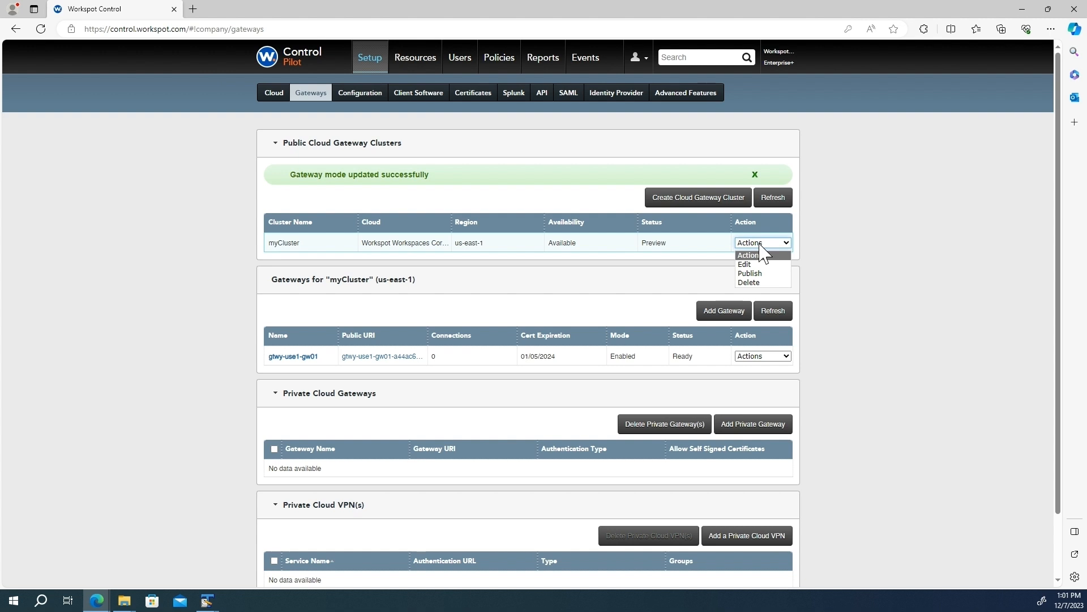
left_click(758, 274)
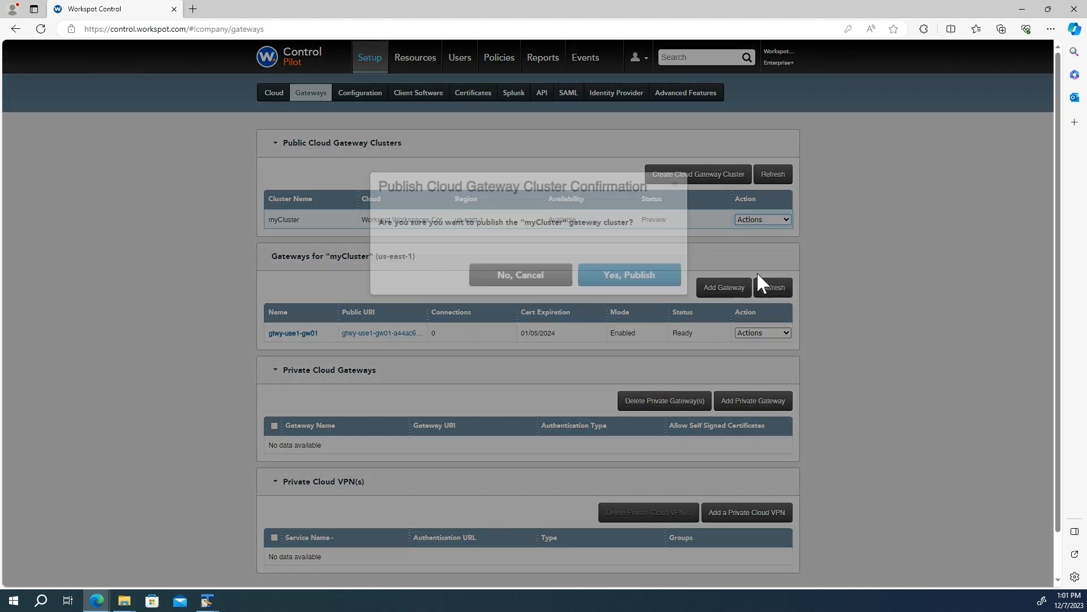
left_click(655, 277)
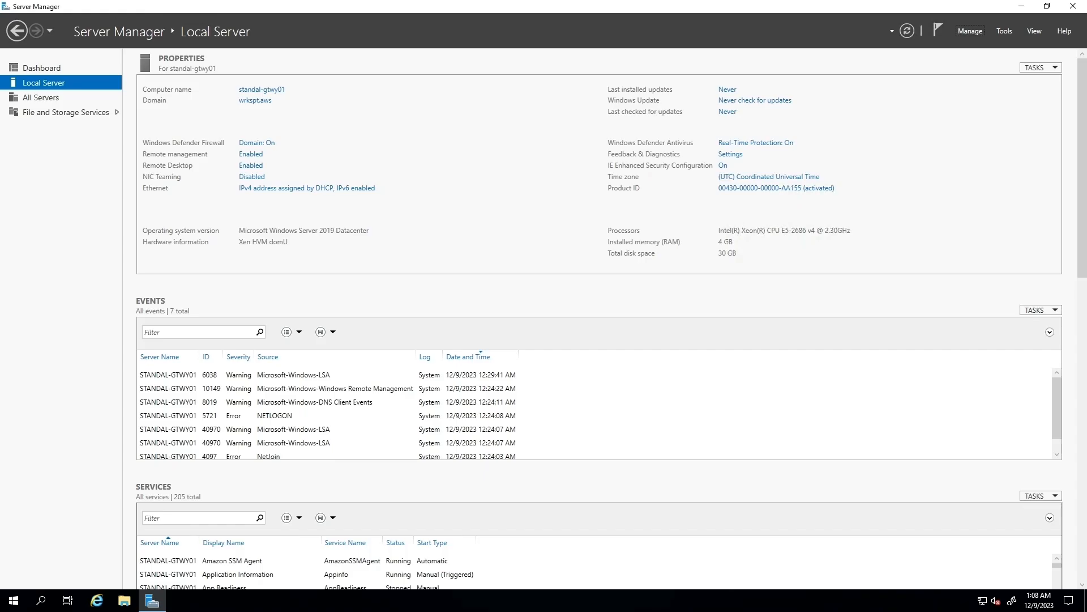
In Add Roles and Features, select Remote Desktop Services and the Remote Desktop Gateway role service with its required features.
left_click(968, 31)
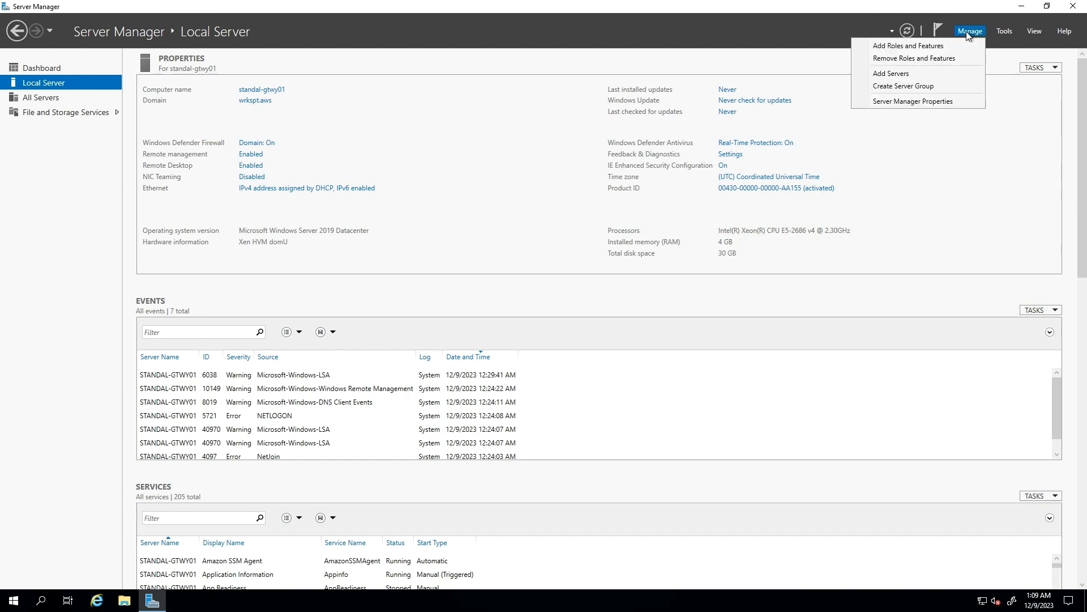
left_click(931, 47)
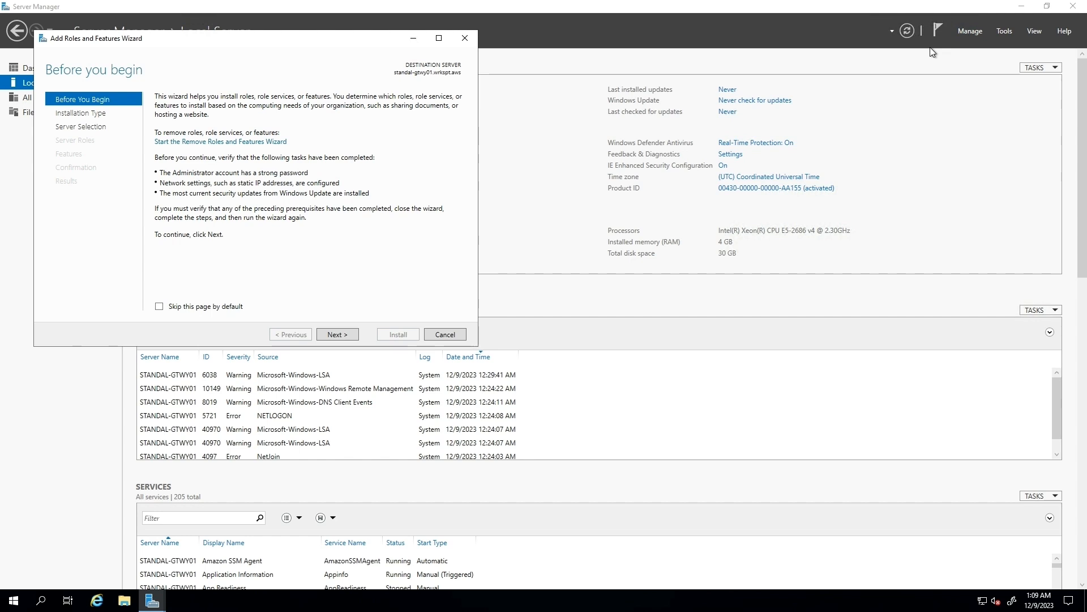
left_click(338, 333)
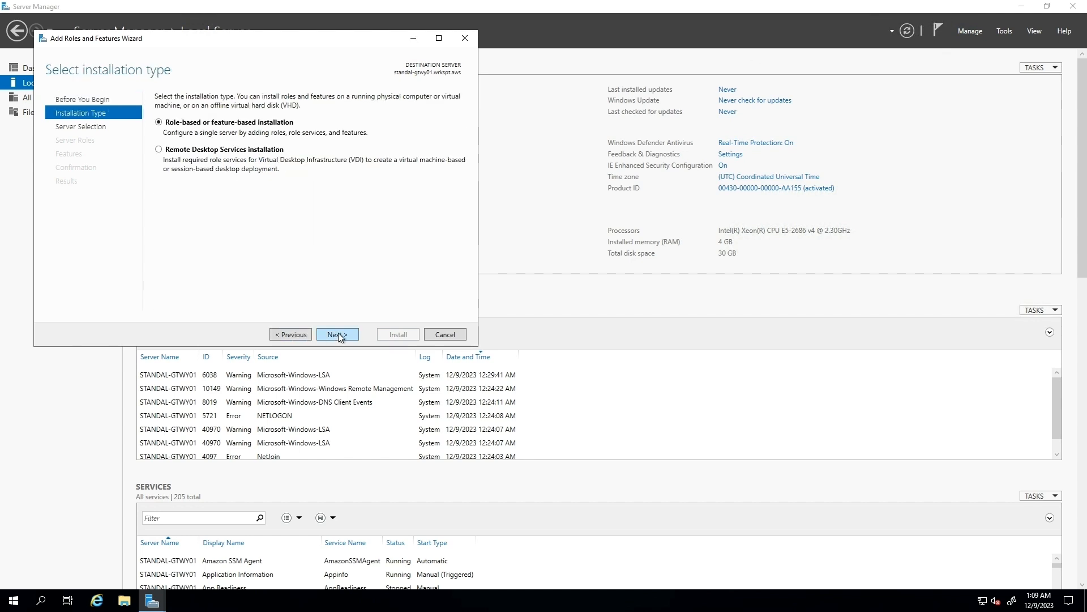
left_click(338, 334)
left_click(338, 335)
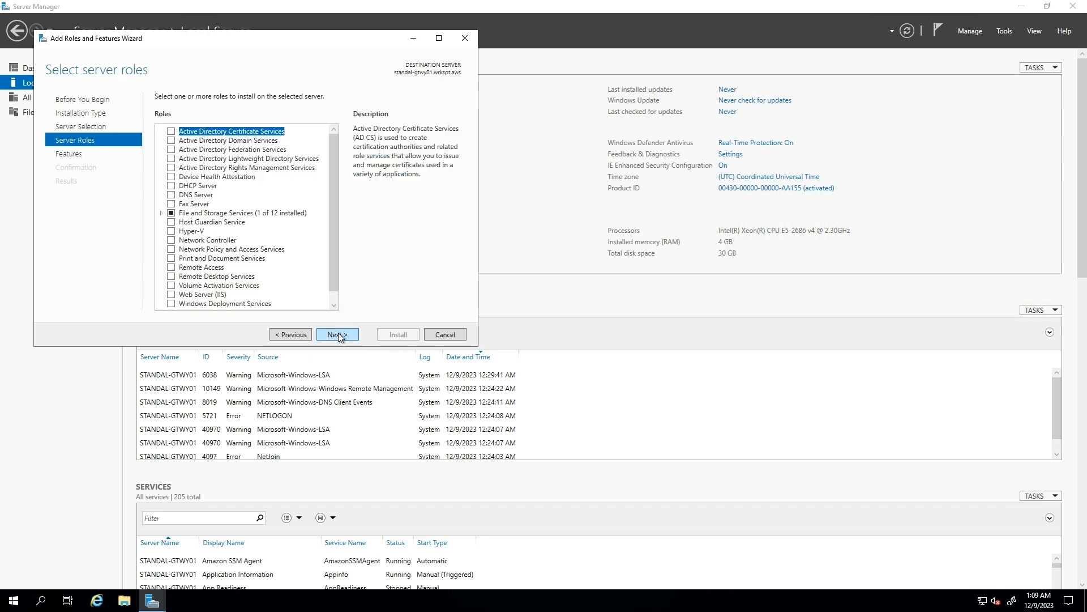
left_click(171, 277)
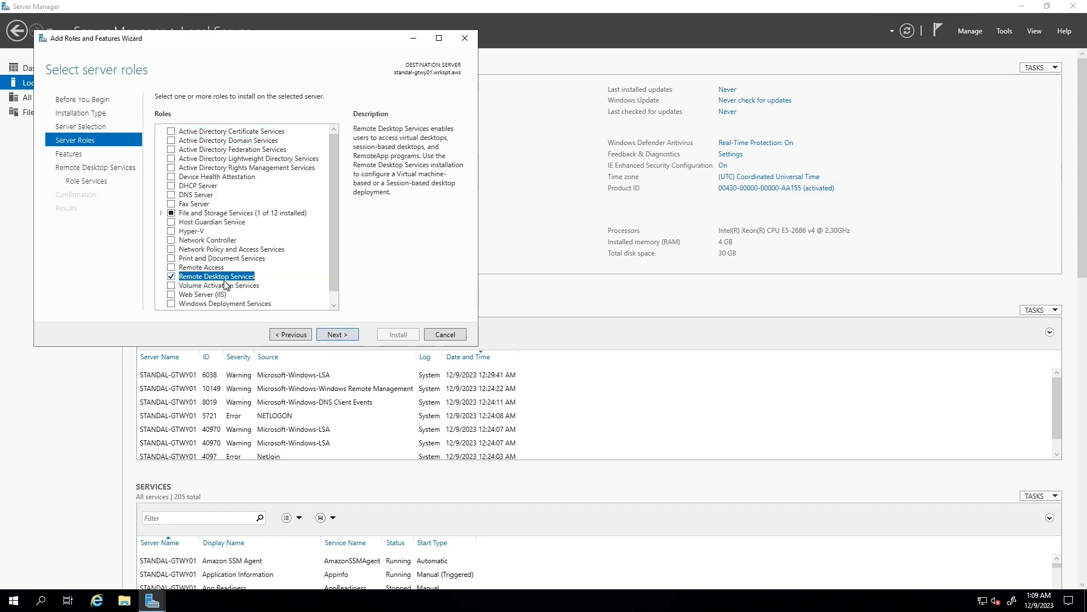
left_click(336, 331)
left_click(339, 333)
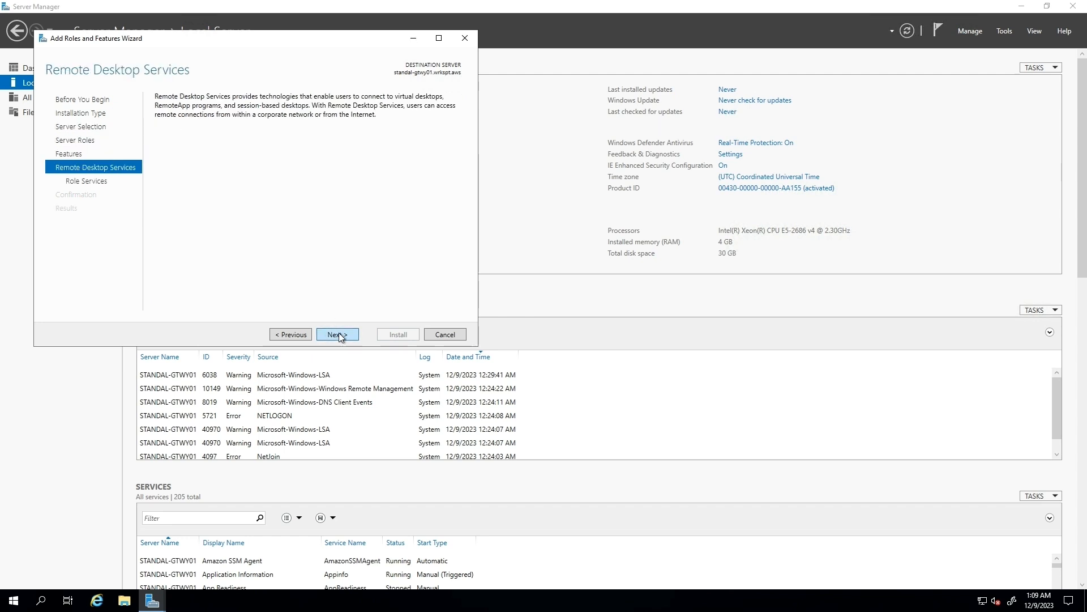
left_click(339, 333)
left_click(171, 141)
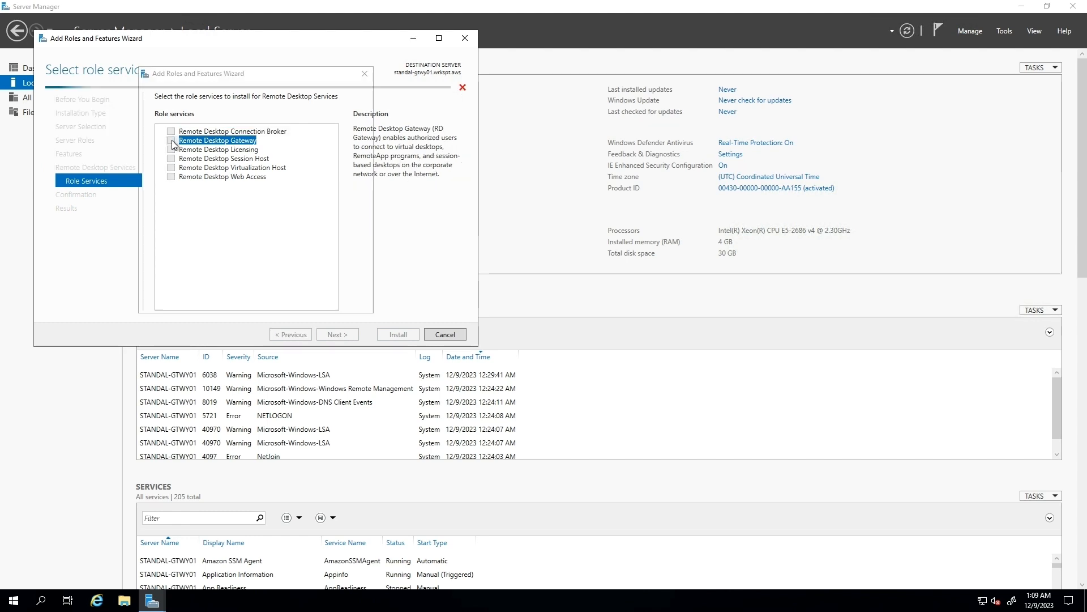
left_click(298, 287)
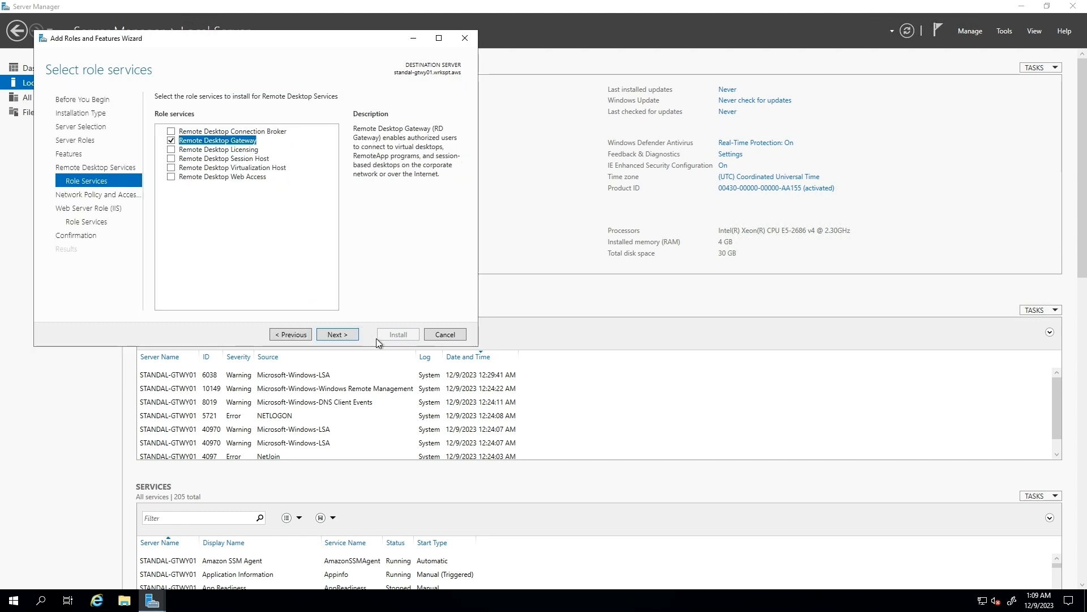
Continue past the Network Policy and web server pages, install the roles, and close the wizard.
left_click(336, 334)
left_click(337, 335)
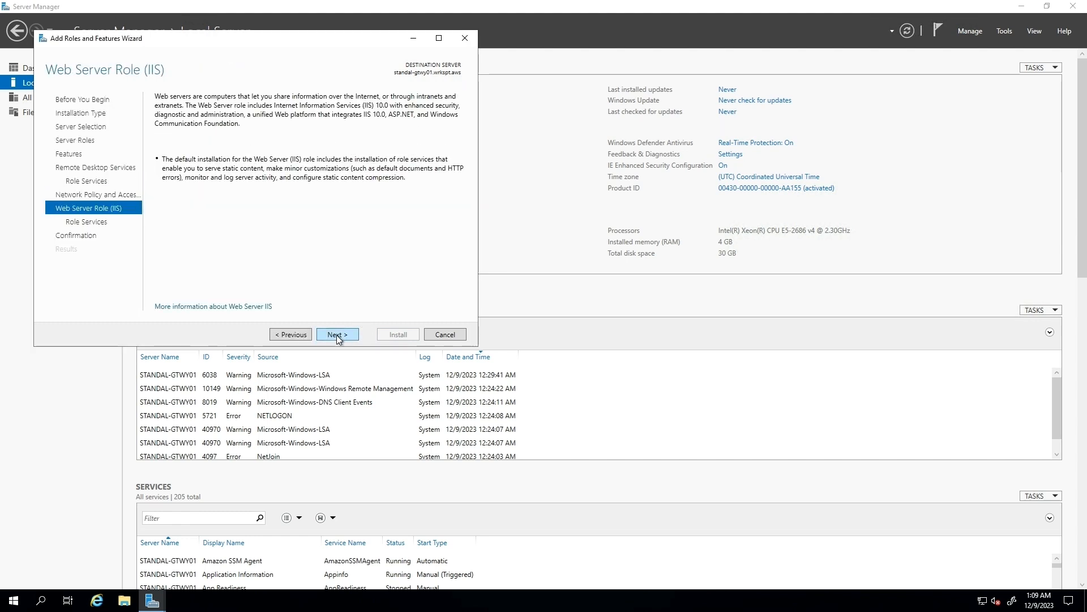
left_click(336, 334)
left_click(336, 335)
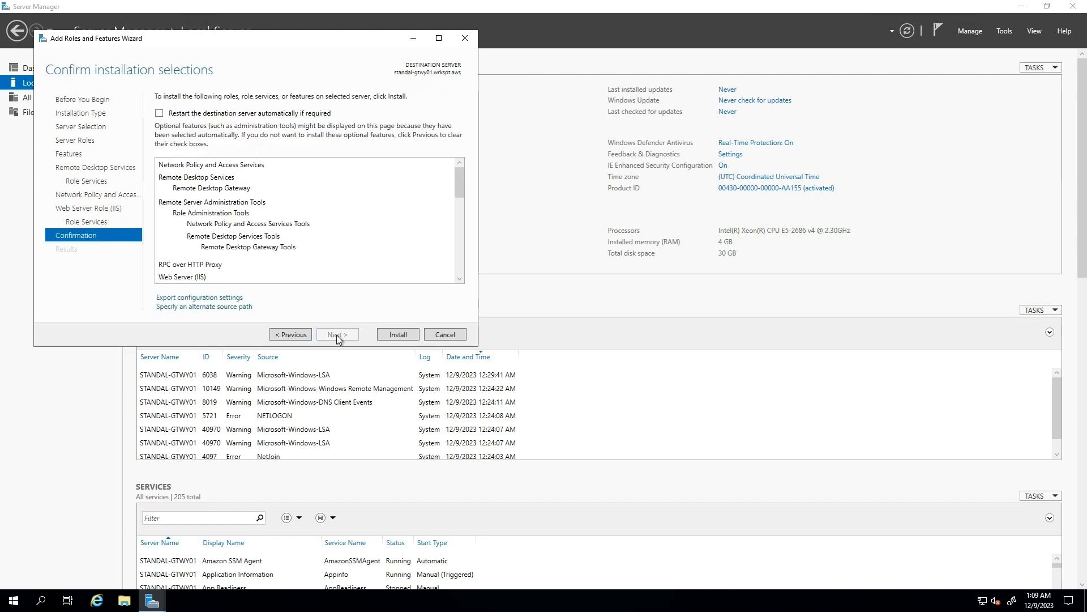
left_click(388, 330)
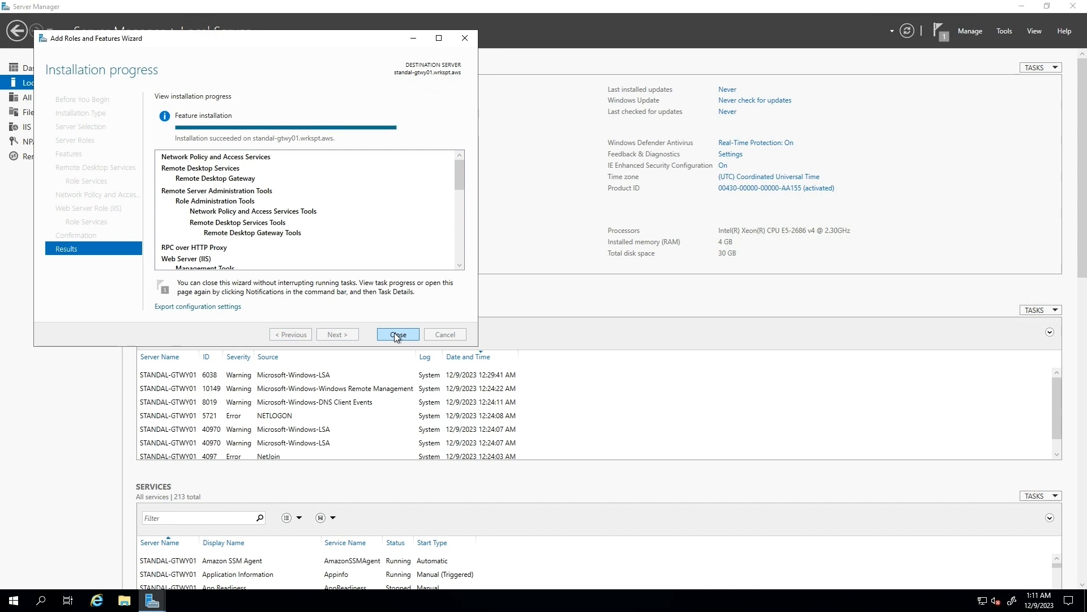
left_click(397, 335)
Launch Remote Desktop Gateway Manager from Windows Administrative Tools and select server STANDAL-GTWY01.
left_click(13, 601)
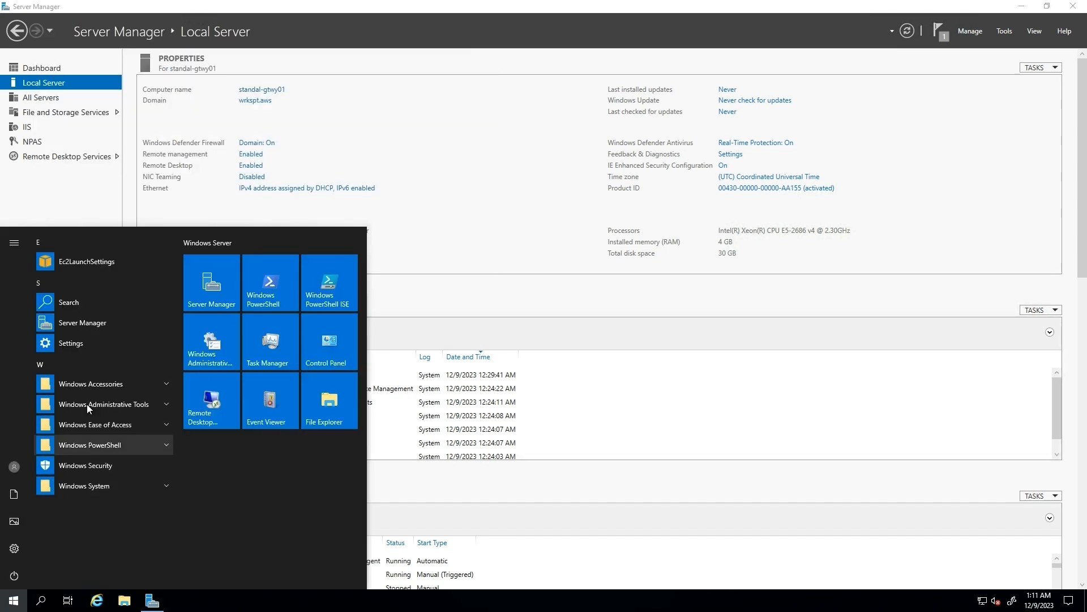
left_click(109, 407)
scroll(99, 498, "down", 1)
scroll(100, 499, "down", 15)
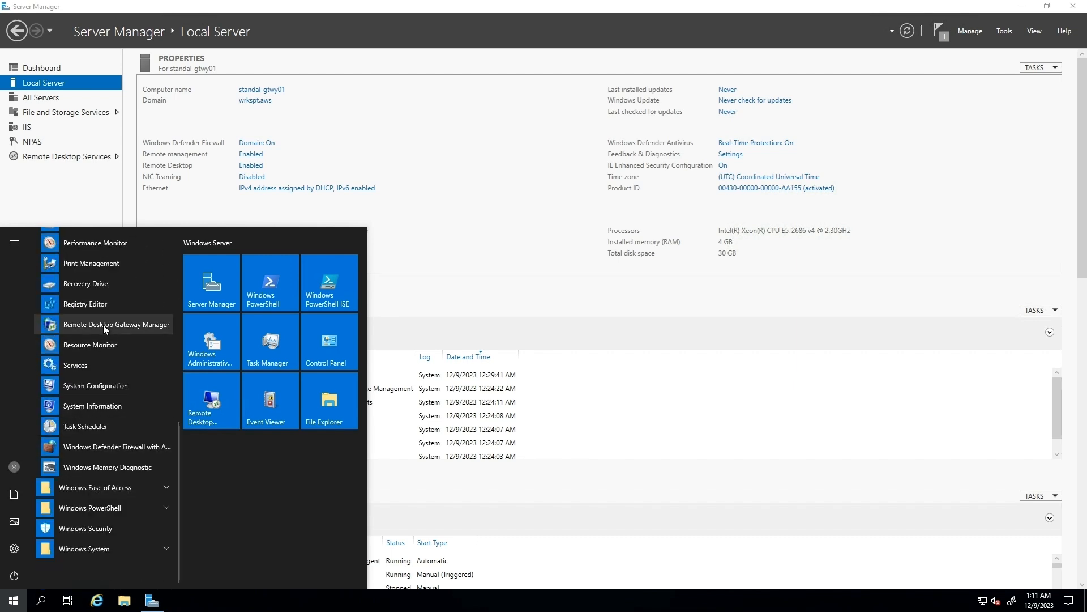
left_click(103, 324)
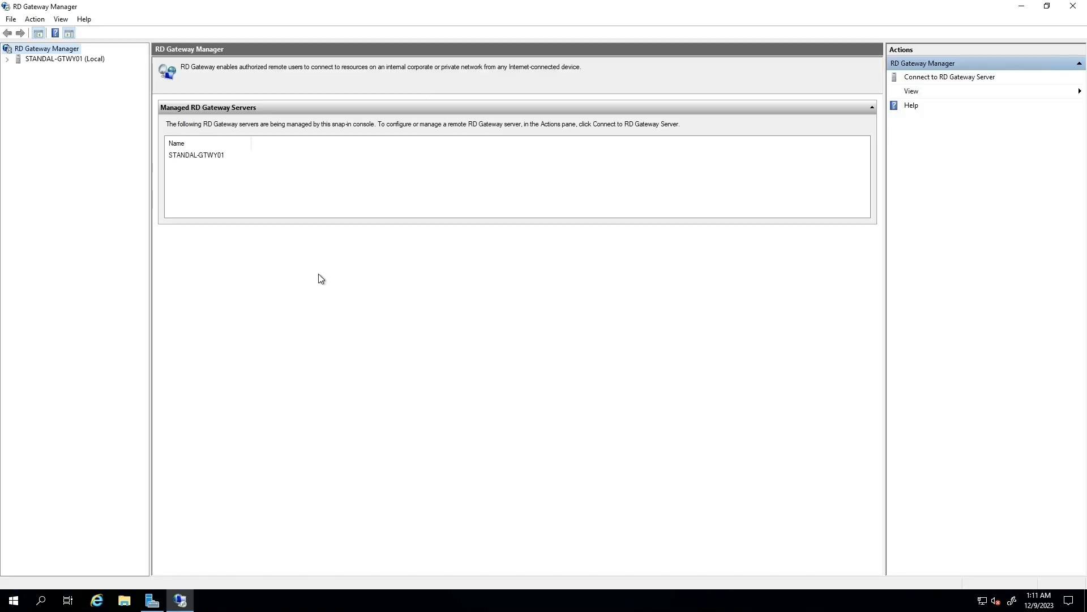
left_click(42, 59)
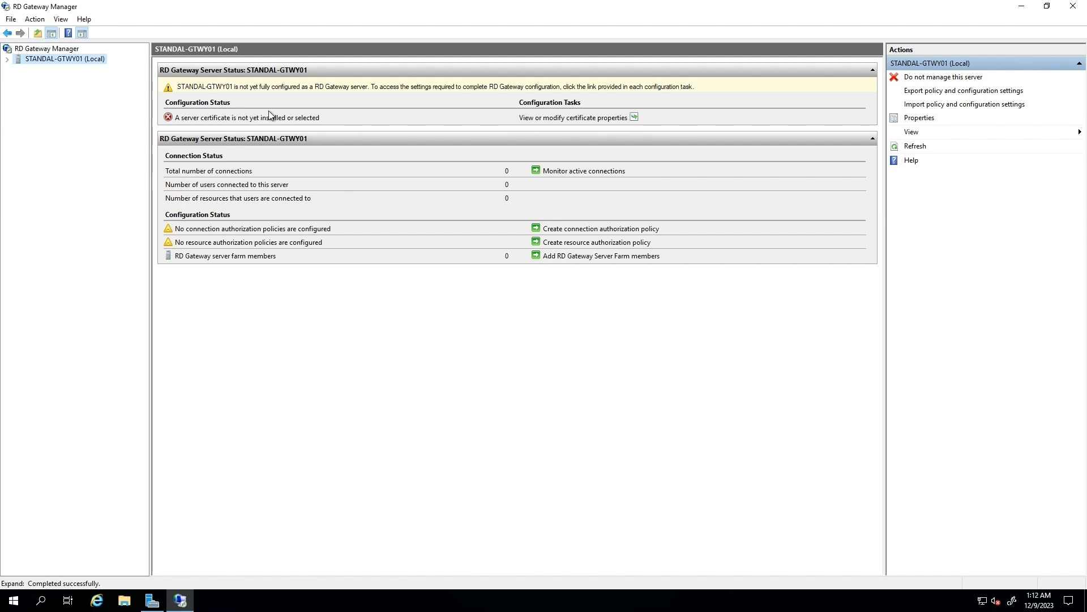
Import wildcard_daas20_net.pfx from the Desktop with its private key password and apply it as the SSL certificate.
left_click(564, 118)
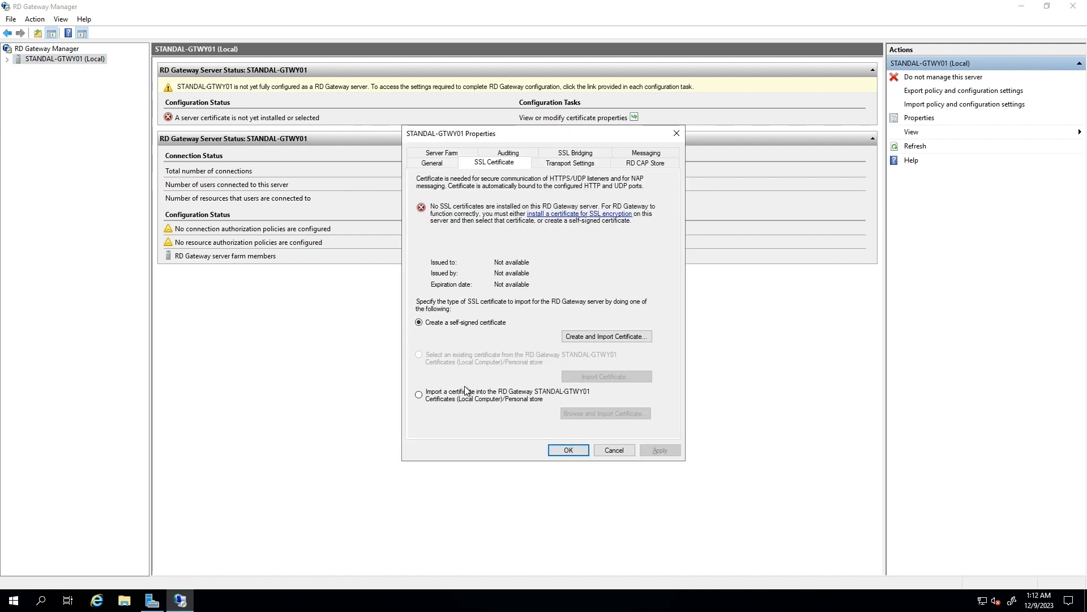
left_click(469, 396)
left_click(613, 411)
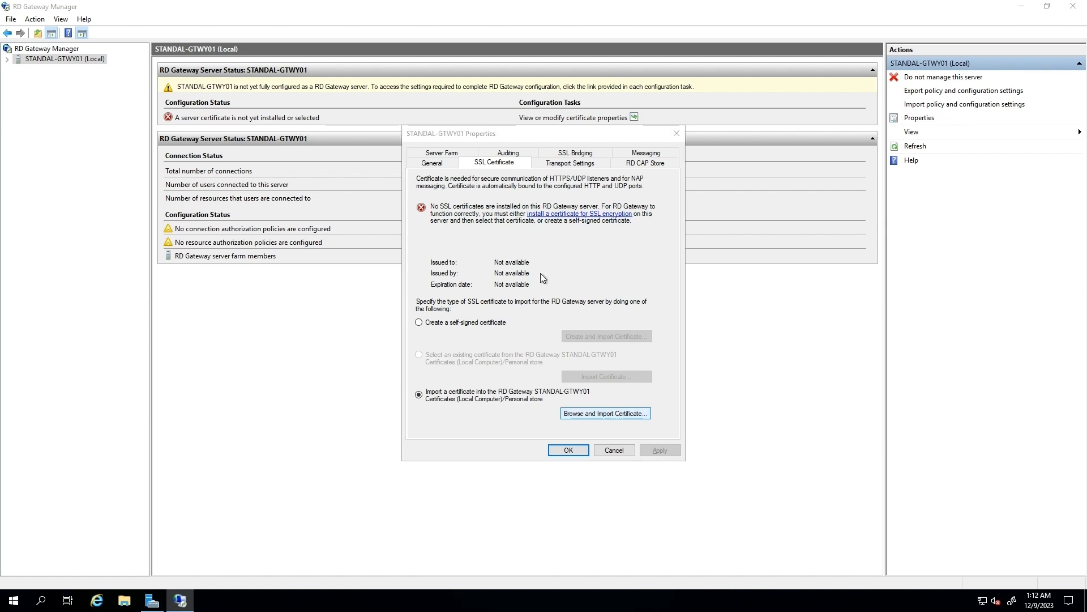
left_click(448, 227)
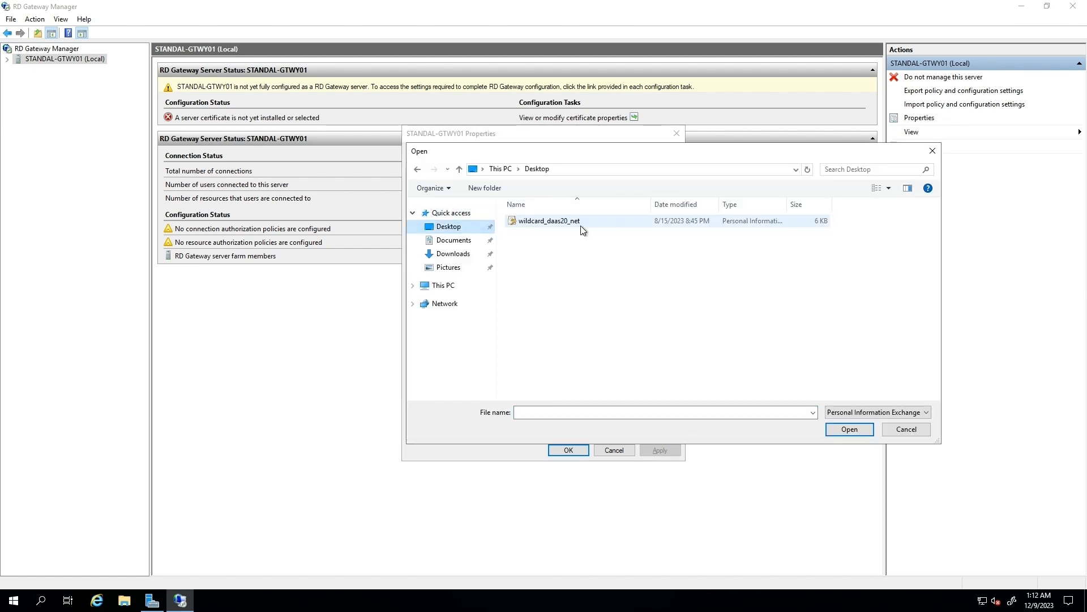
left_click(562, 226)
left_click(859, 430)
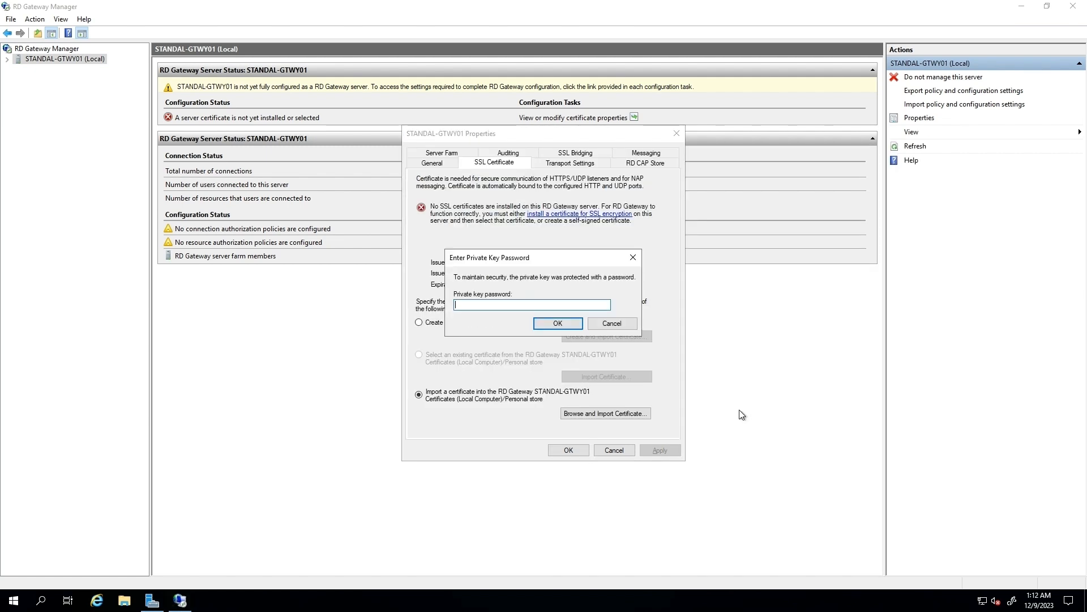
key("ctrl+v")
left_click(556, 324)
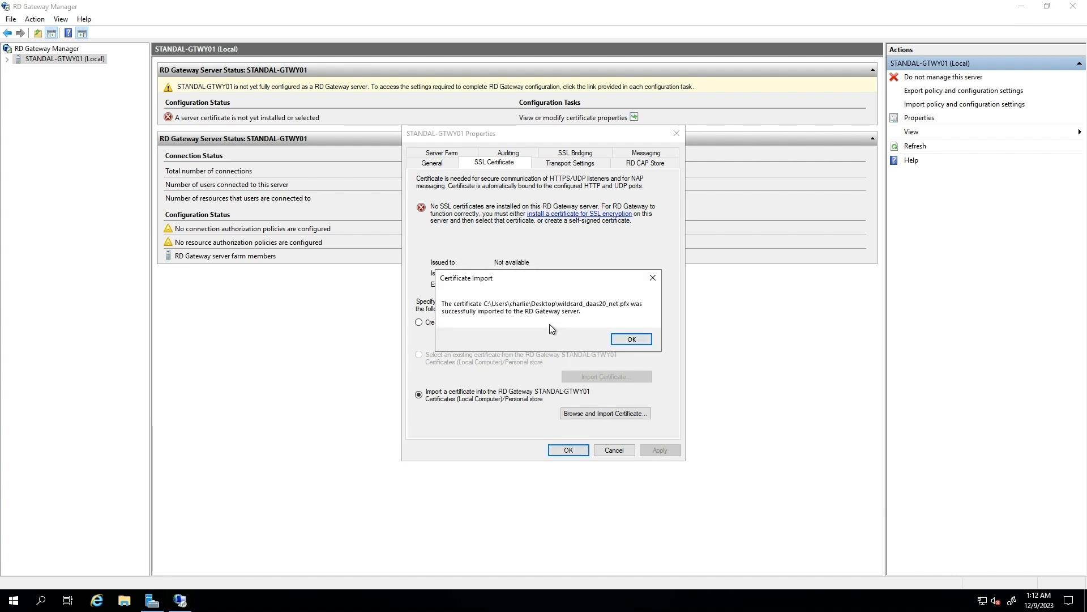
left_click(626, 340)
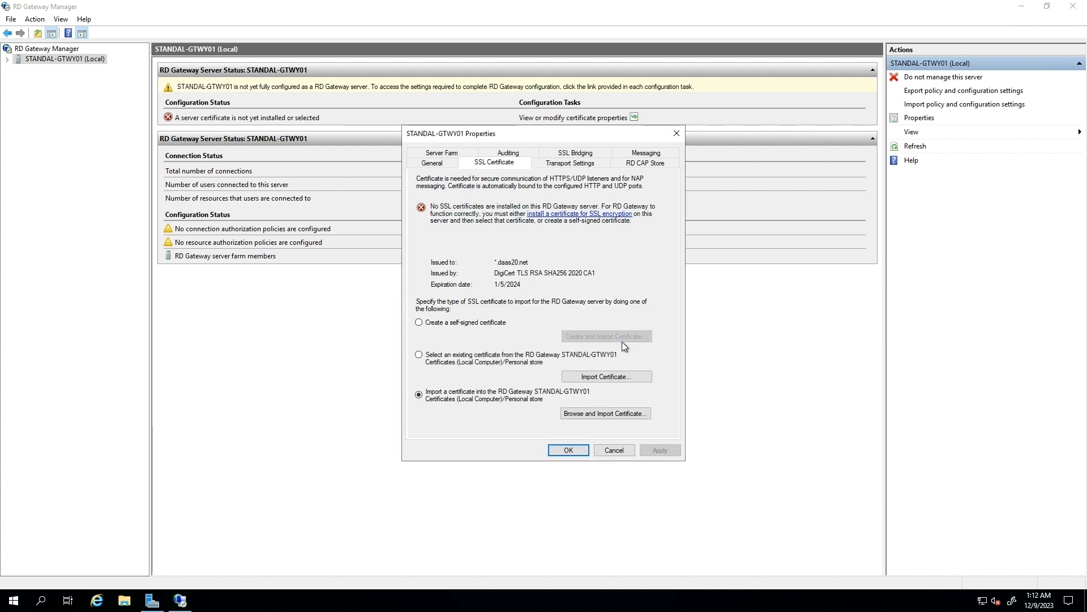
left_click(560, 450)
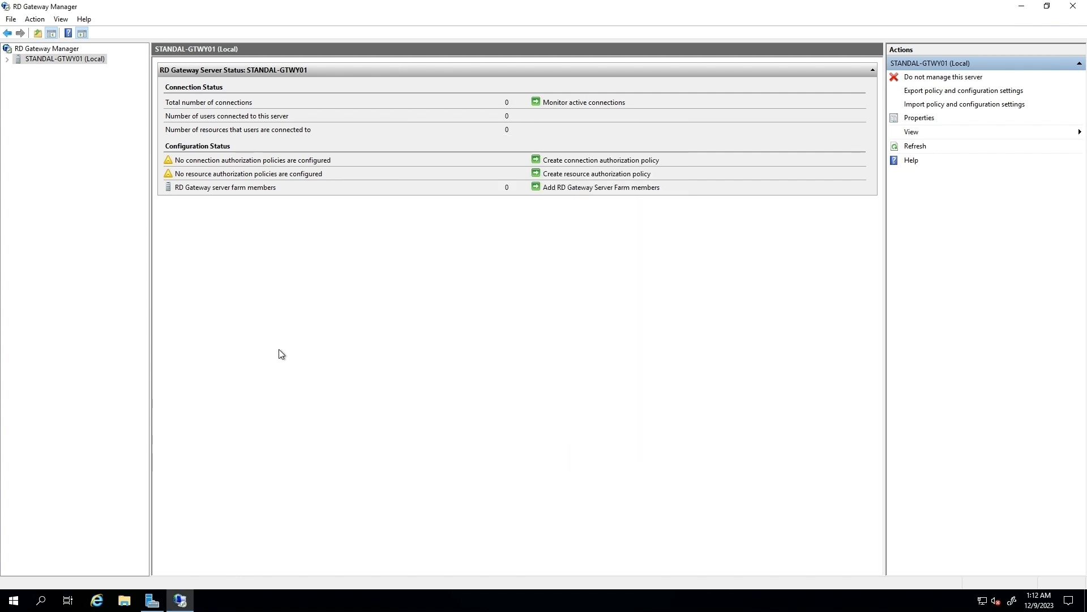
Go to Connection Authorization Policies and start the new policy wizard.
left_click(7, 60)
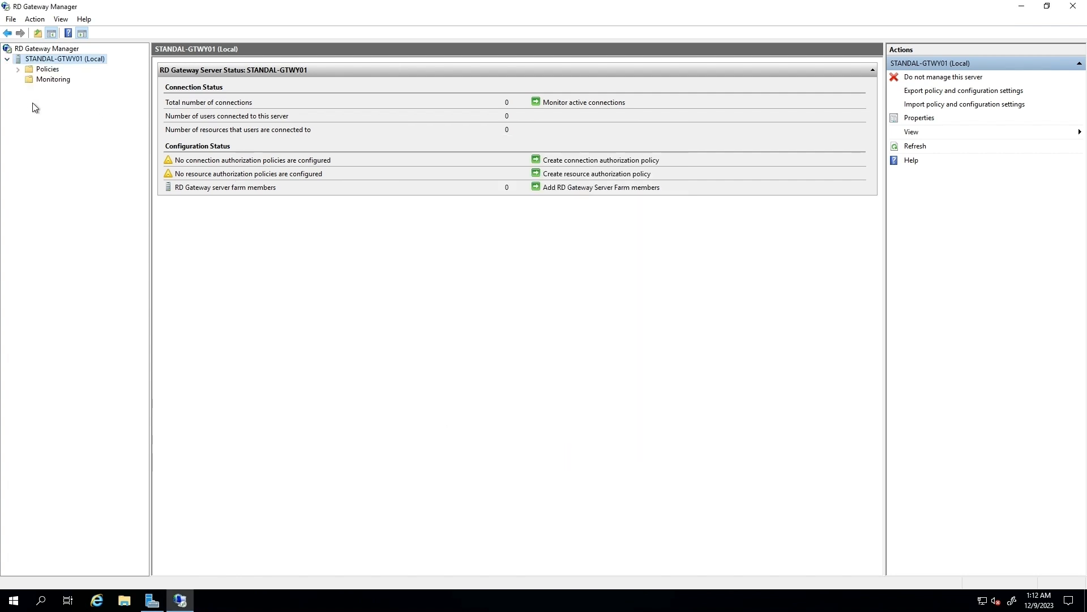
left_click(19, 69)
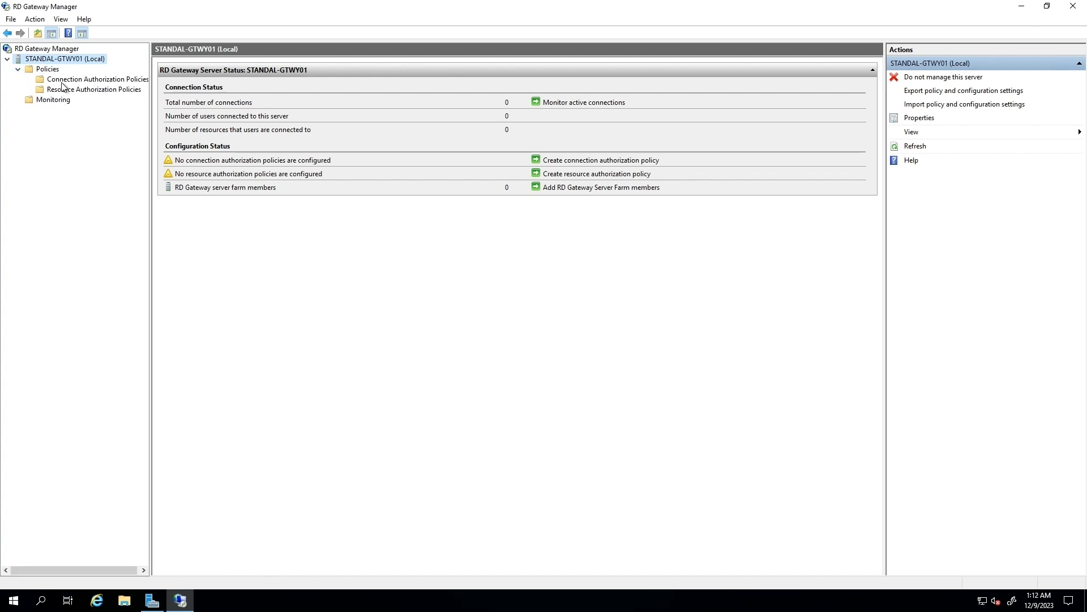
left_click(62, 81)
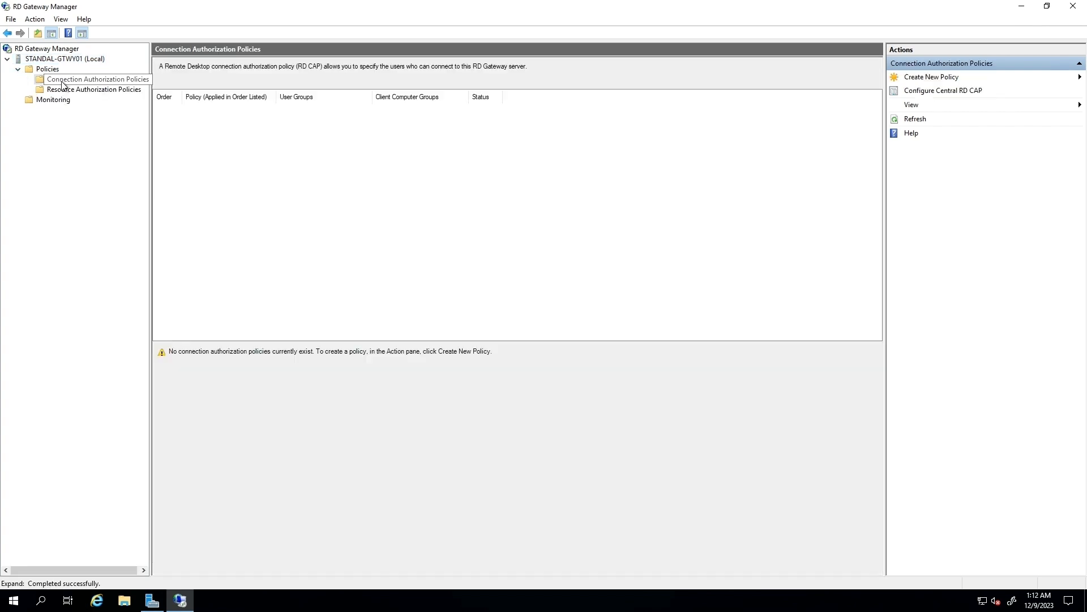
left_click(916, 82)
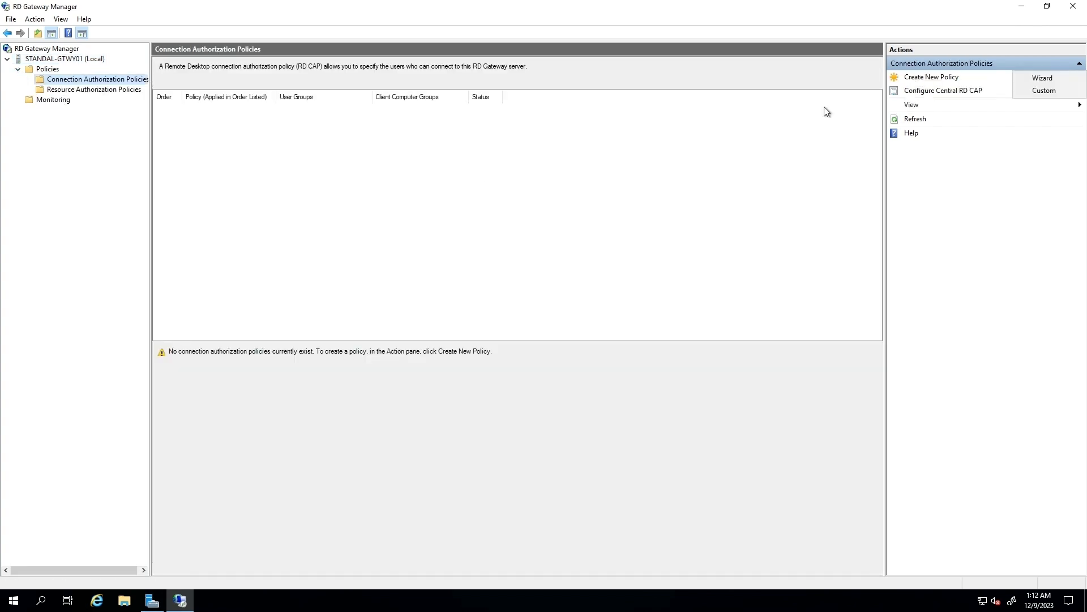
left_click(1034, 79)
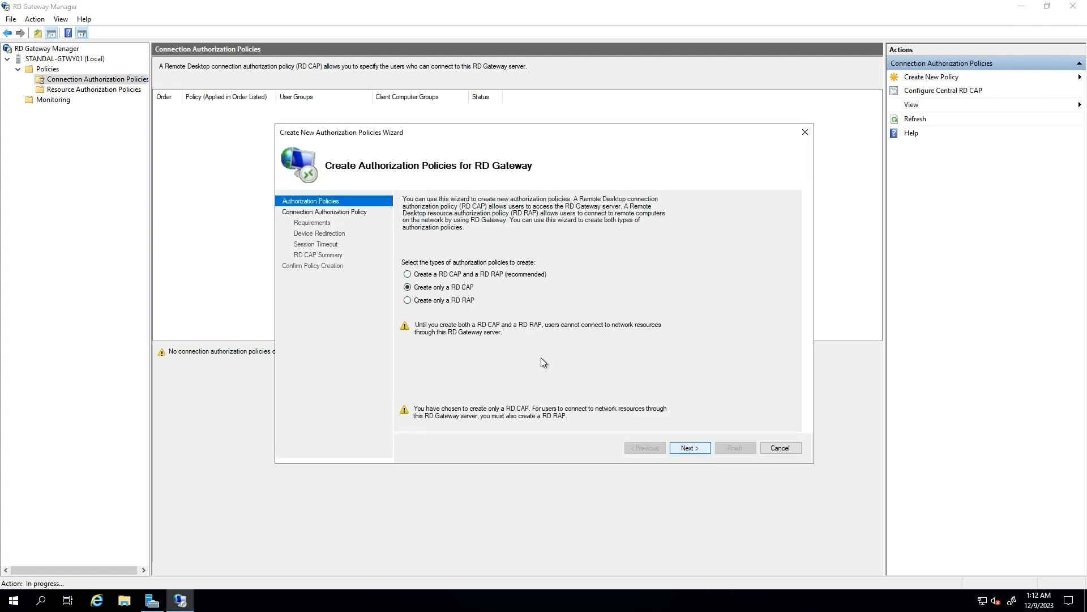
Create connection policy defaultCAP for the Domain Users group, keeping default redirection and timeout settings.
left_click(464, 276)
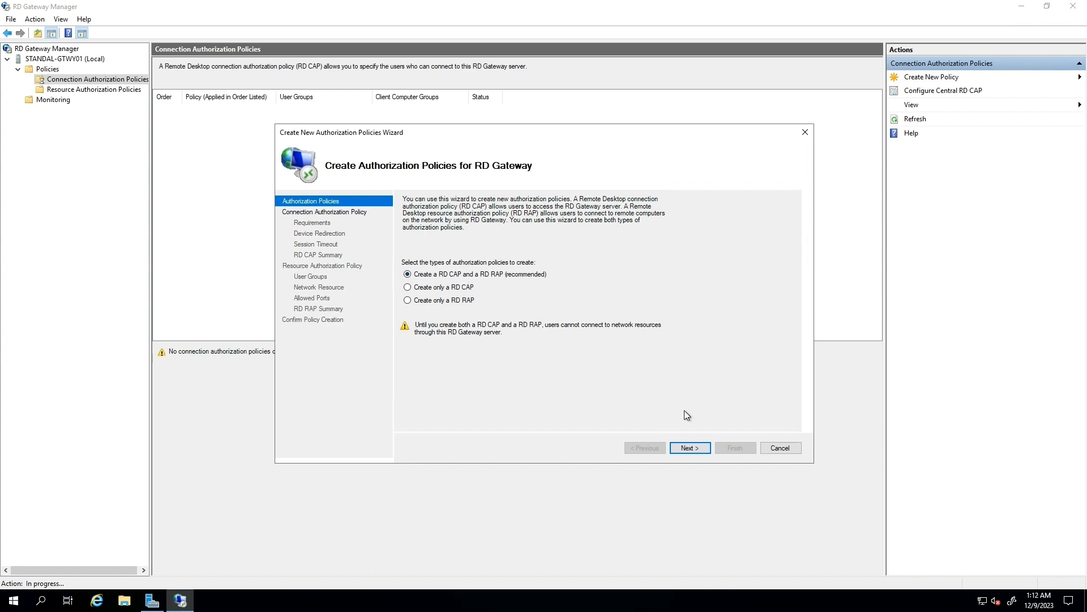
left_click(703, 449)
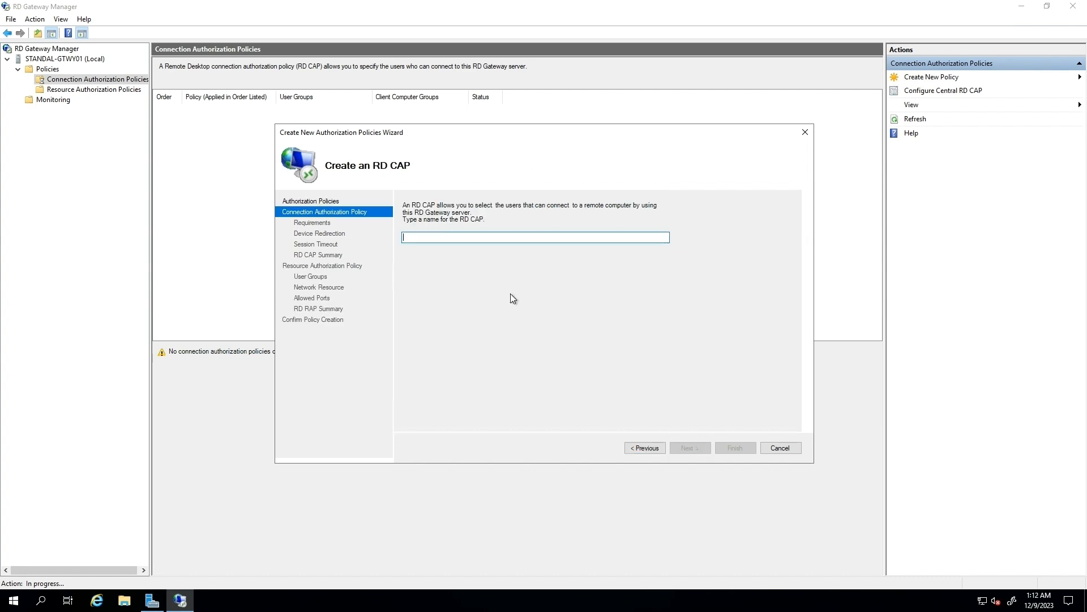
type("defaultCAP")
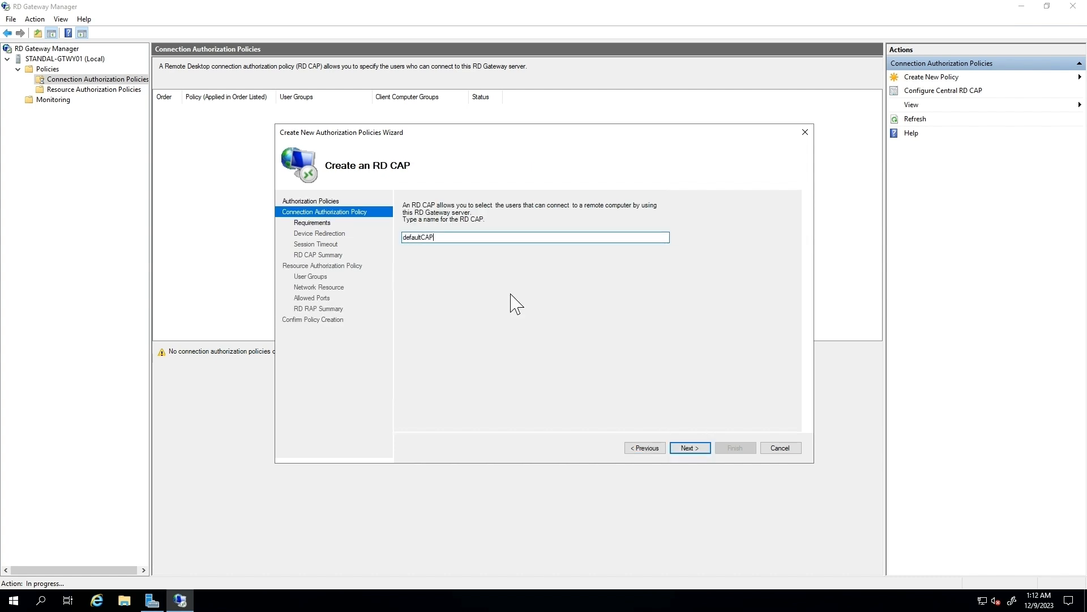
left_click(681, 446)
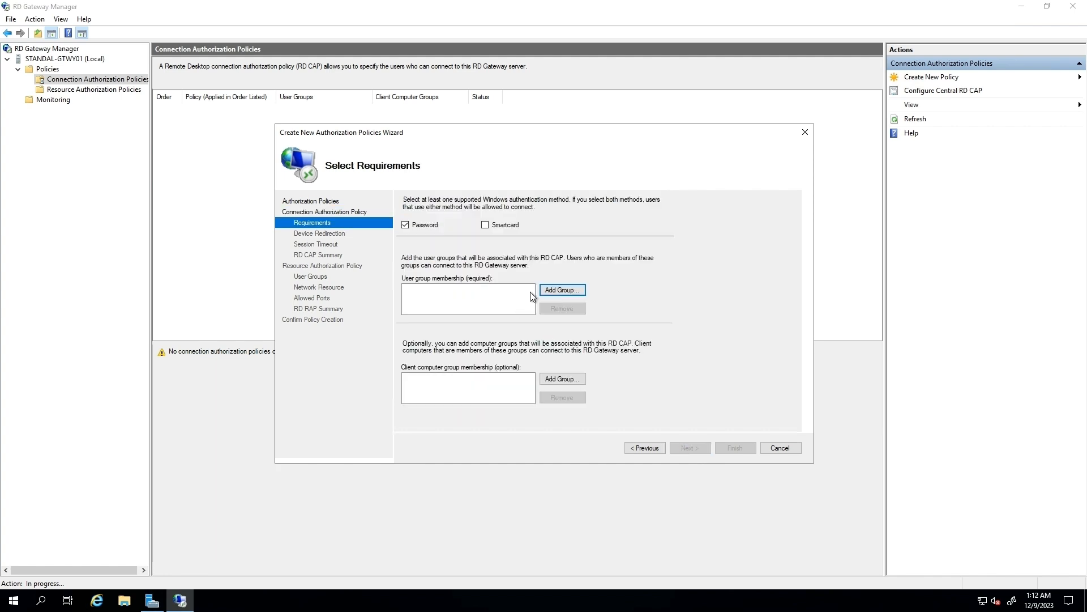
left_click(556, 291)
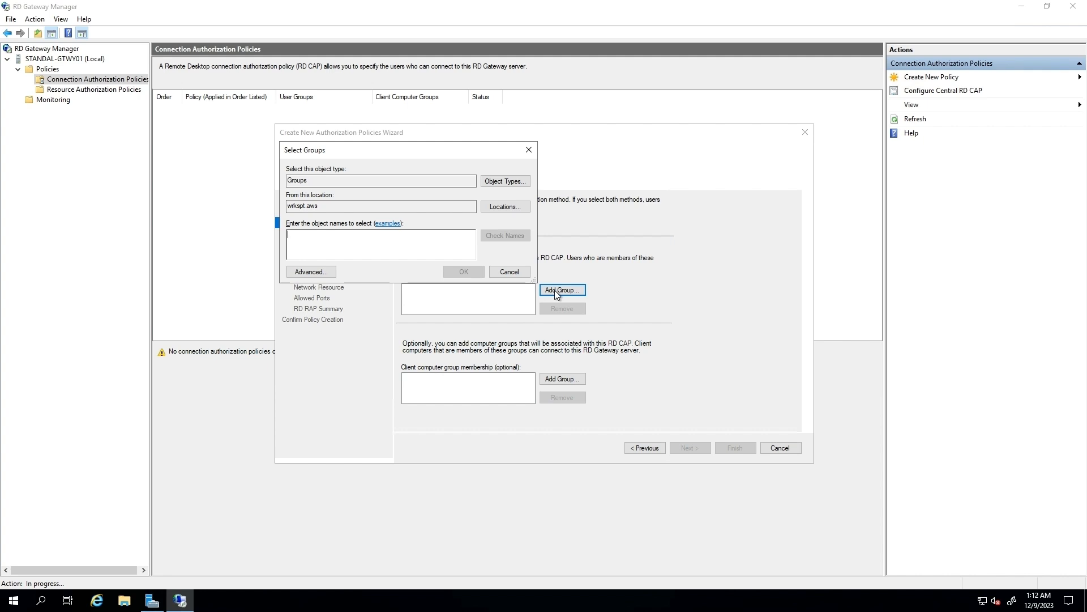
type("domain users")
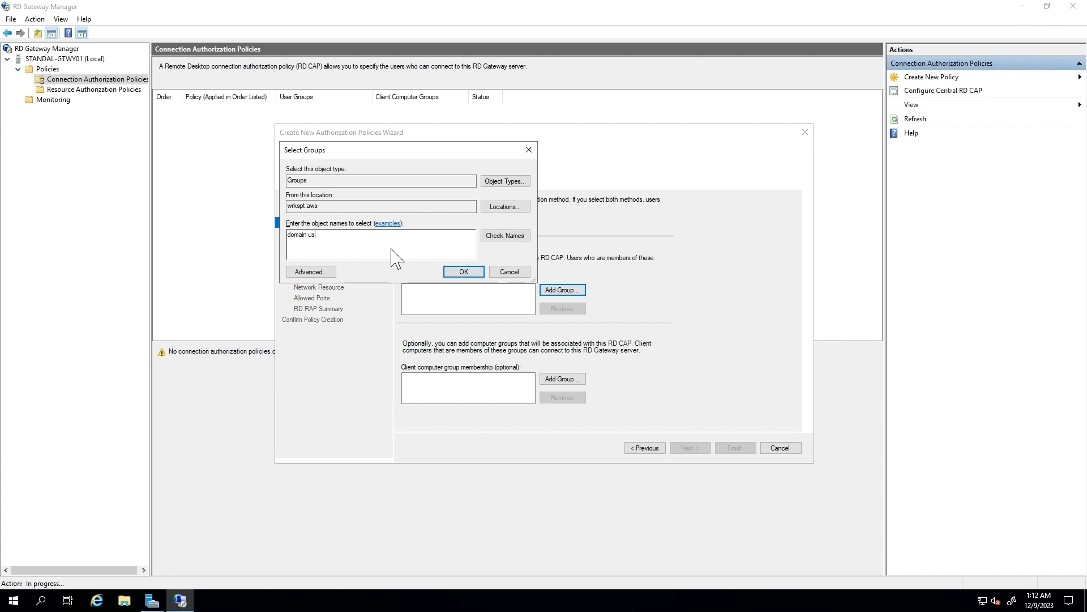
key("Return")
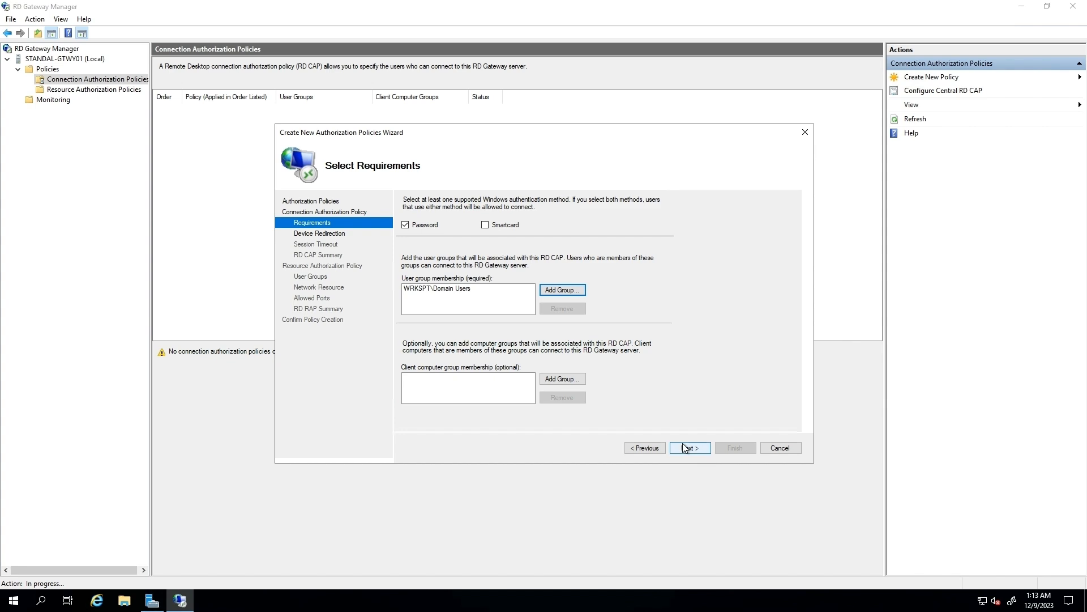
left_click(685, 447)
left_click(683, 448)
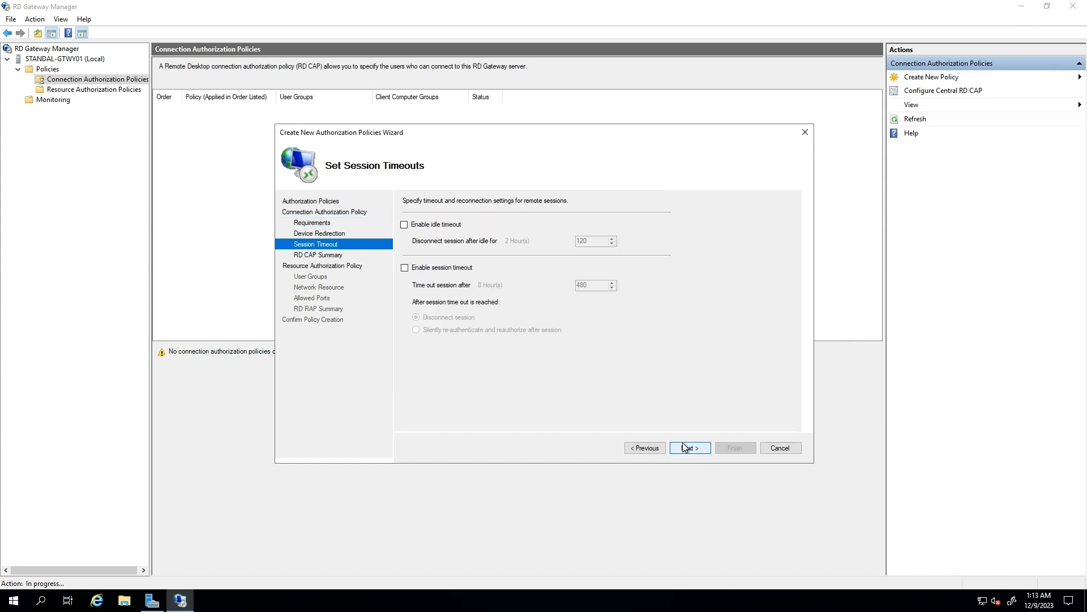
left_click(683, 447)
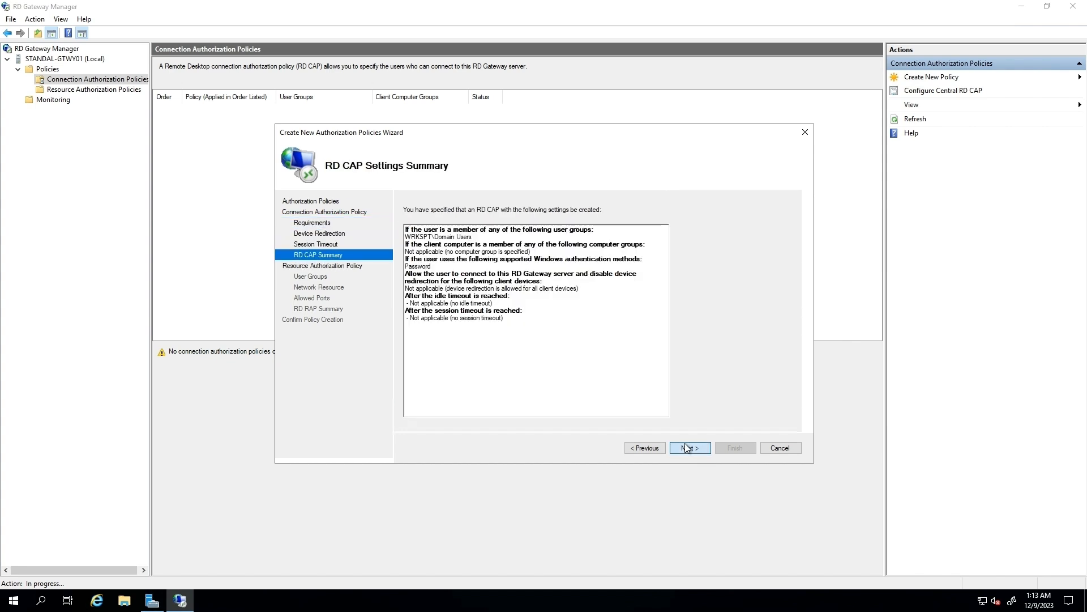
left_click(685, 445)
Create resource policy defaultRAP for Domain Users allowing any network computer on port 3389.
type("de")
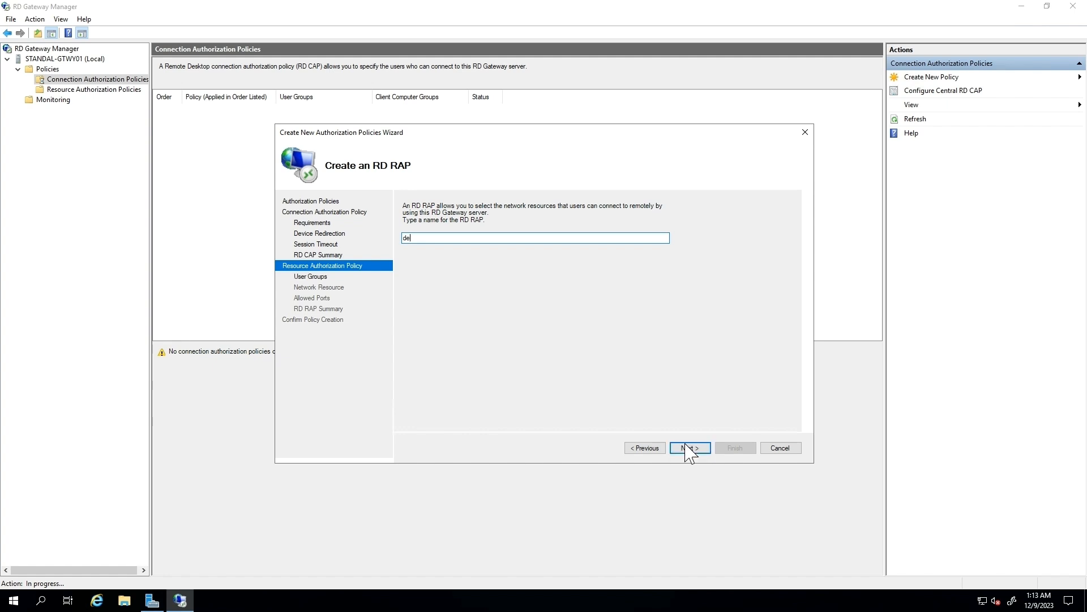
type("faultRAP")
left_click(690, 448)
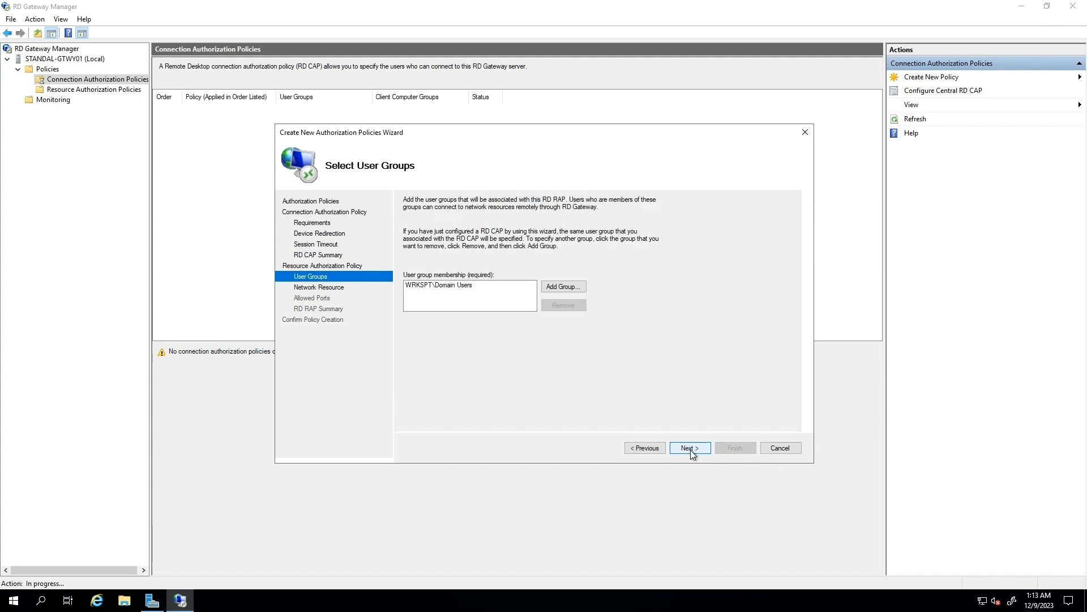
left_click(690, 448)
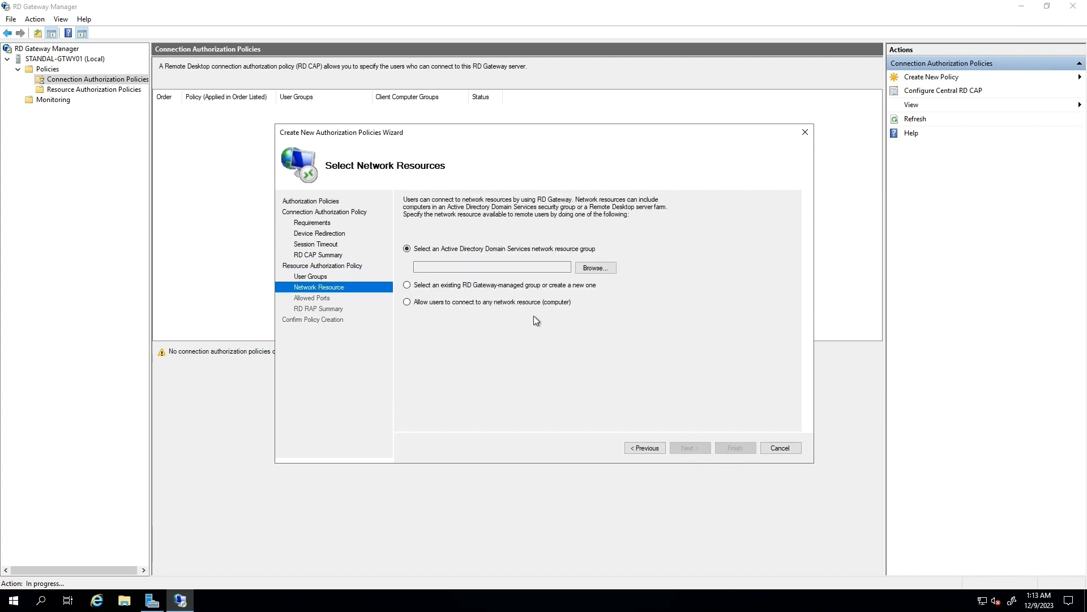
left_click(505, 303)
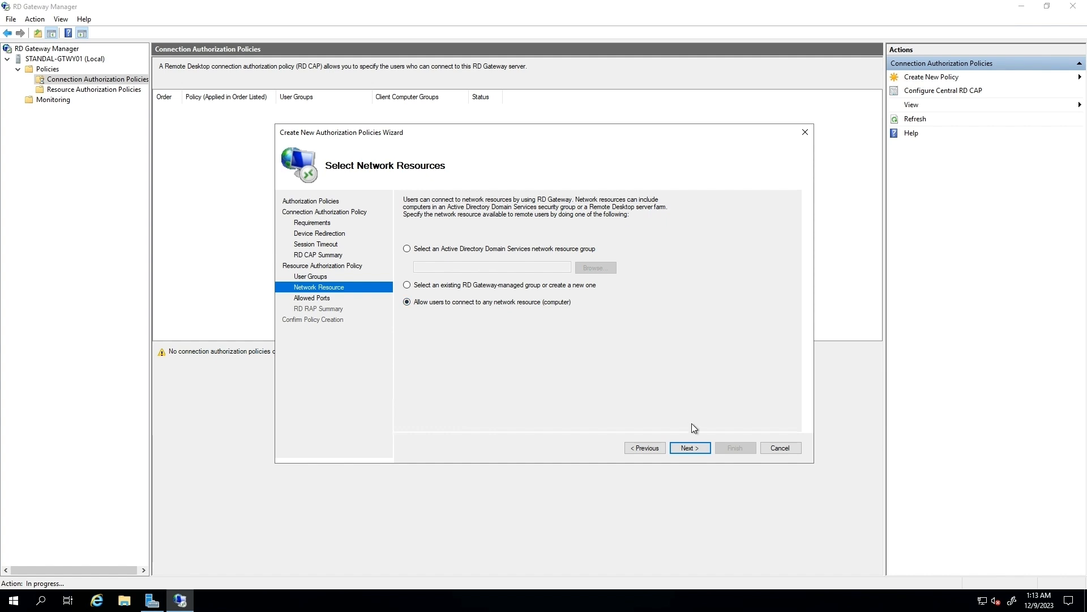
left_click(687, 449)
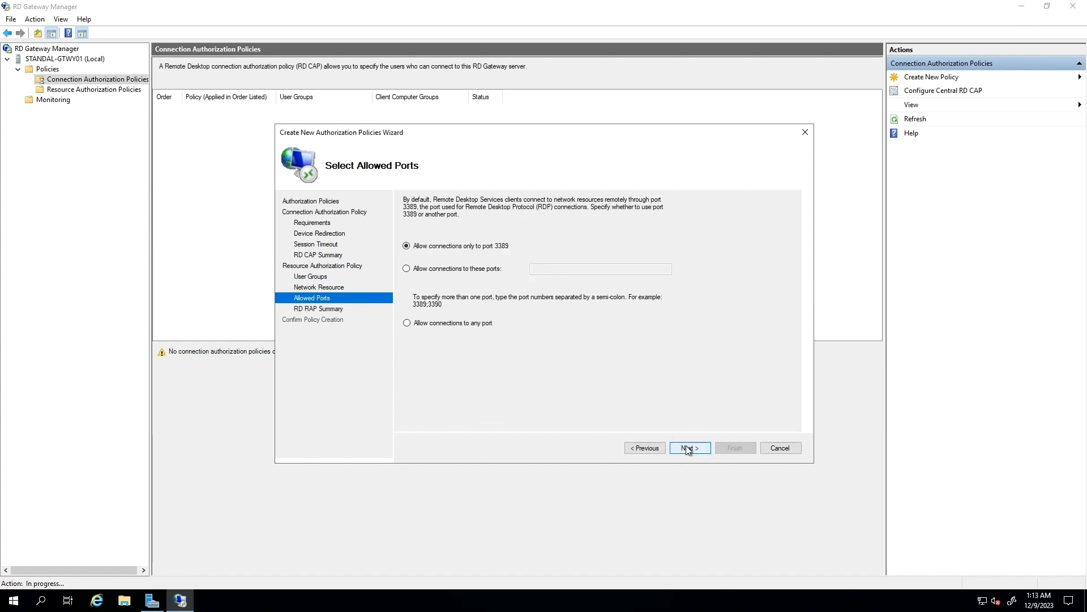
left_click(688, 449)
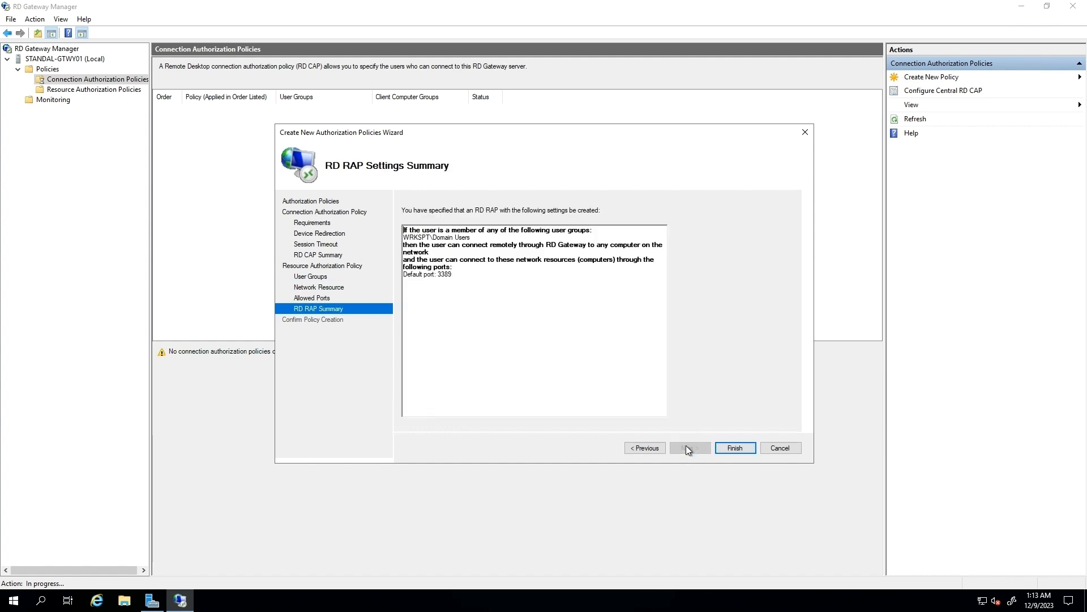
left_click(735, 447)
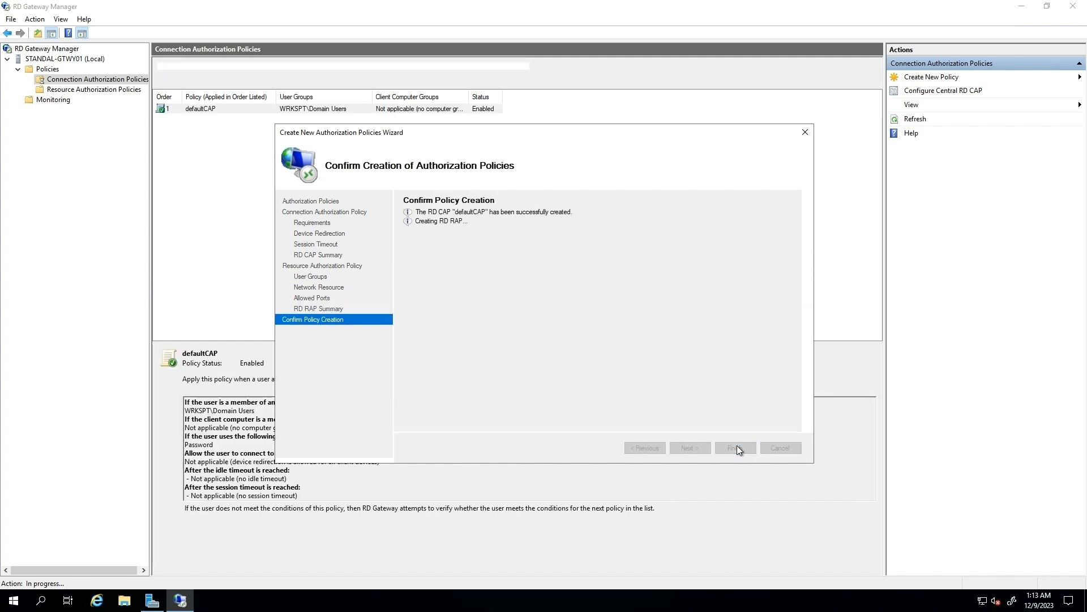
left_click(737, 447)
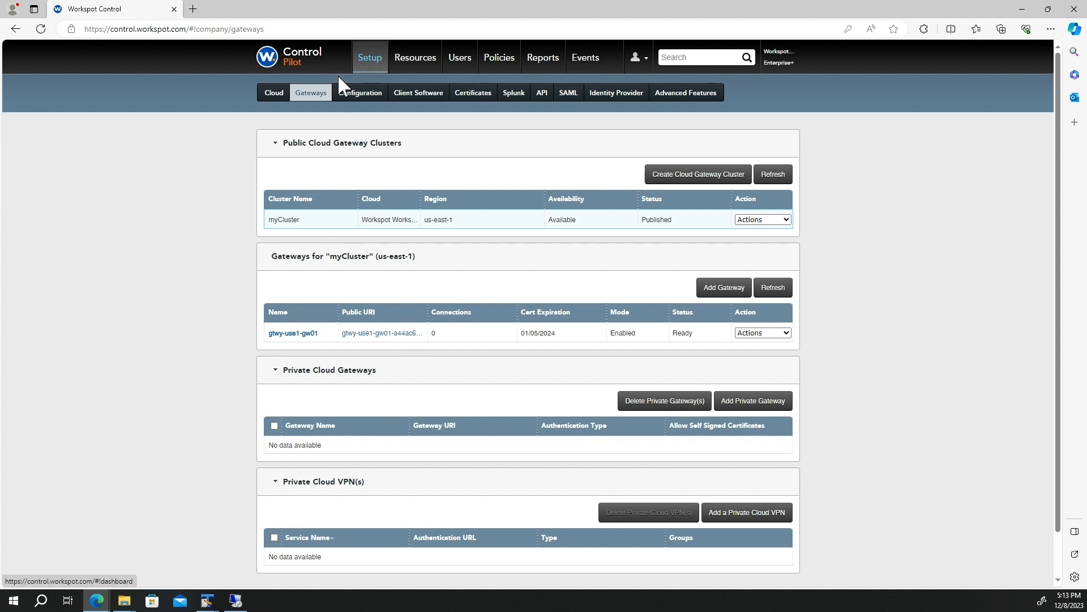
Add private gateway MyStandaloneGateway at mygateway.daas20.net with Active Directory authentication and save it.
left_click(759, 402)
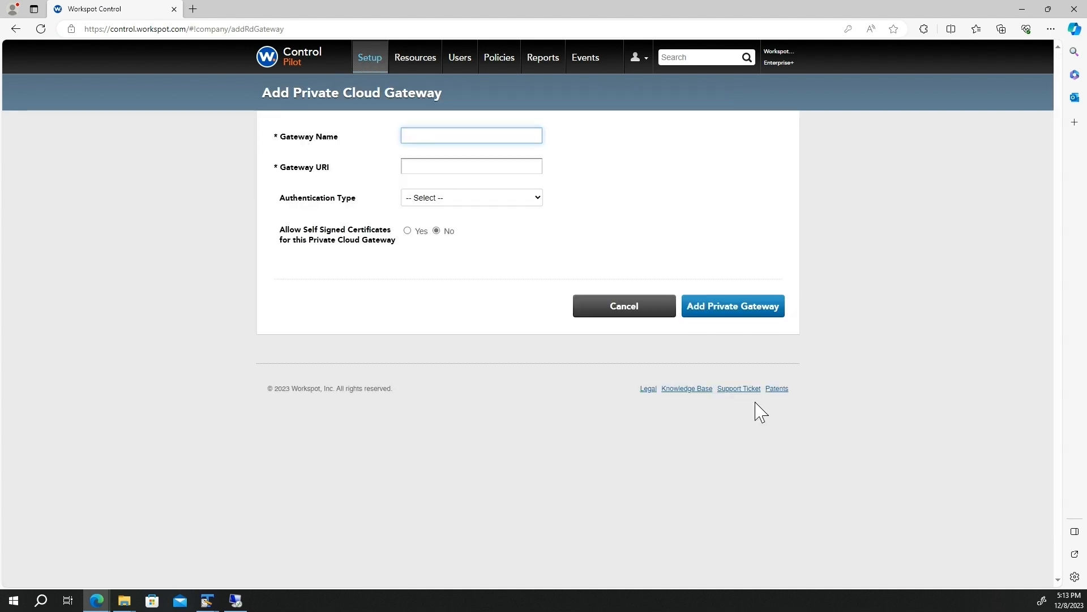
type("MyStandaloneGateway")
left_click(442, 165)
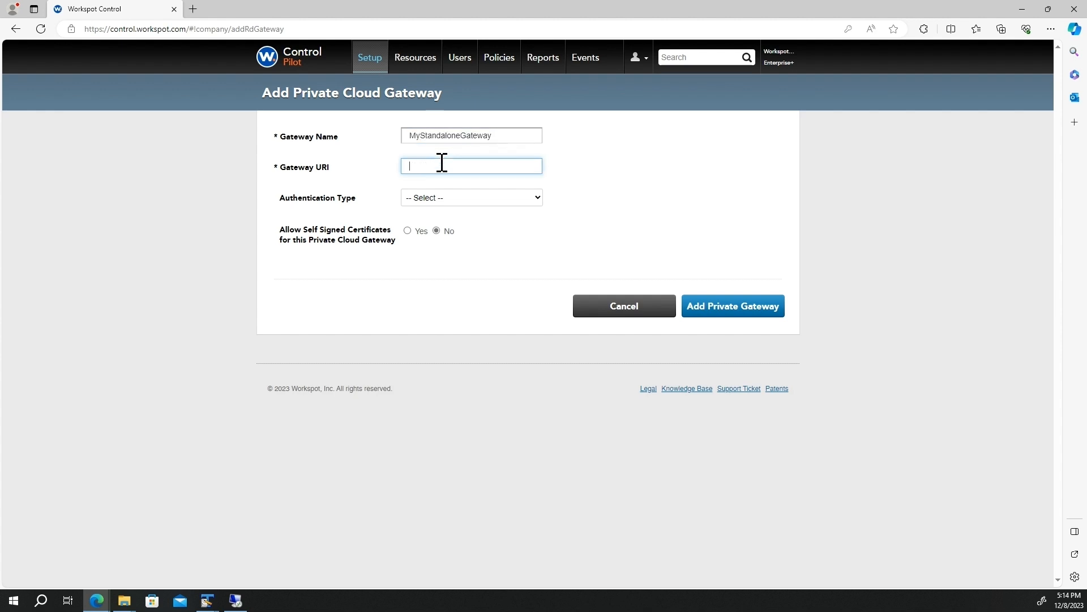
type("mygateway.daas20.net")
left_click(482, 202)
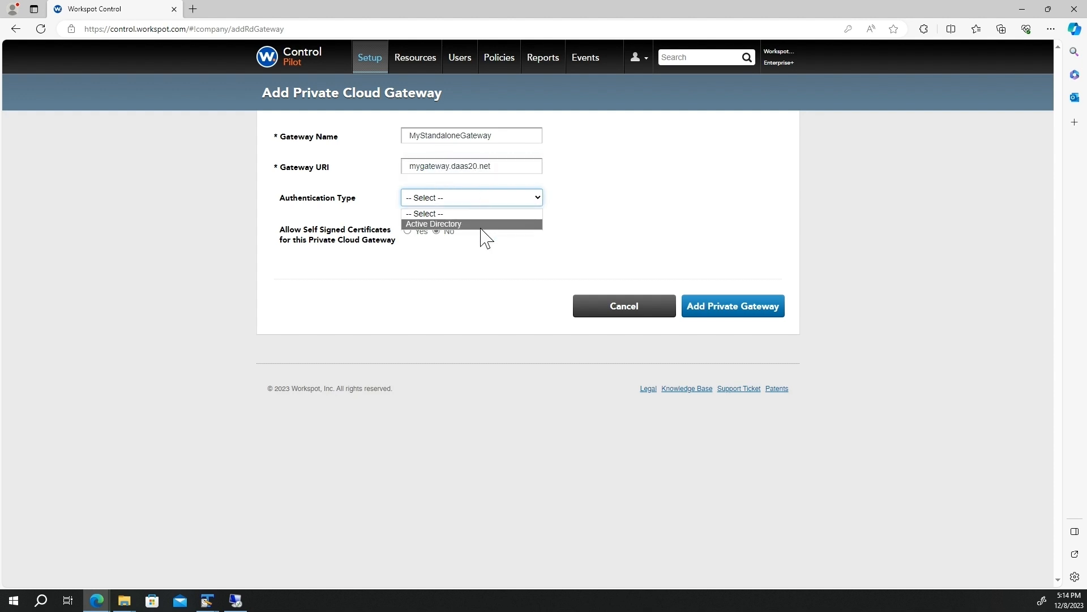
left_click(483, 225)
left_click(734, 309)
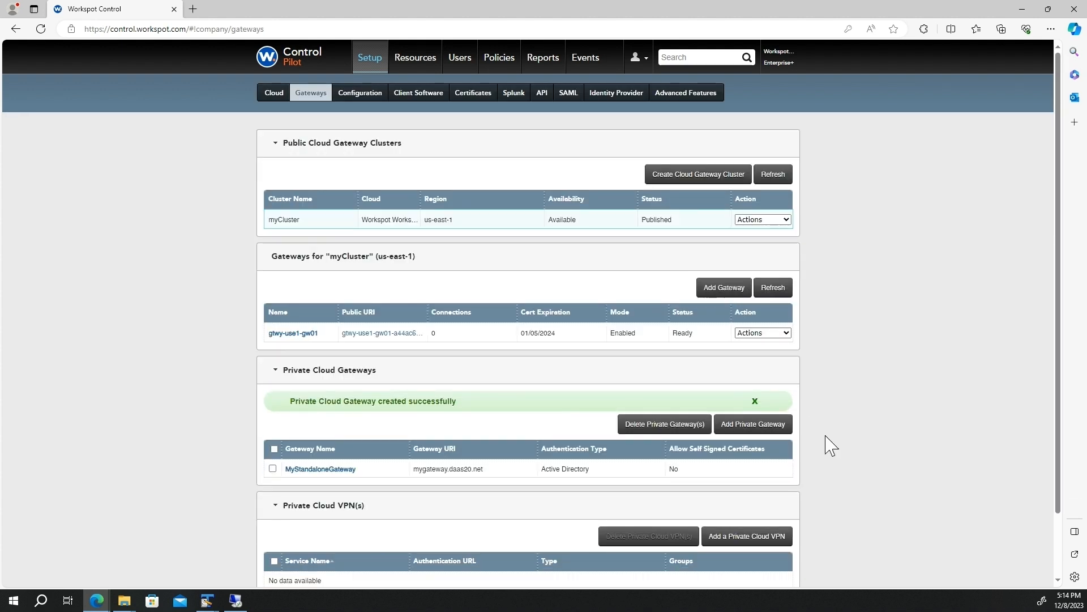
scroll(822, 437, "down", 2)
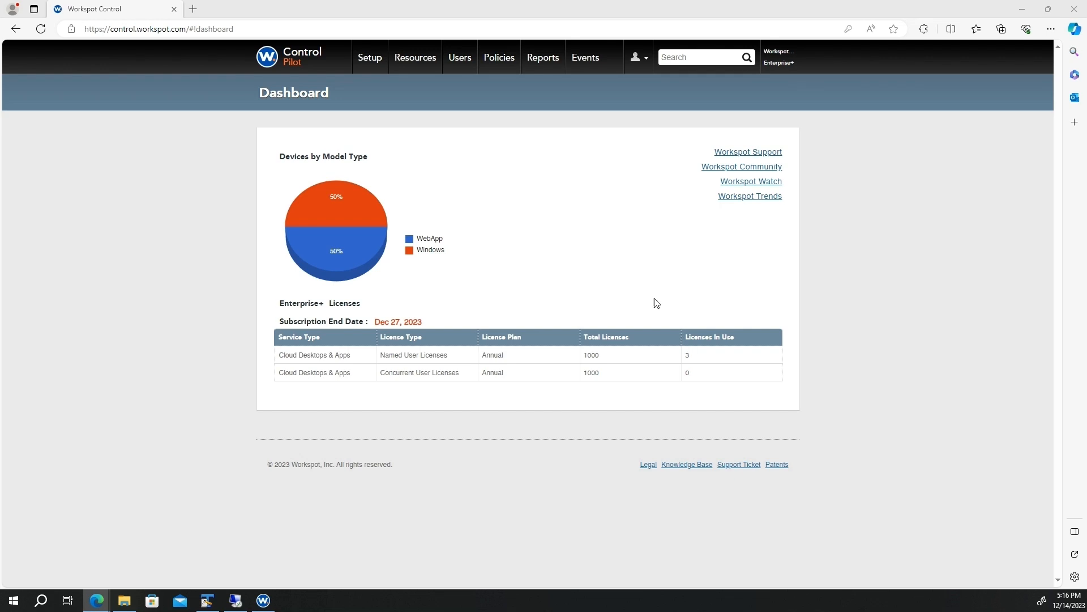
Create and save a new private cloud named Datacenter.
left_click(365, 58)
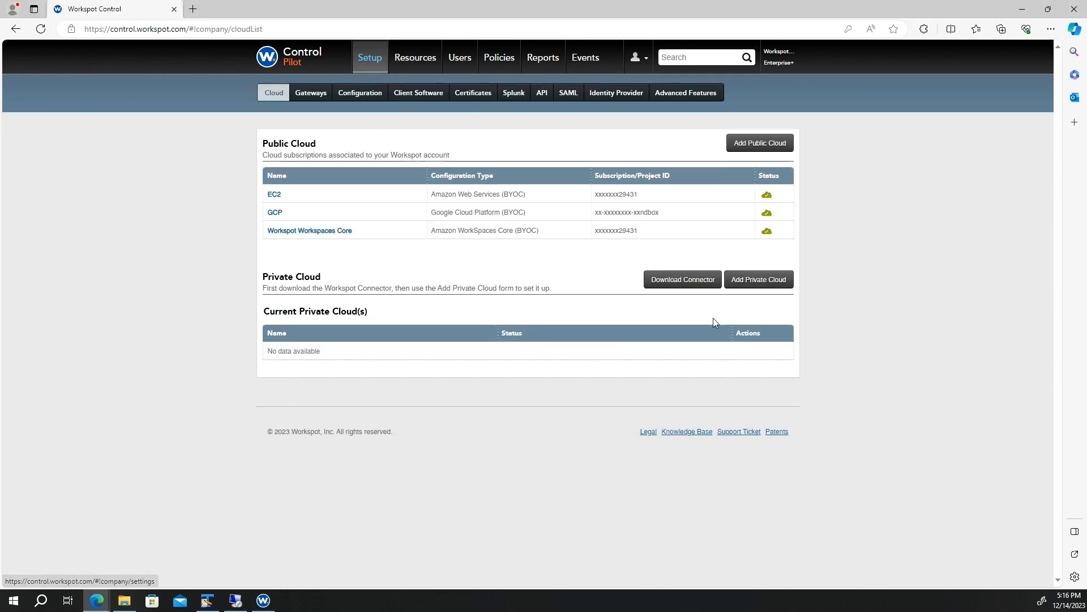
left_click(747, 280)
left_click(538, 231)
type("Datacenter")
left_click(662, 299)
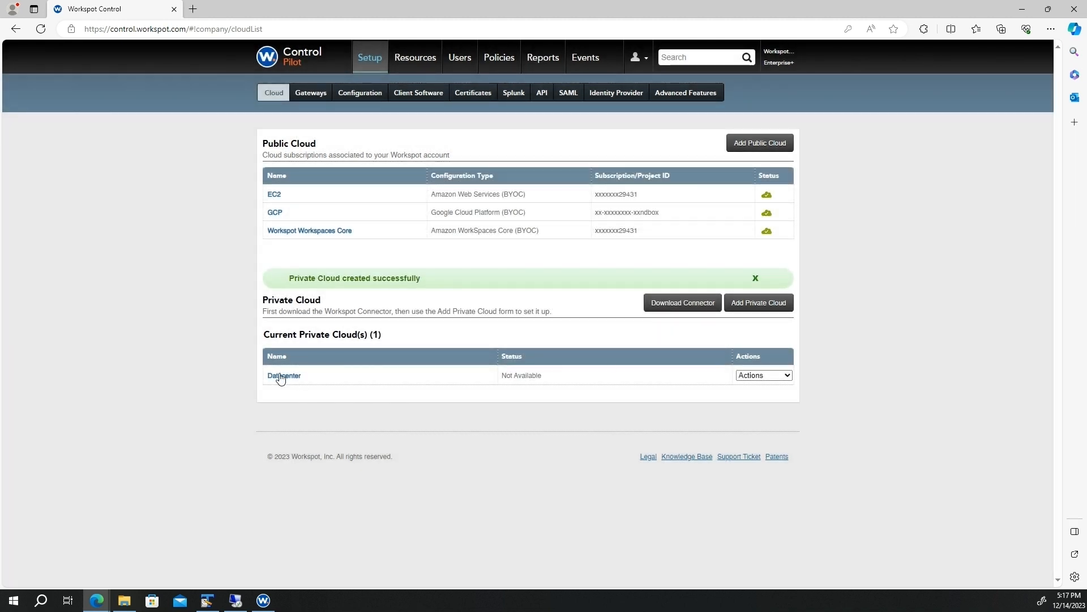
Add a connector to the Datacenter cloud and copy its integration key.
left_click(285, 376)
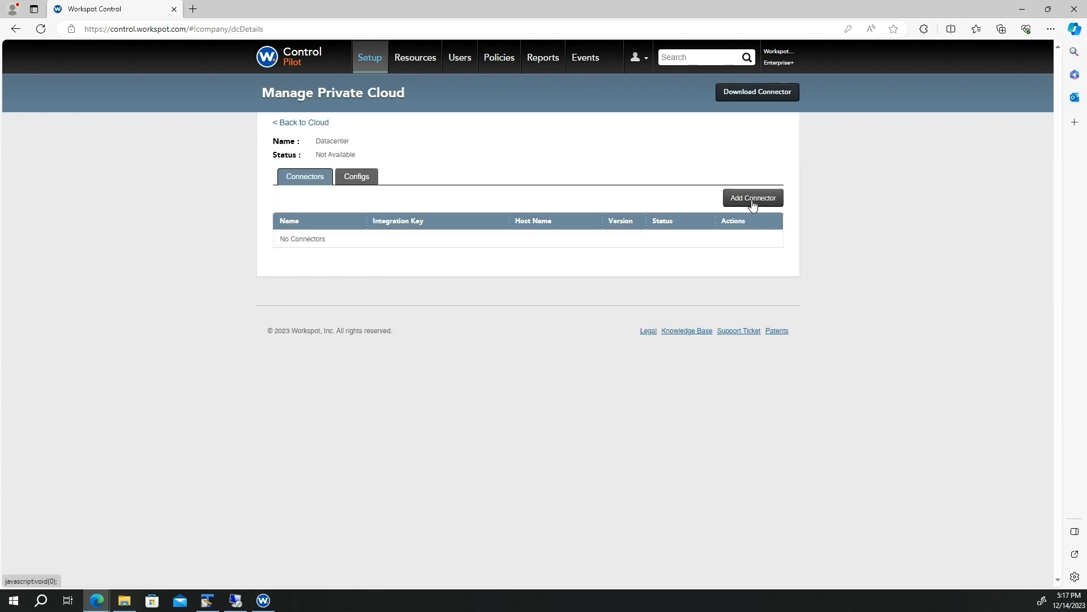
left_click(752, 200)
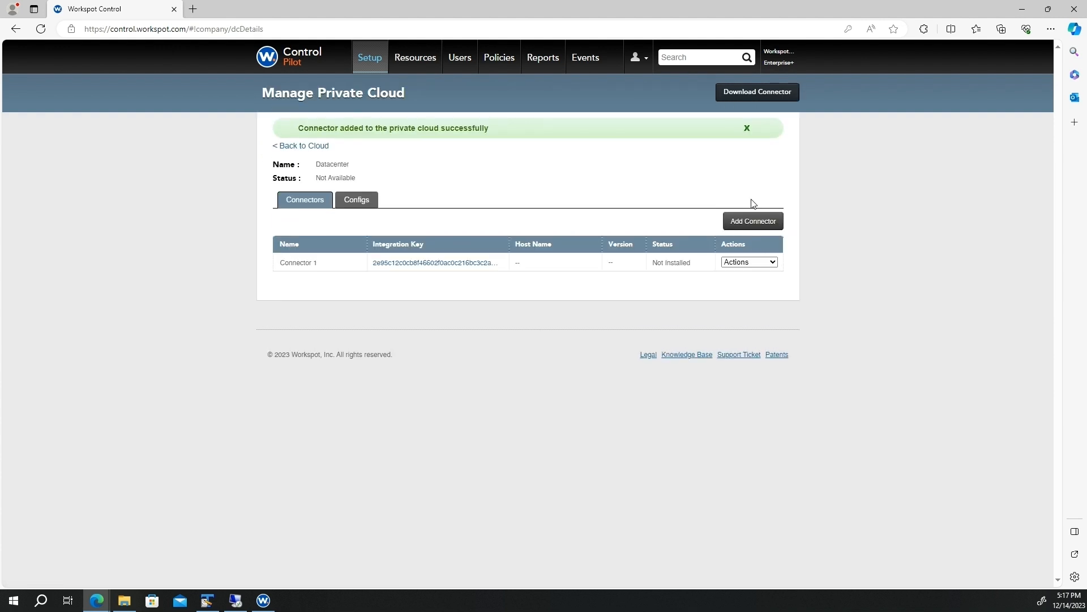
left_click(447, 269)
right_click(377, 233)
left_click(399, 241)
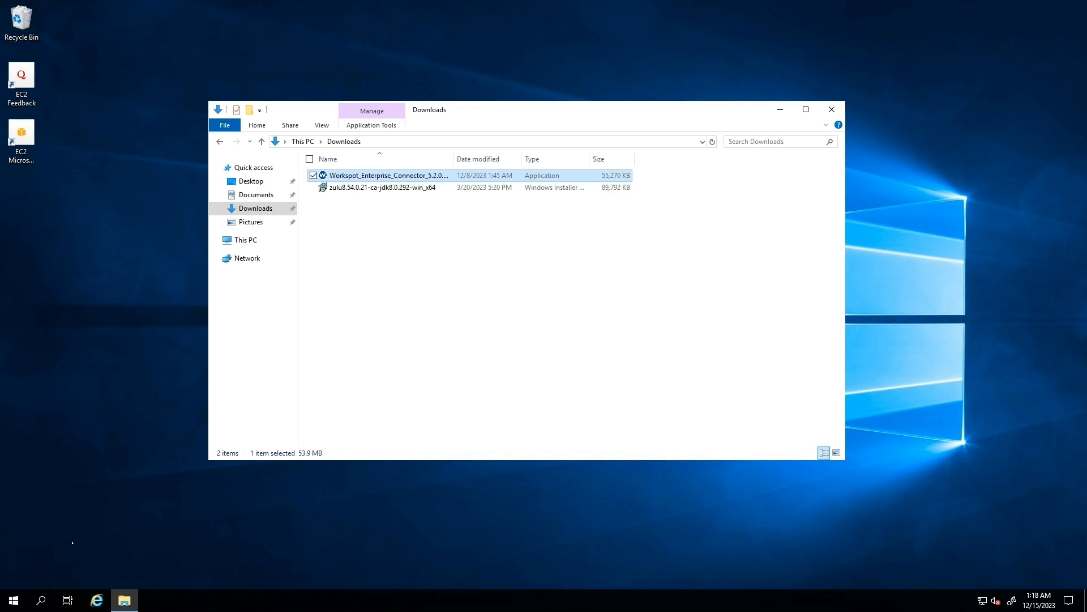
Open the local Administrators group properties under Local Users and Groups in Computer Management.
right_click(12, 600)
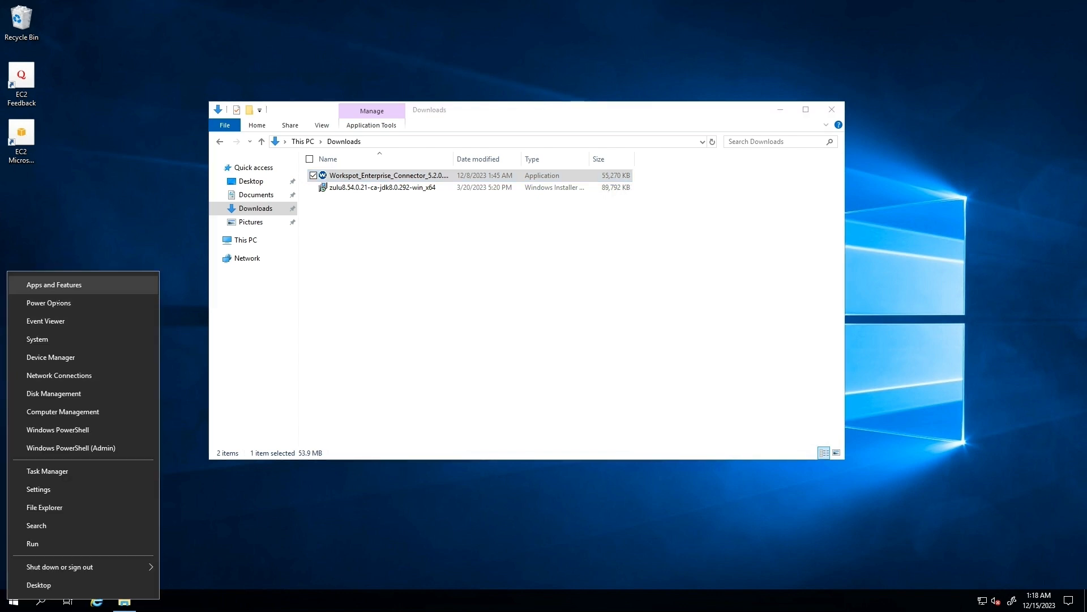
left_click(80, 412)
left_click(29, 114)
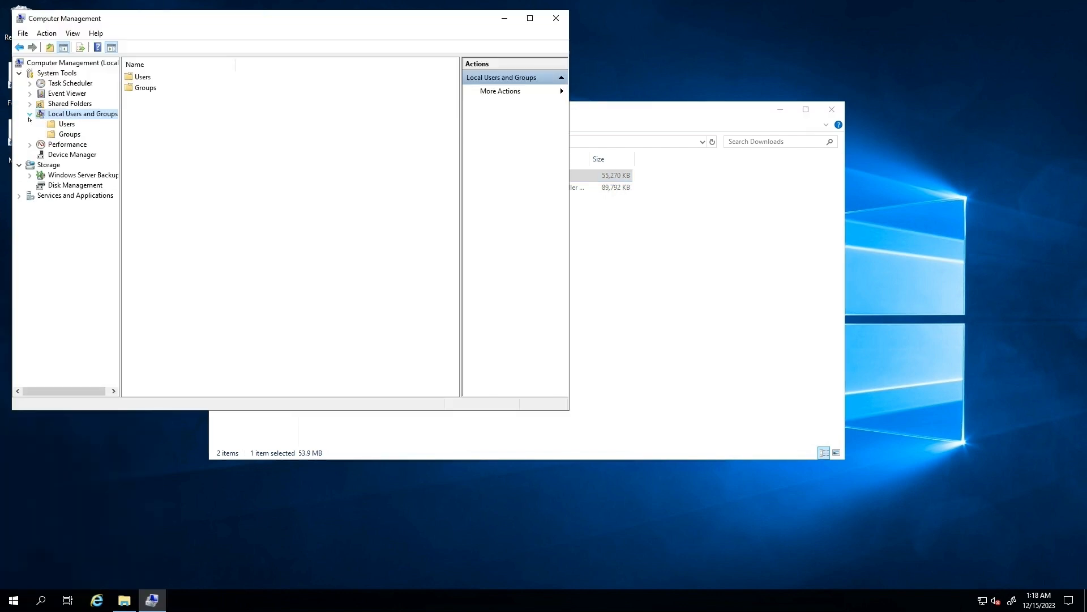
left_click(60, 137)
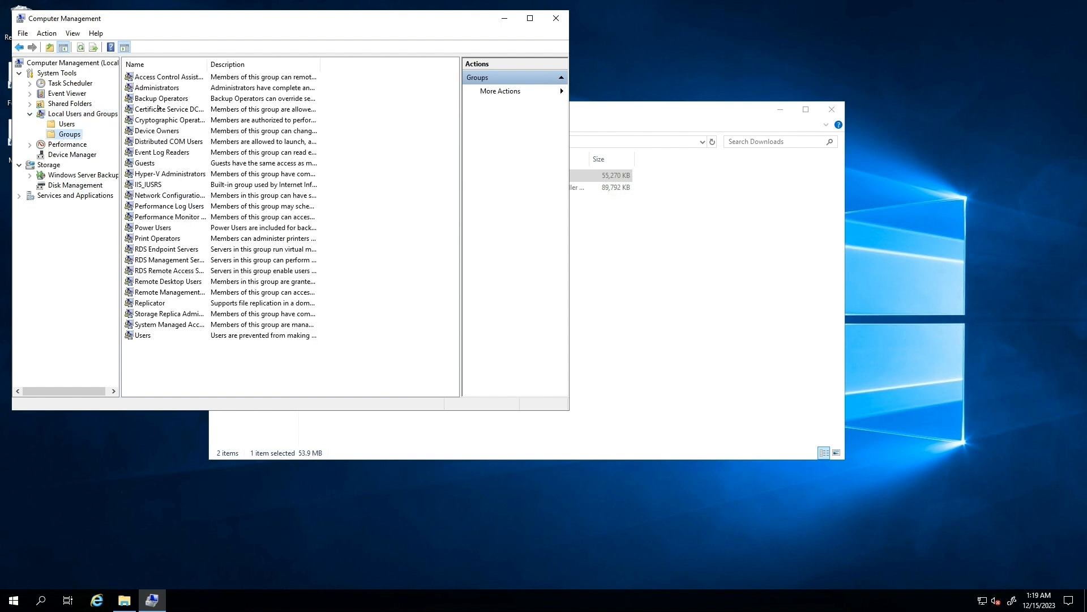
double_click(157, 89)
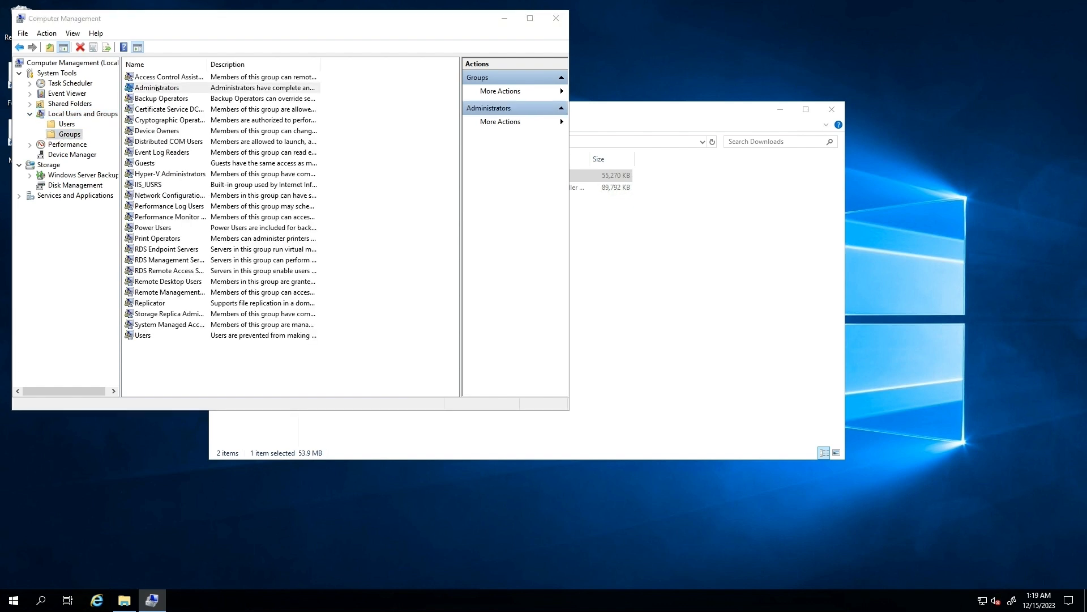
Add the wrkspt.aws domain user to Administrators, apply the change, and close Computer Management.
left_click(211, 303)
type("charlie")
key("Return")
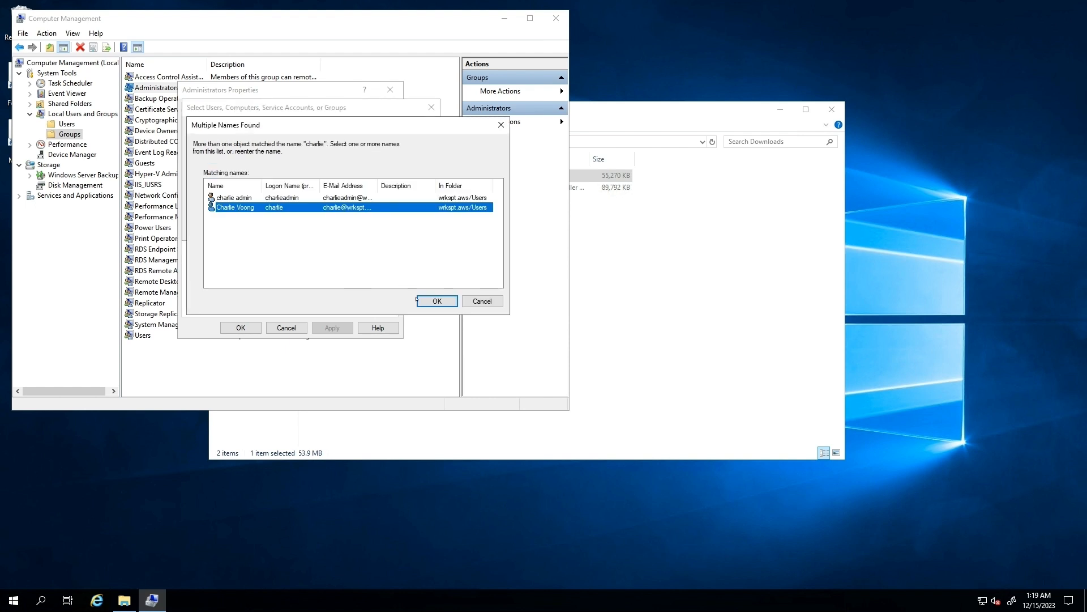
left_click(437, 300)
key("Return")
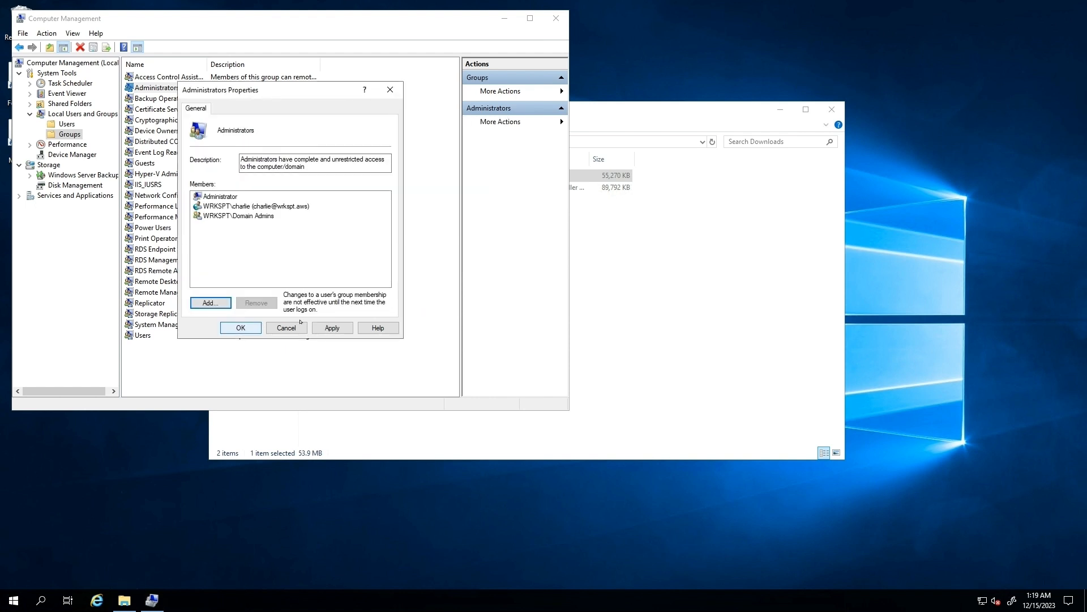
left_click(332, 328)
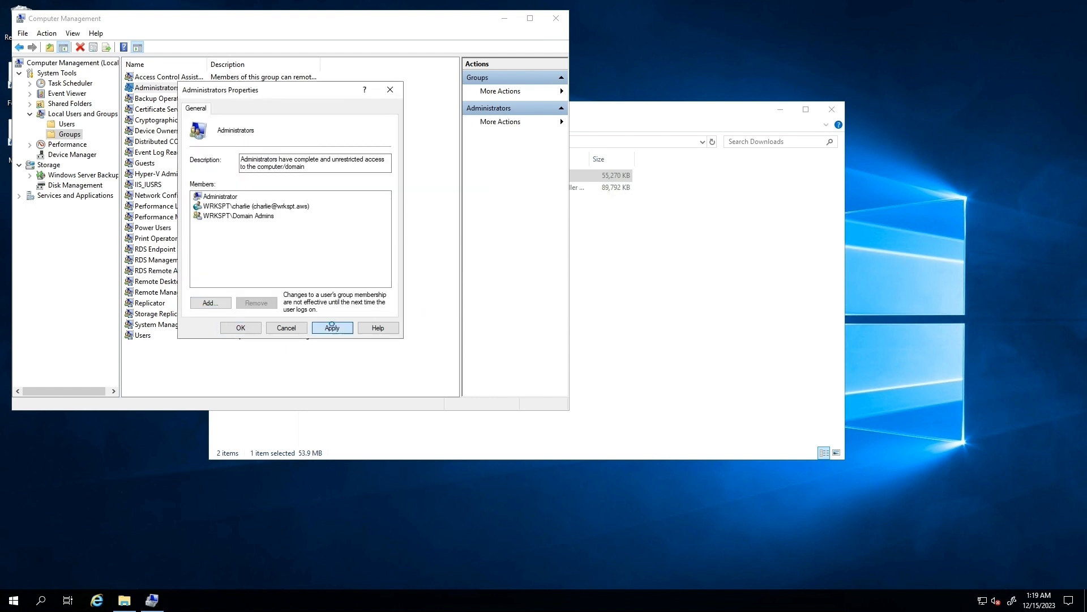
left_click(244, 327)
left_click(553, 17)
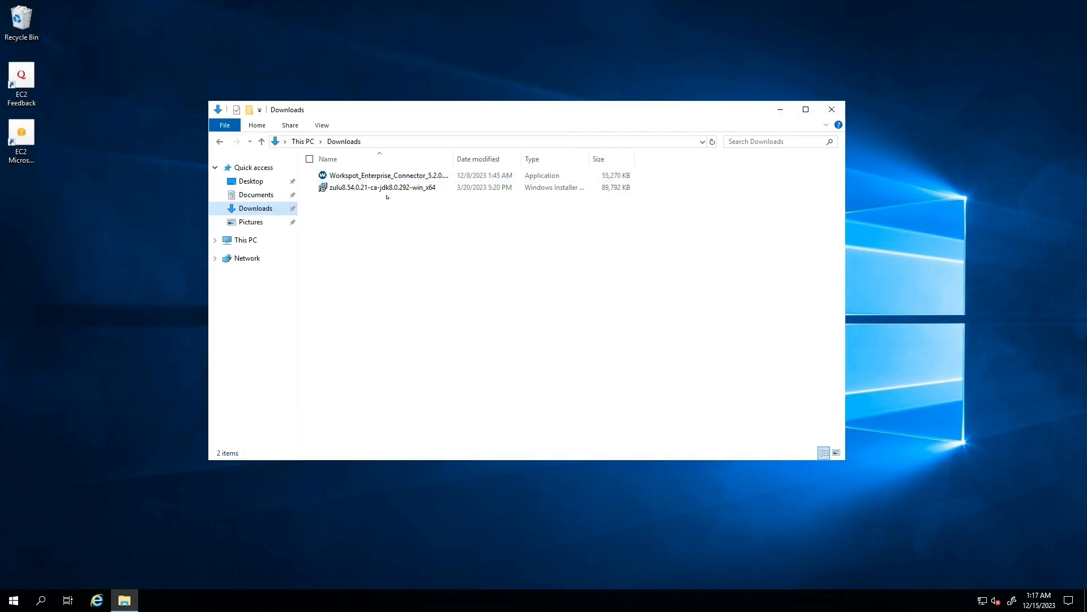
Install Zulu JDK 8.54.0.21 (8u292) 64-bit with default features and location, approving the UAC prompt.
double_click(389, 188)
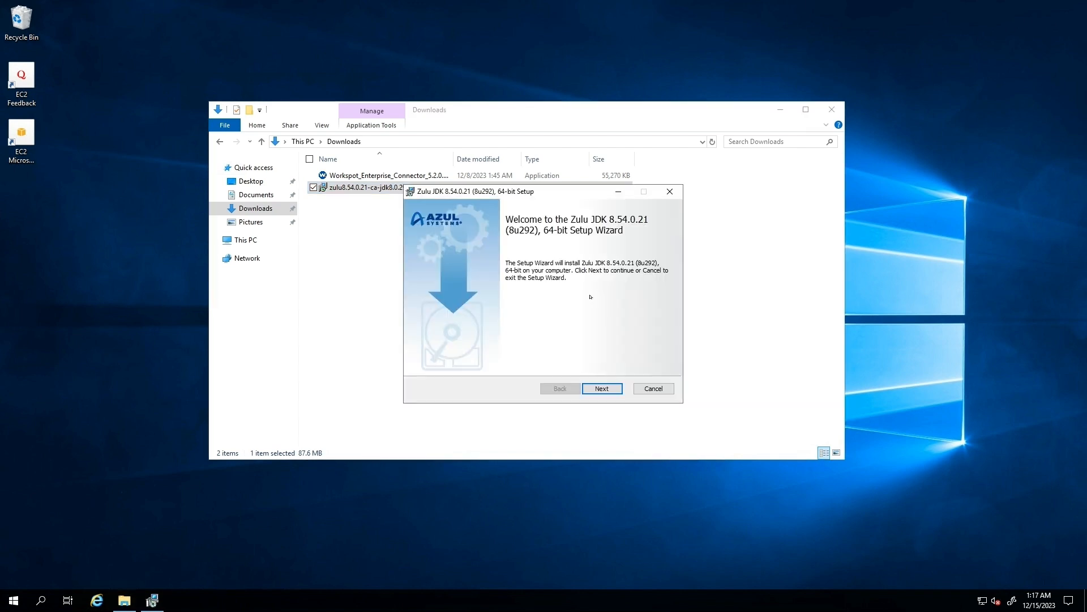
left_click(602, 388)
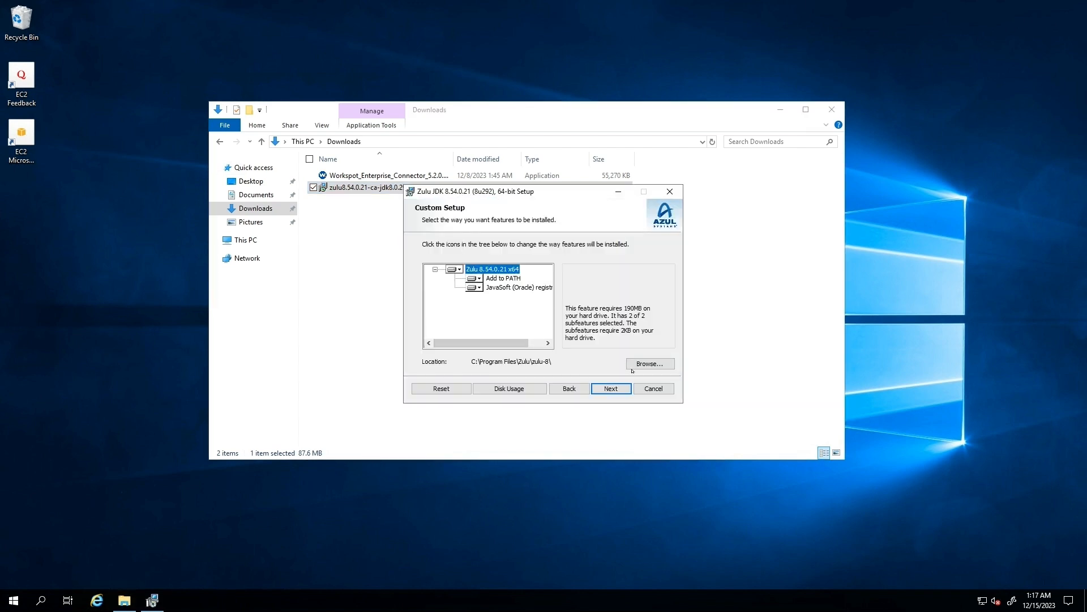
left_click(612, 389)
left_click(615, 388)
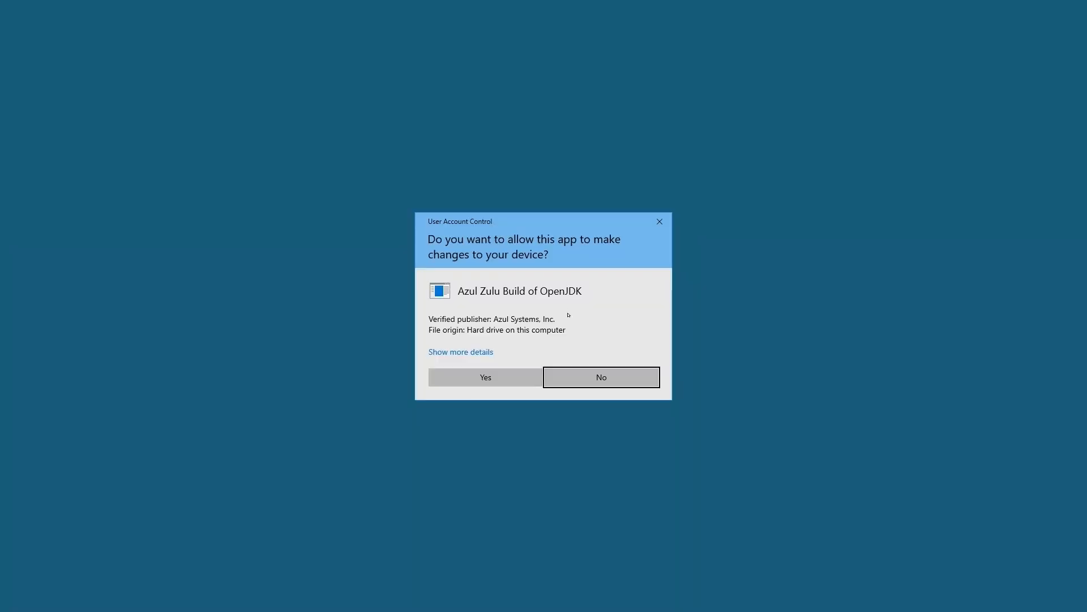
left_click(525, 375)
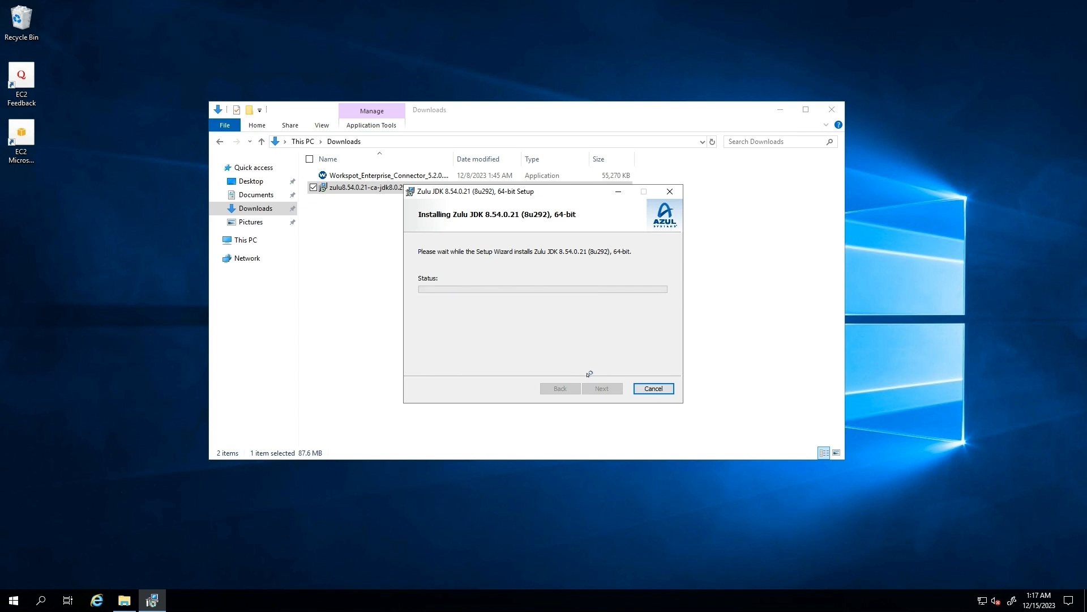
left_click(601, 388)
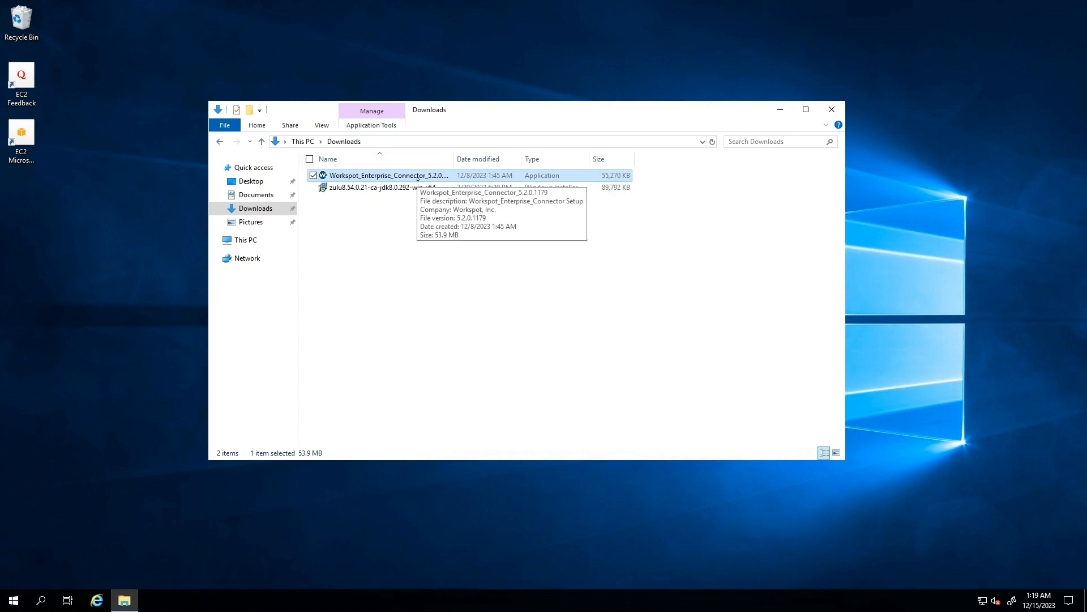
Launch Workspot Enterprise Connector 5.2.0.1179 setup, approve UAC, accept the license, and start installation.
double_click(417, 177)
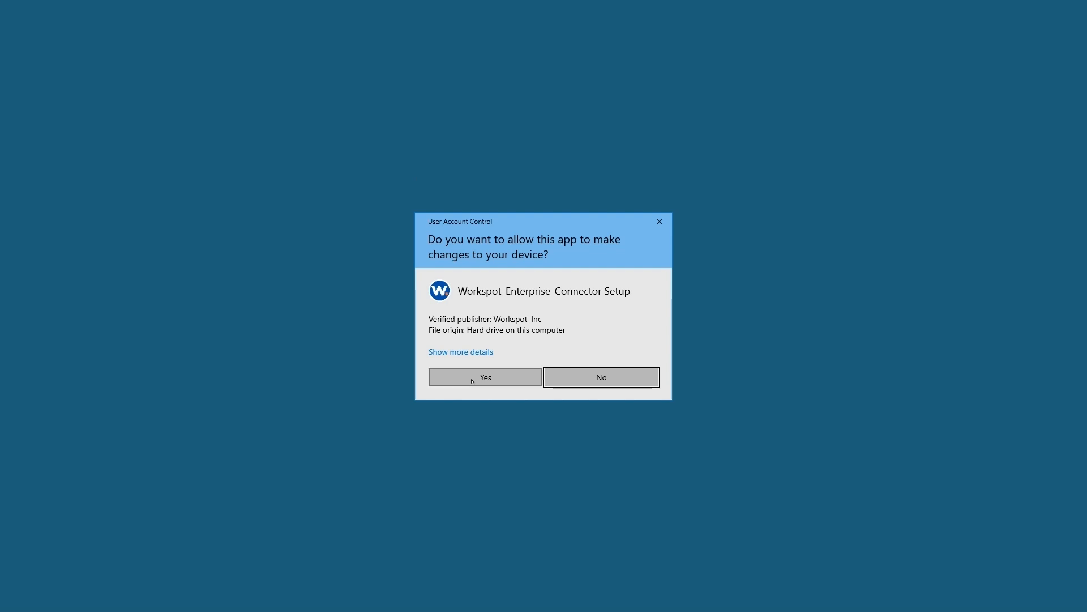
left_click(472, 381)
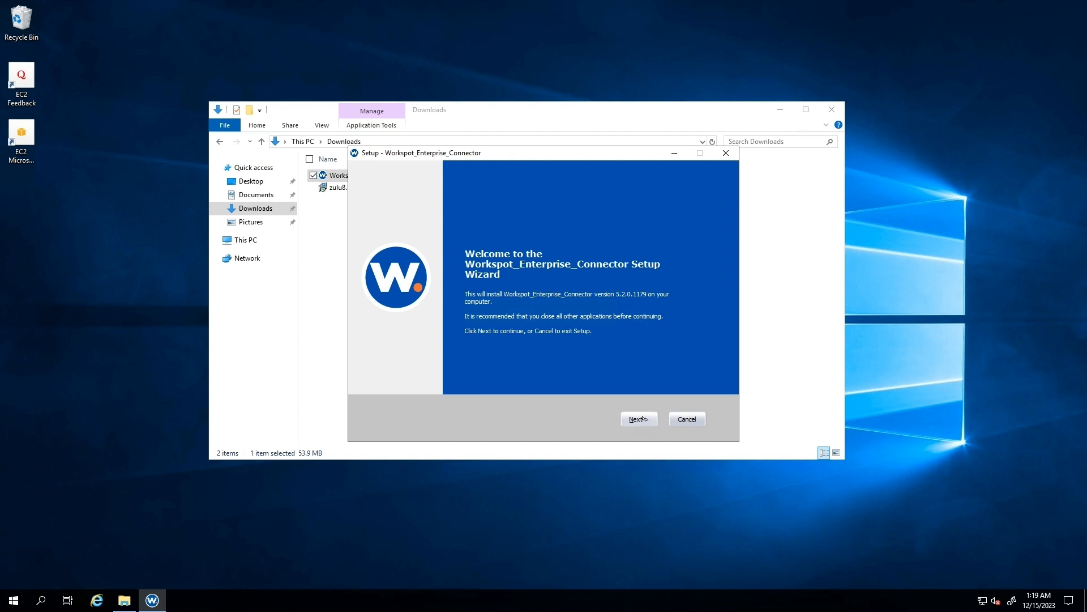
left_click(644, 419)
left_click(640, 418)
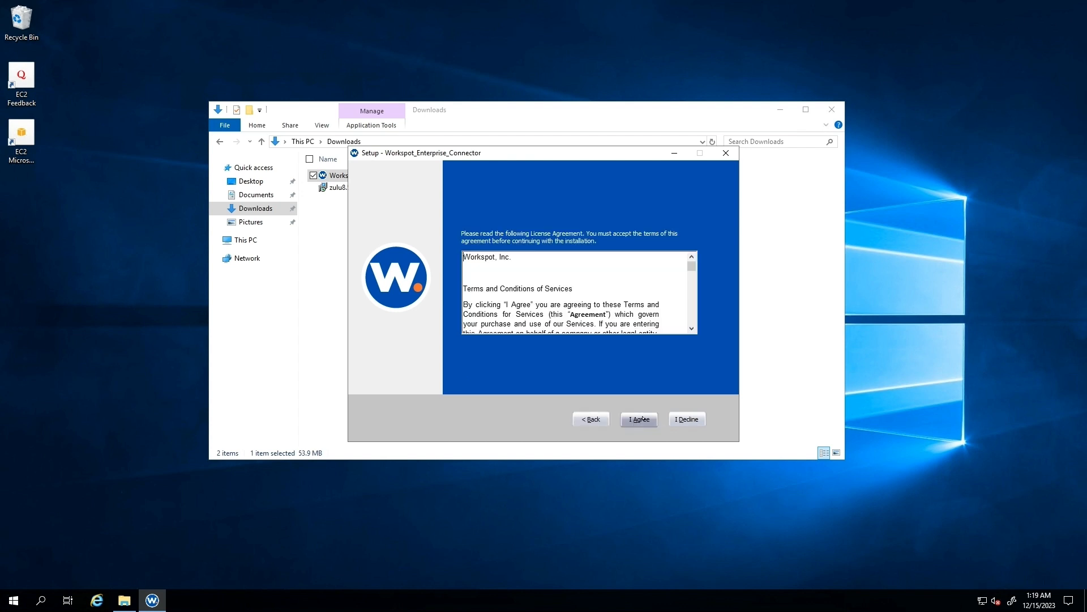
left_click(639, 422)
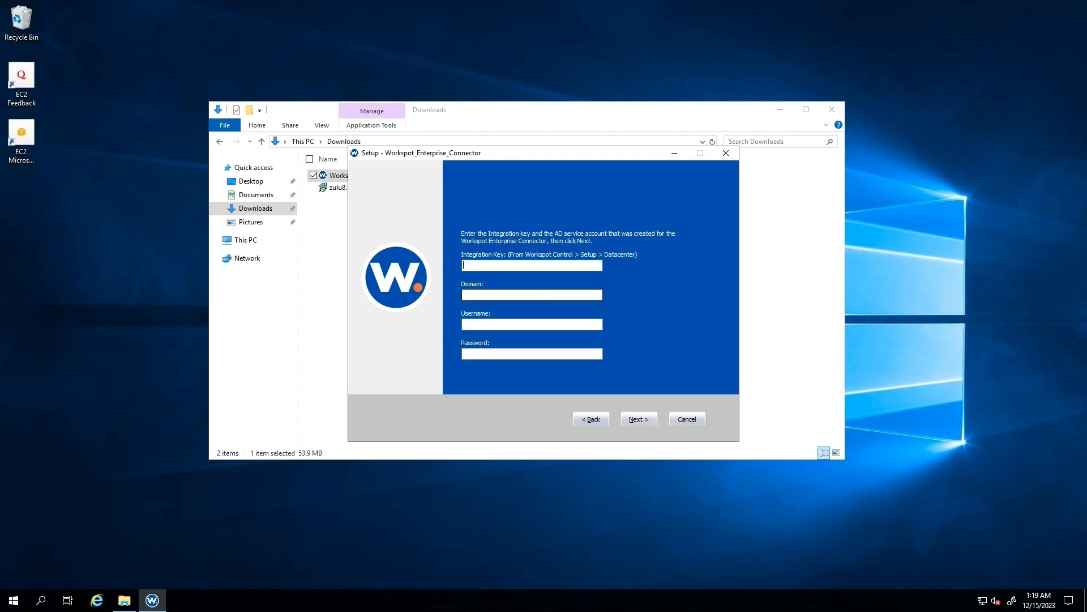
Paste the integration key, enter domain wrkspt.aws with the service account's username and password, then finish.
key("Tab")
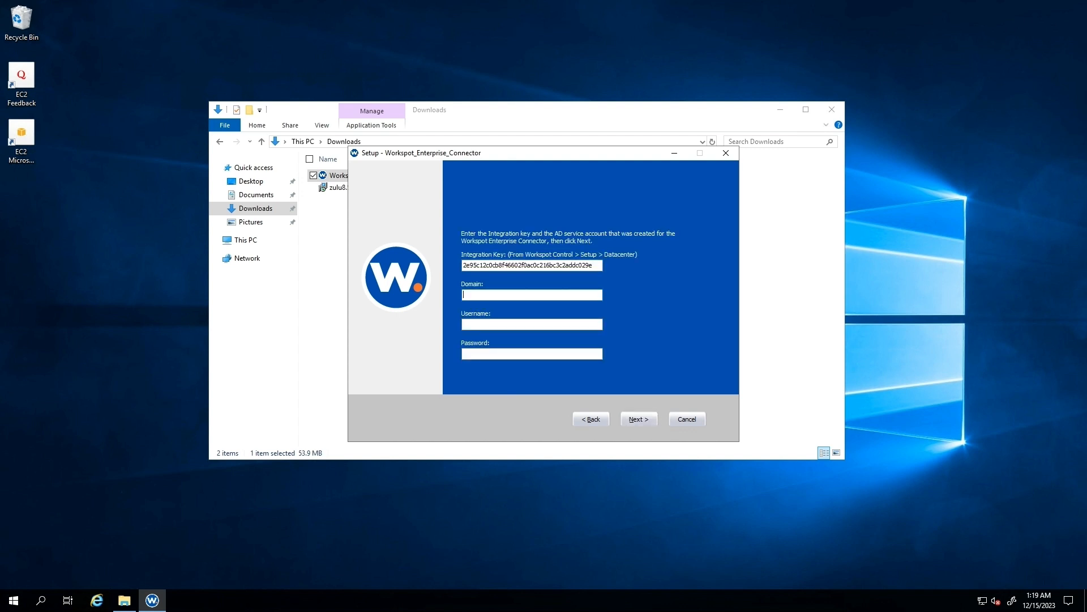
key("Tab")
key("Tab")
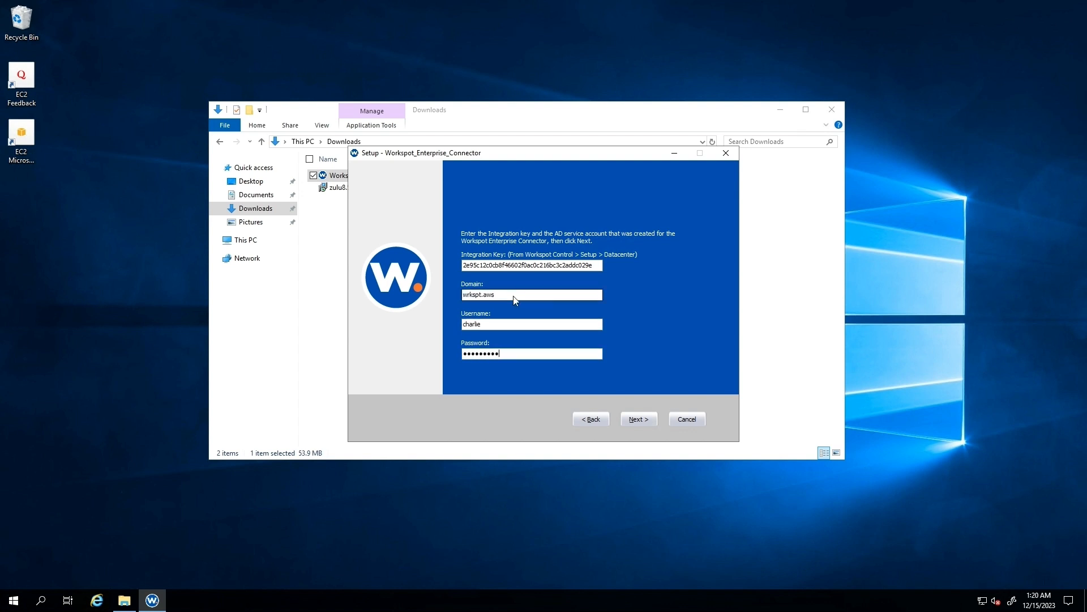
left_click(645, 418)
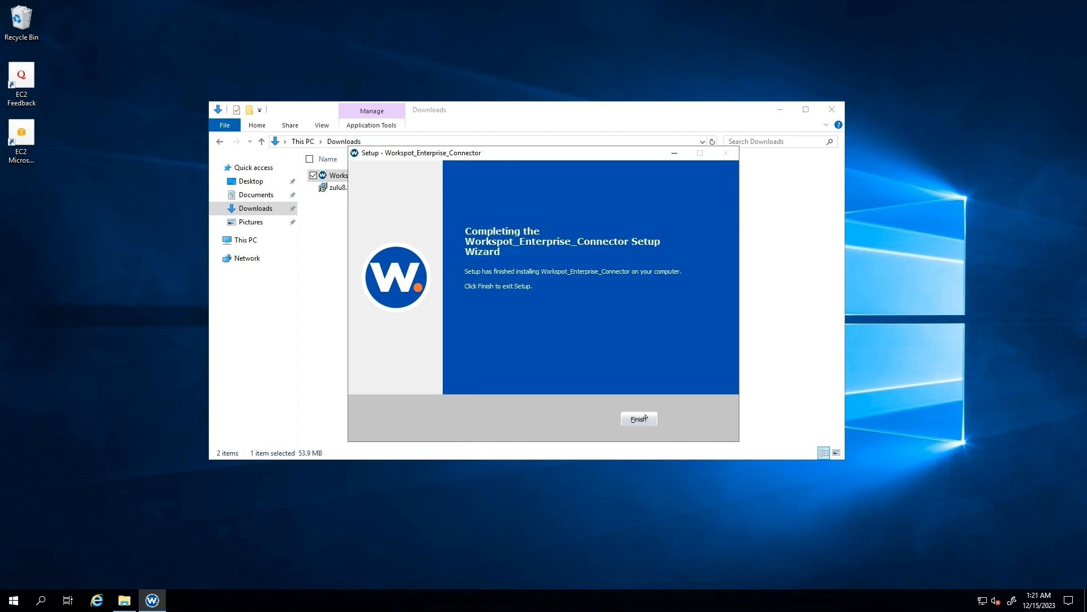
left_click(639, 420)
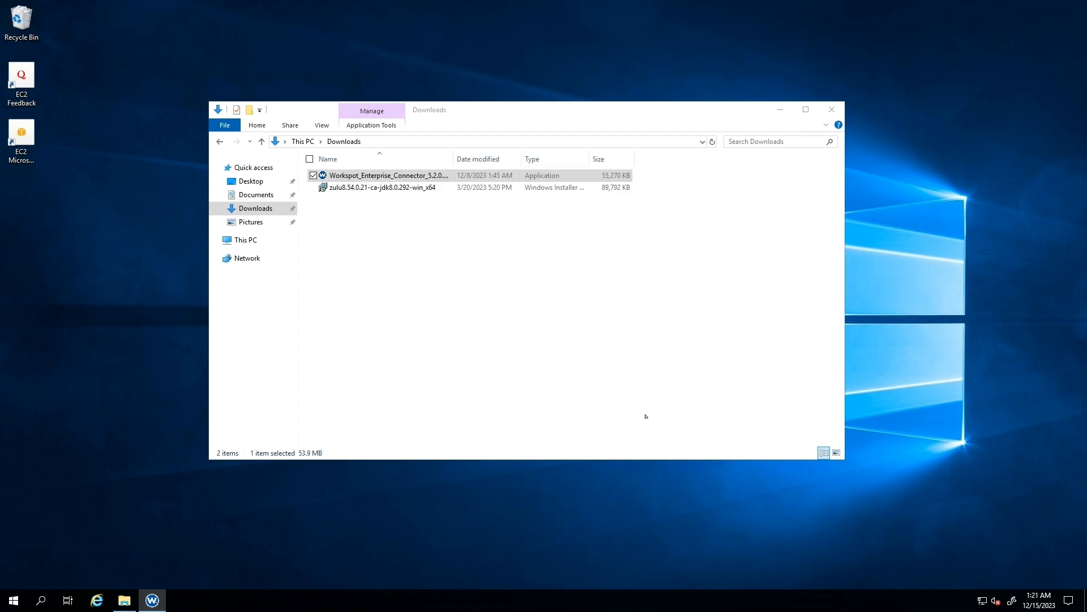
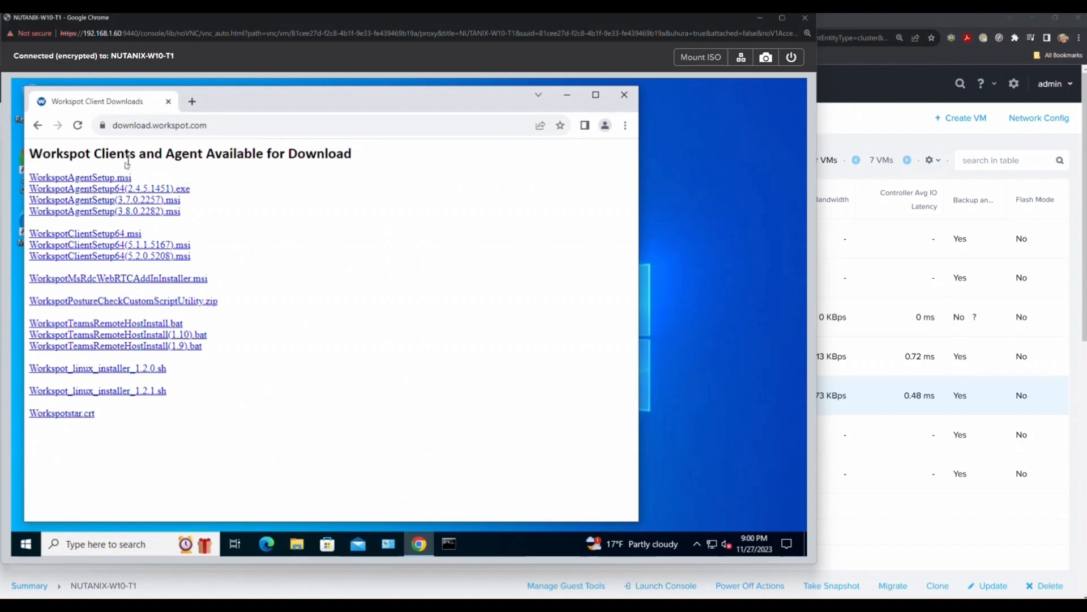
Download WorkspotAgentSetup.msi and run it from an administrator Command Prompt.
left_click(110, 181)
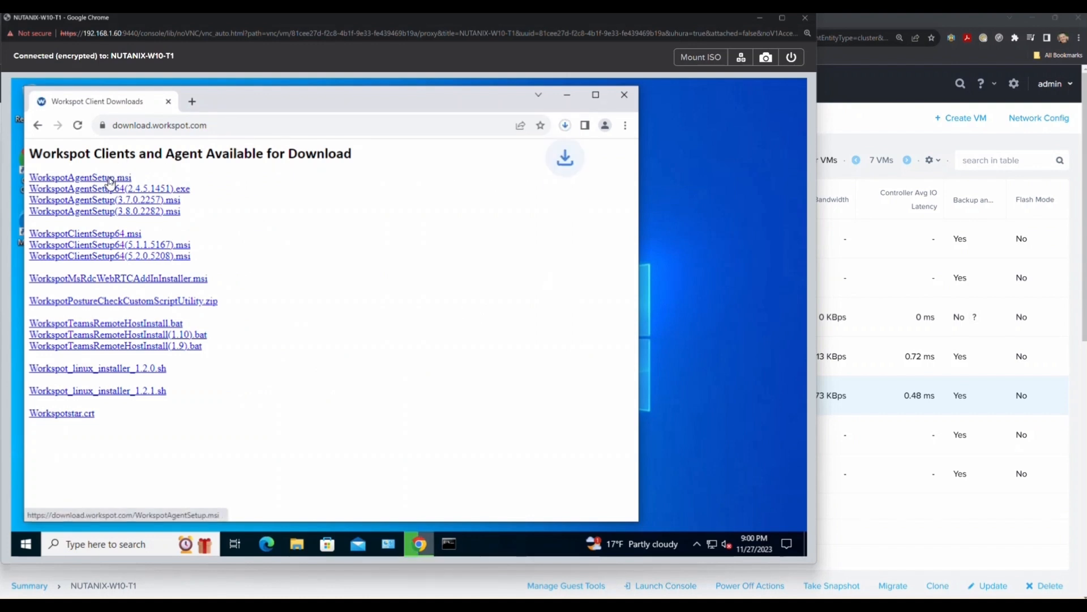
left_click(563, 129)
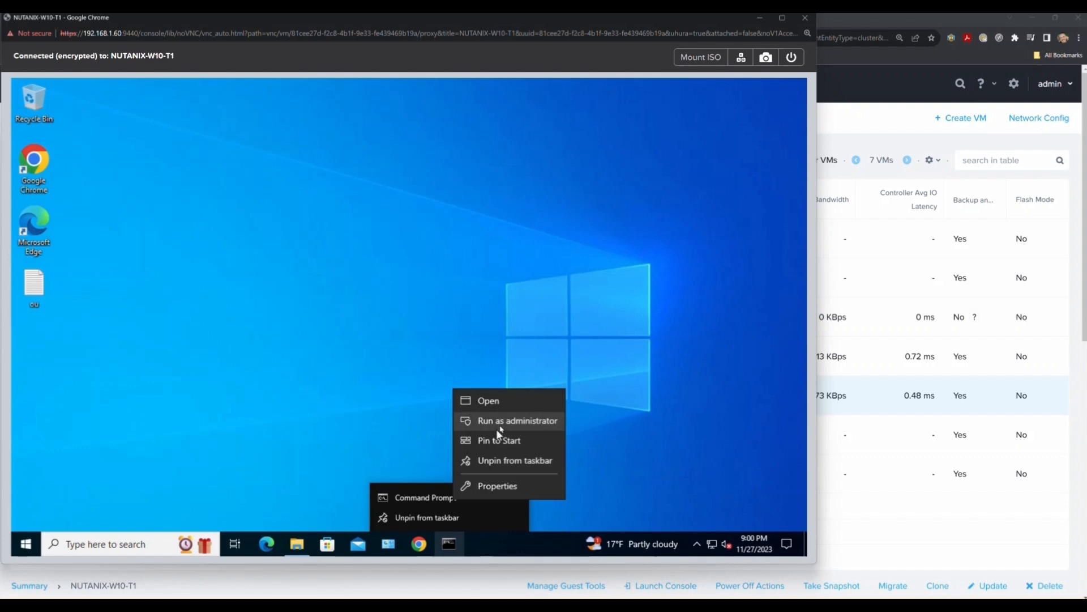
left_click(501, 421)
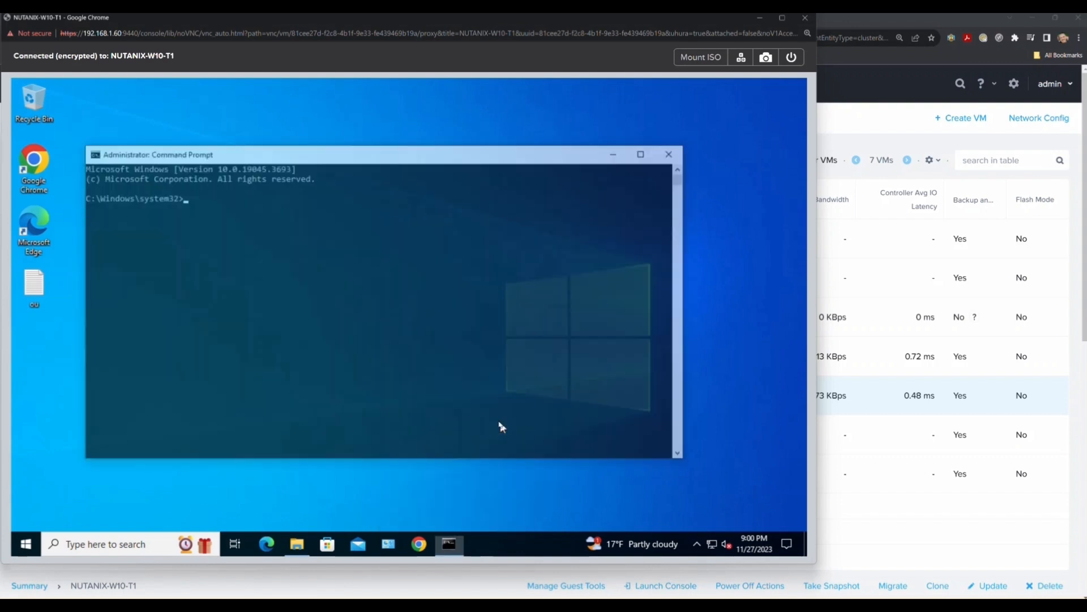
type("cd\\z")
key("Return")
type("WorkspotAgentSetup.msi")
key("Return")
Register the template with the Workspot Control admin account and finish the agent setup.
left_click(476, 409)
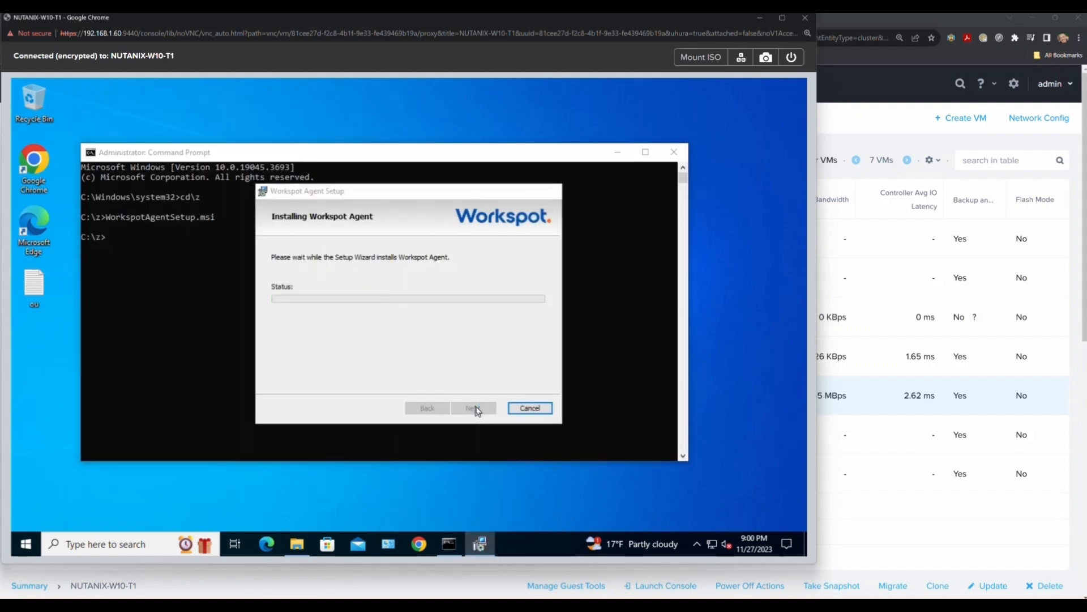
left_click(475, 408)
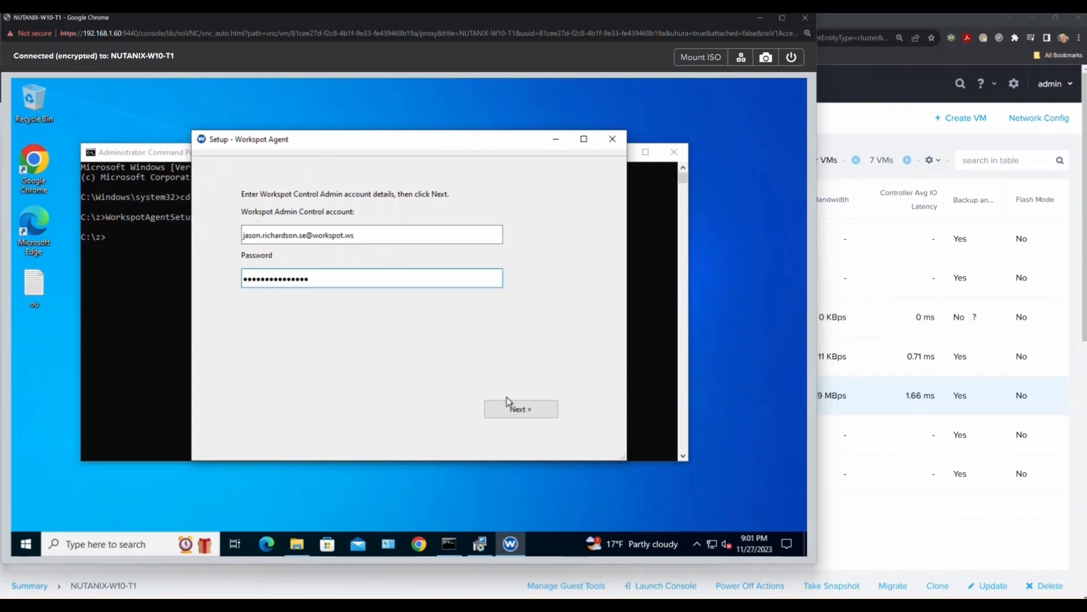
left_click(512, 408)
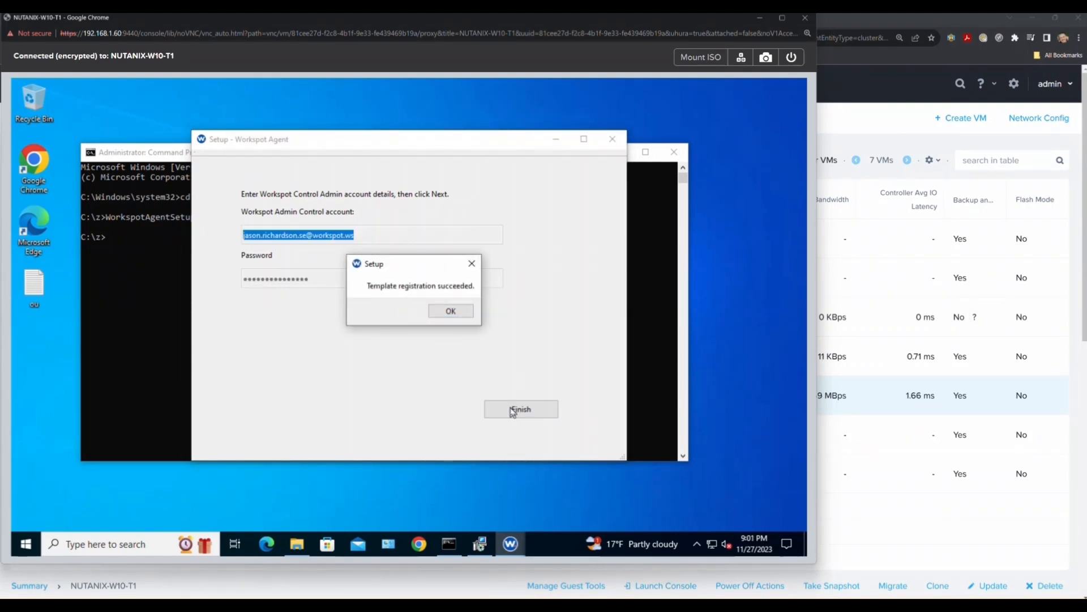
left_click(450, 311)
left_click(518, 409)
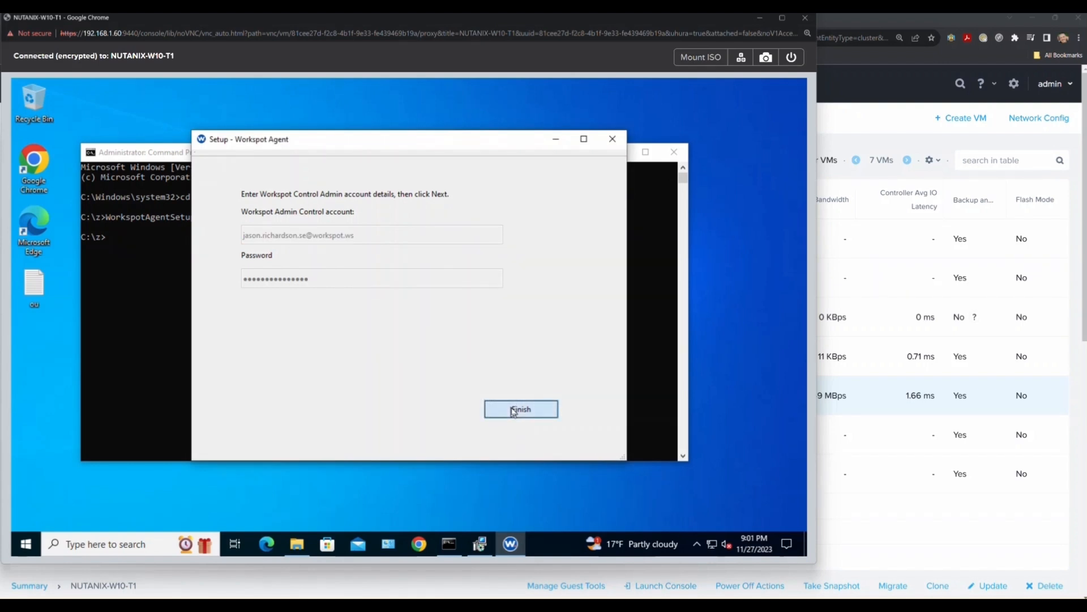
Close the setup wizard and browse to C:\ProgramData\WorkspotAgent, granting folder access.
left_click(478, 409)
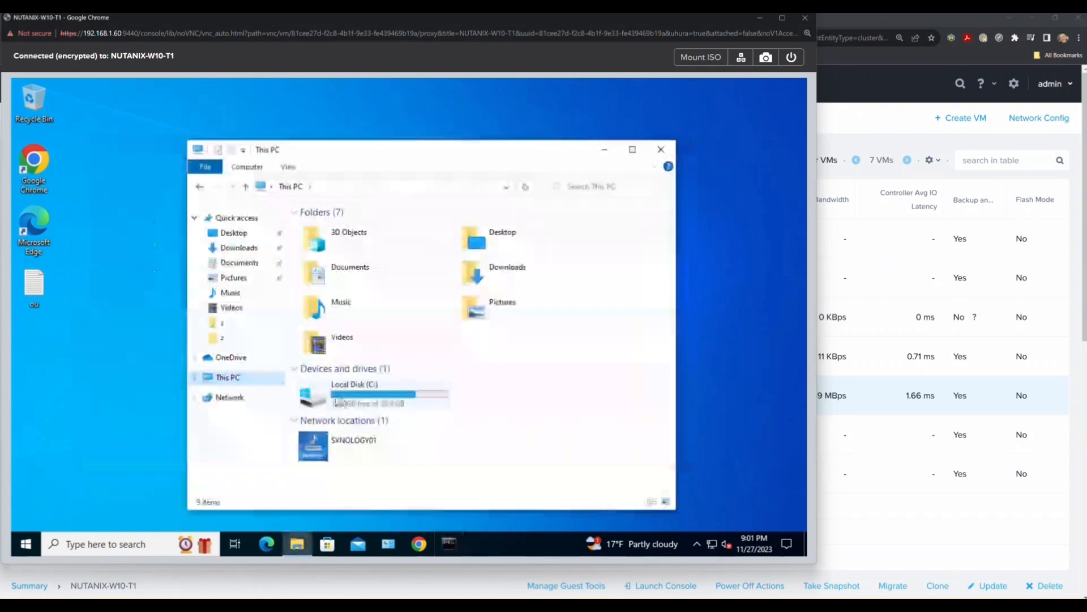
double_click(342, 398)
double_click(342, 280)
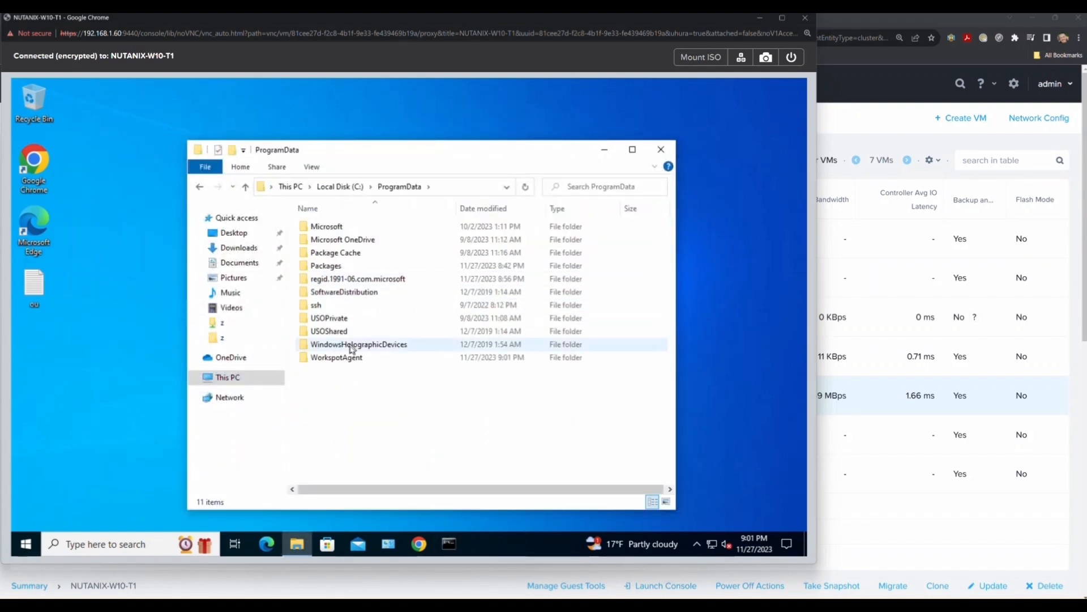
double_click(345, 365)
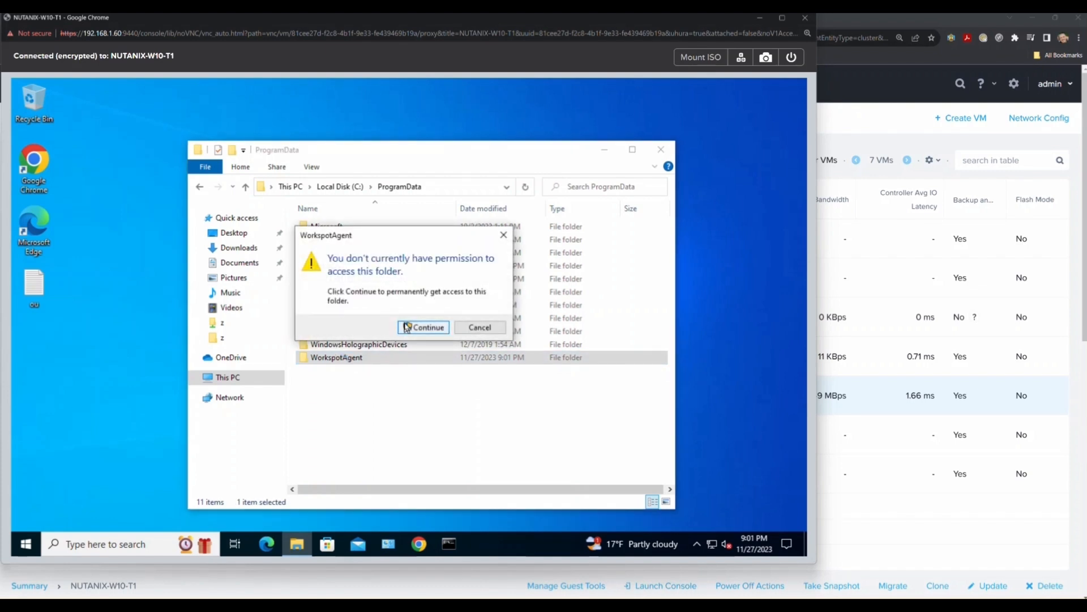
left_click(407, 327)
Give the Administrators group Full control of the Config folder.
left_click(318, 230)
right_click(320, 225)
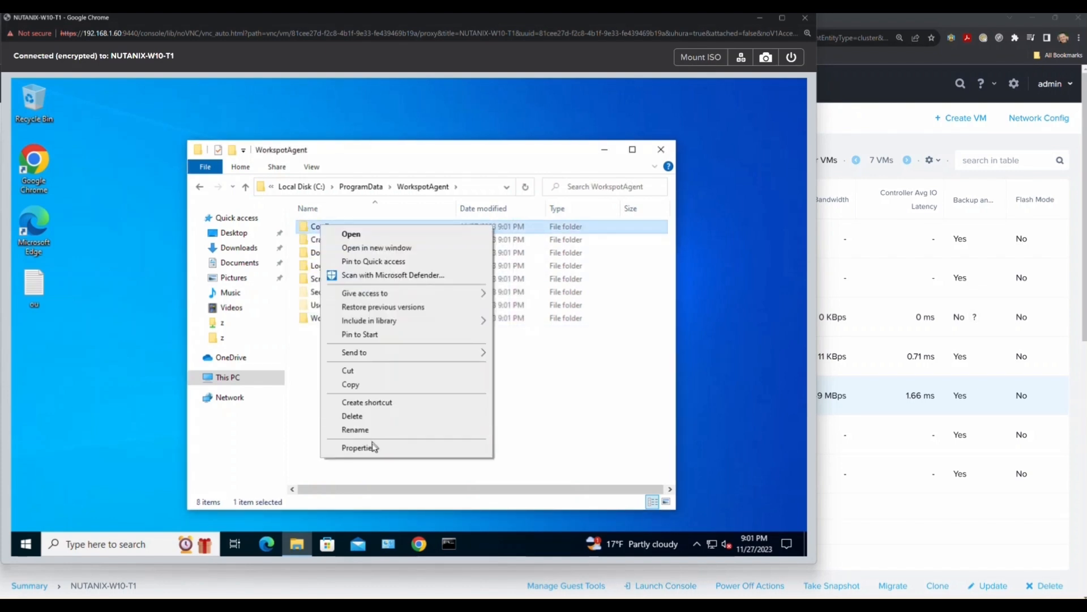
left_click(374, 448)
left_click(405, 254)
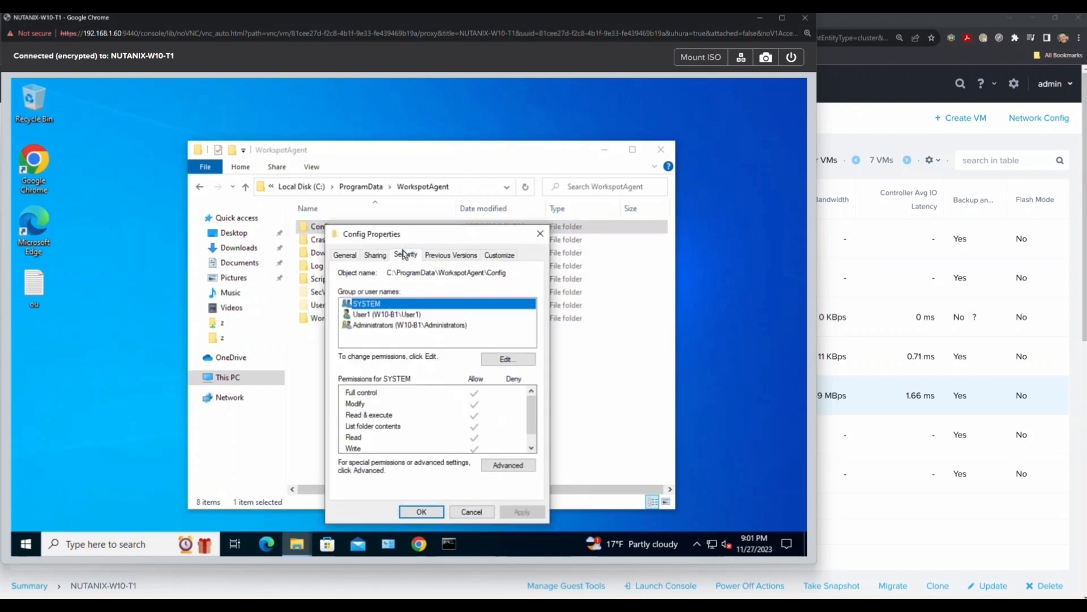
left_click(410, 325)
left_click(497, 359)
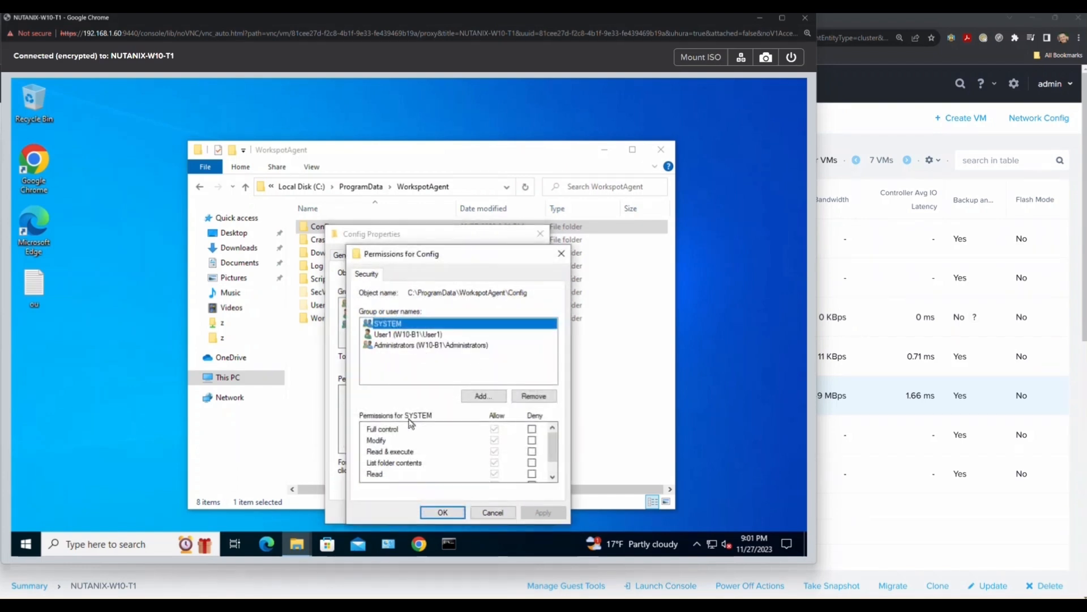
left_click(411, 345)
left_click(494, 429)
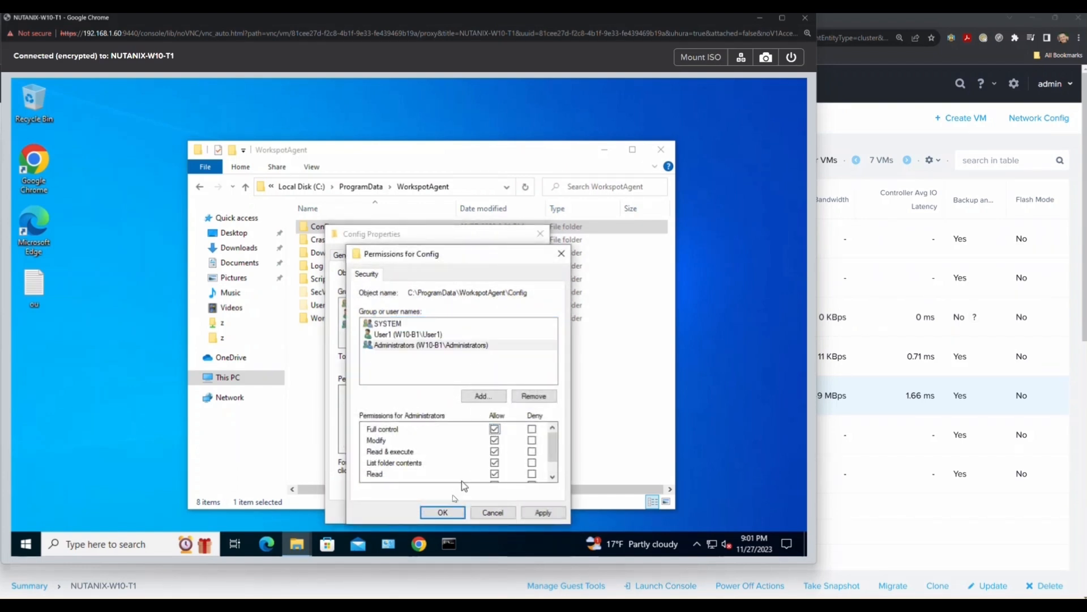
left_click(443, 513)
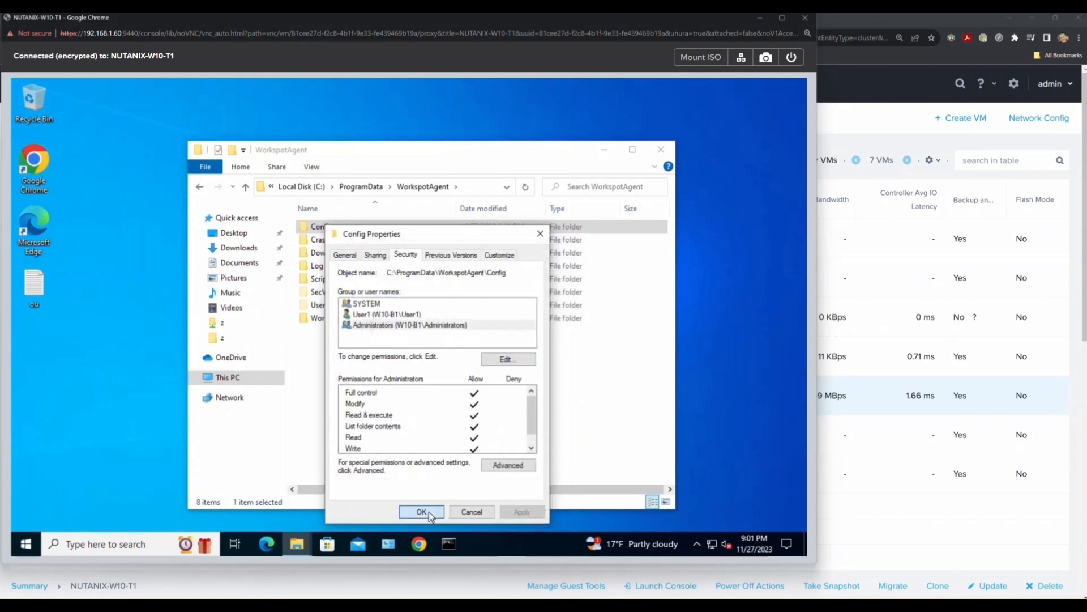
left_click(429, 512)
Launch WorkspotConfigEditor from C:\Program Files\WorkspotAgent.
double_click(404, 403)
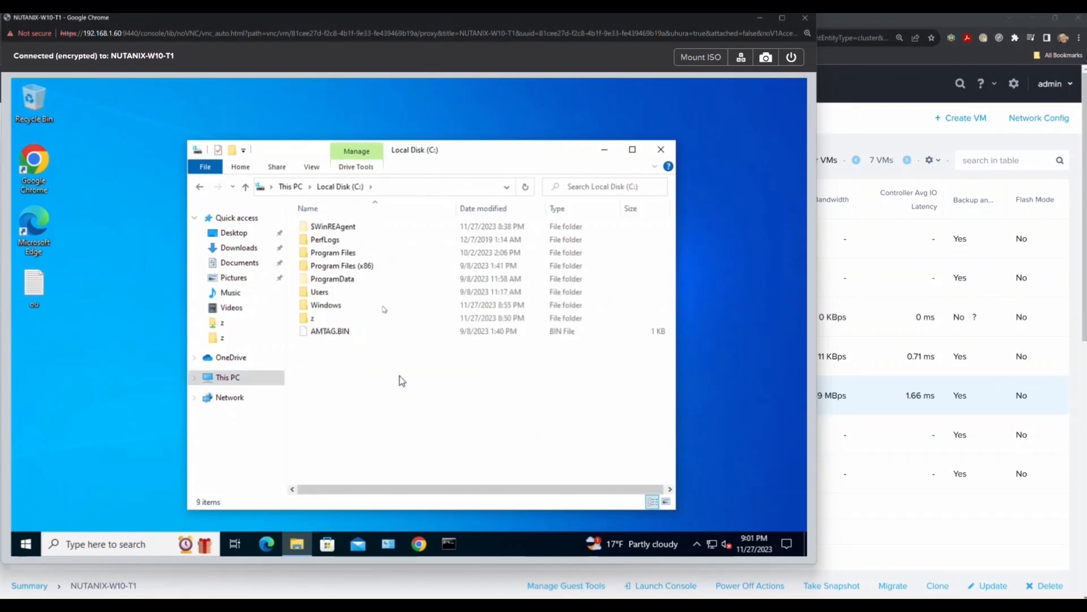
double_click(340, 253)
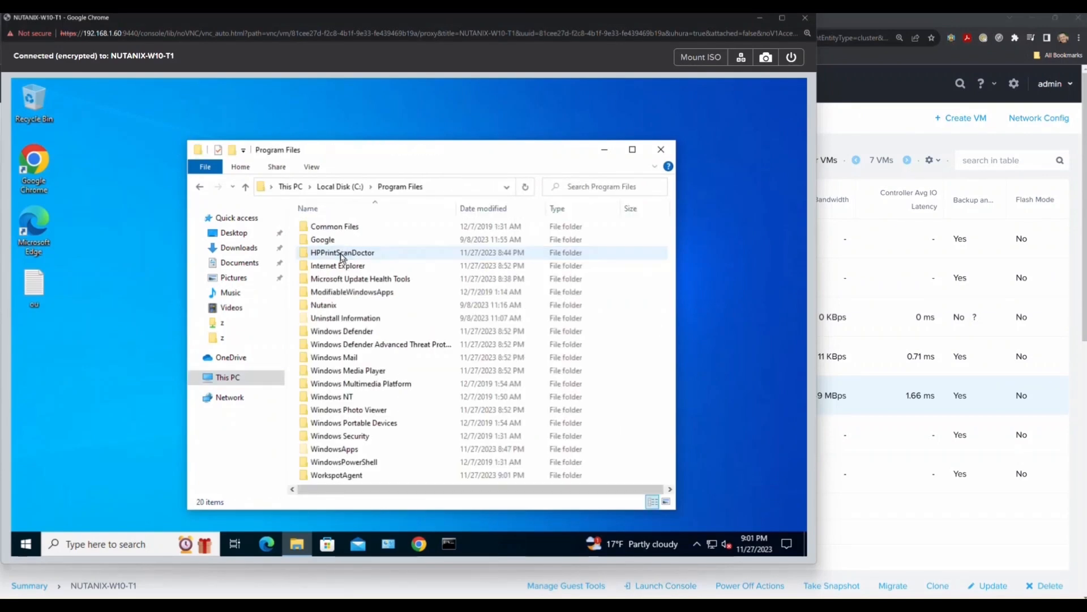
double_click(338, 476)
scroll(339, 476, "down", 2)
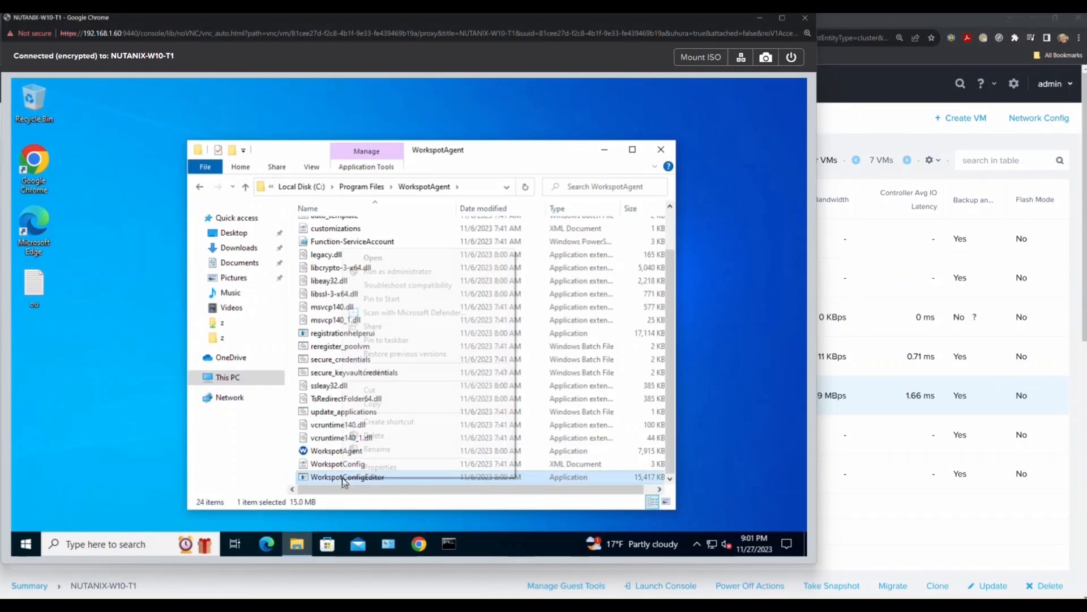
right_click(340, 477)
left_click(388, 272)
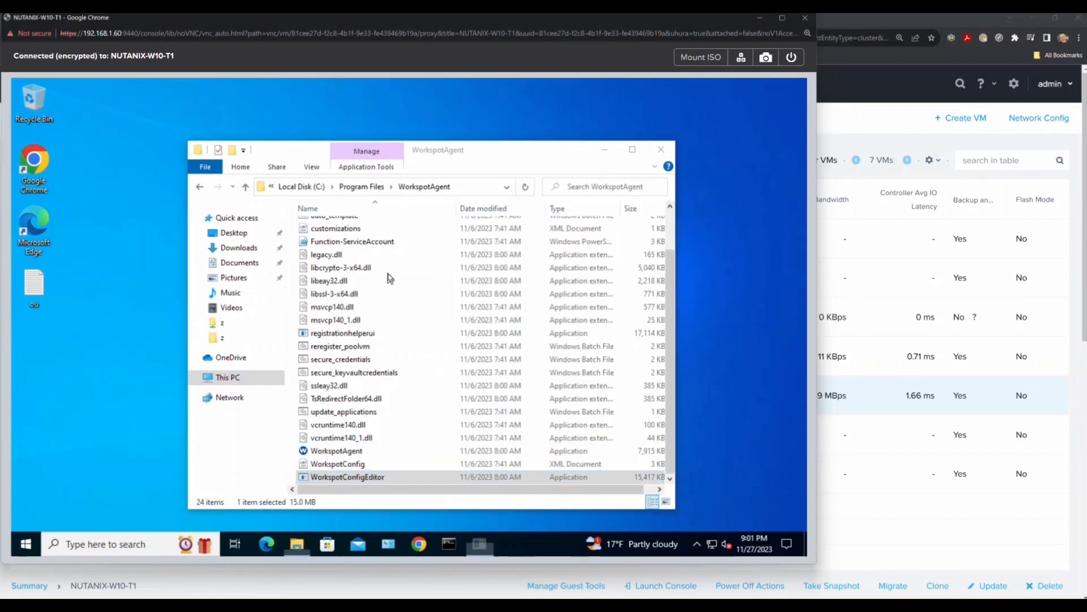
Enter the service domain, service account user, join domain and pasted machine OU path.
left_click(528, 321)
left_click(424, 148)
key("Tab")
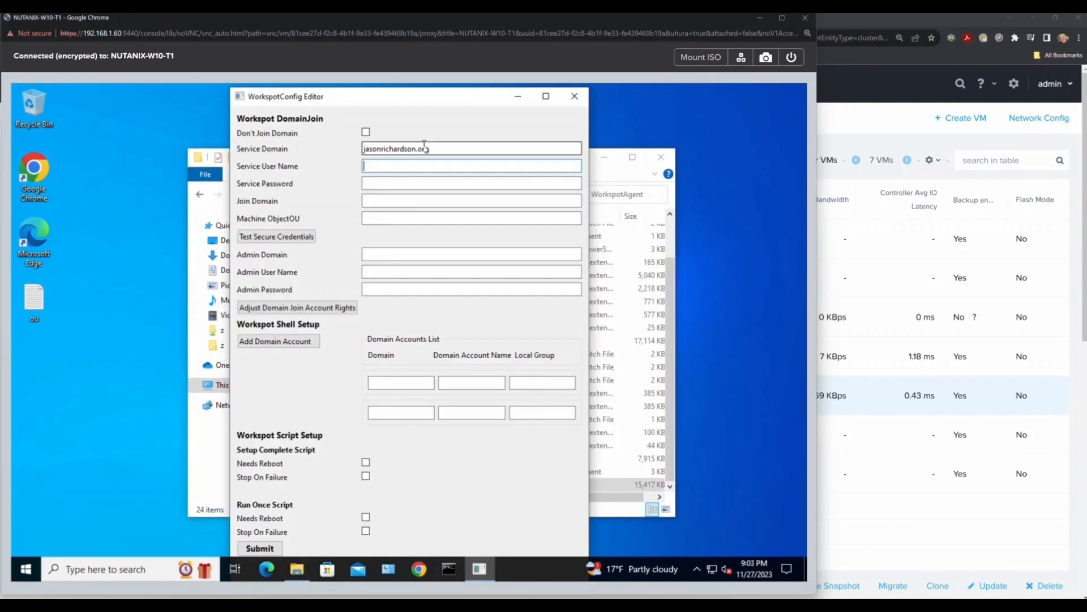
key("Tab")
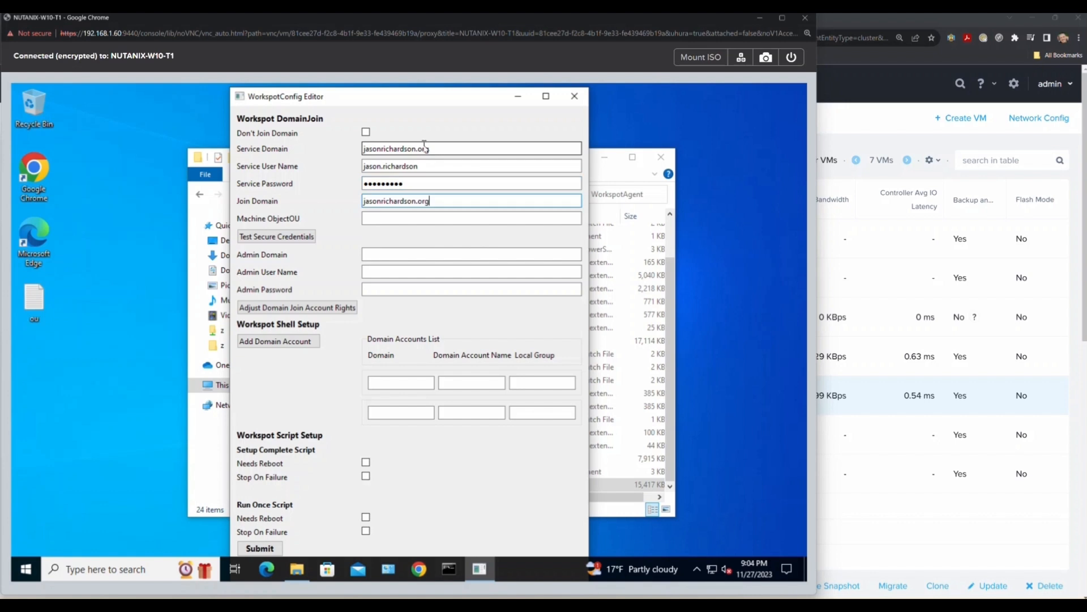
left_click(382, 218)
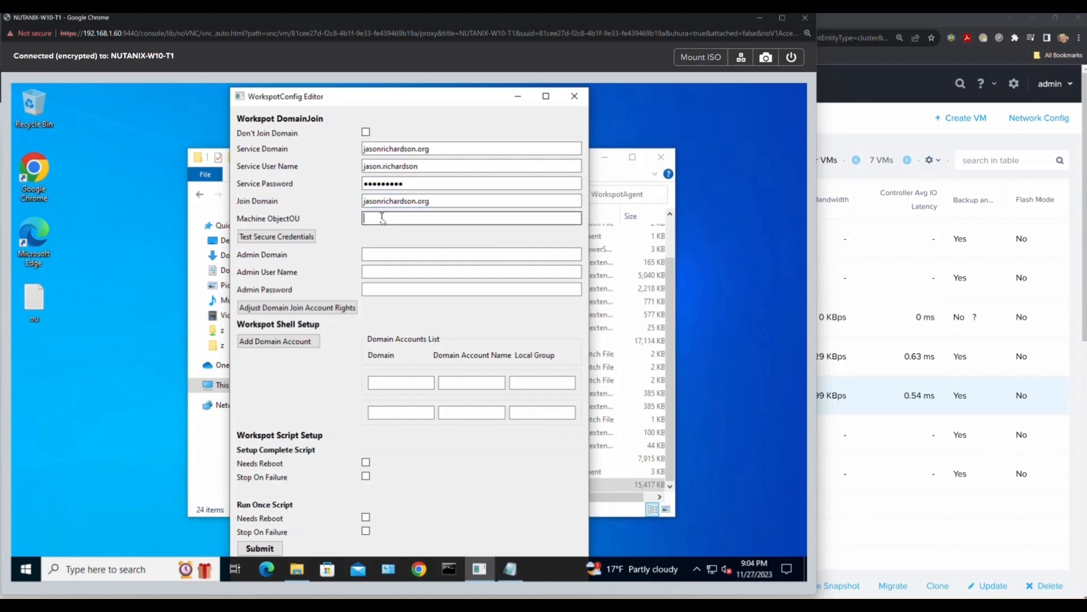
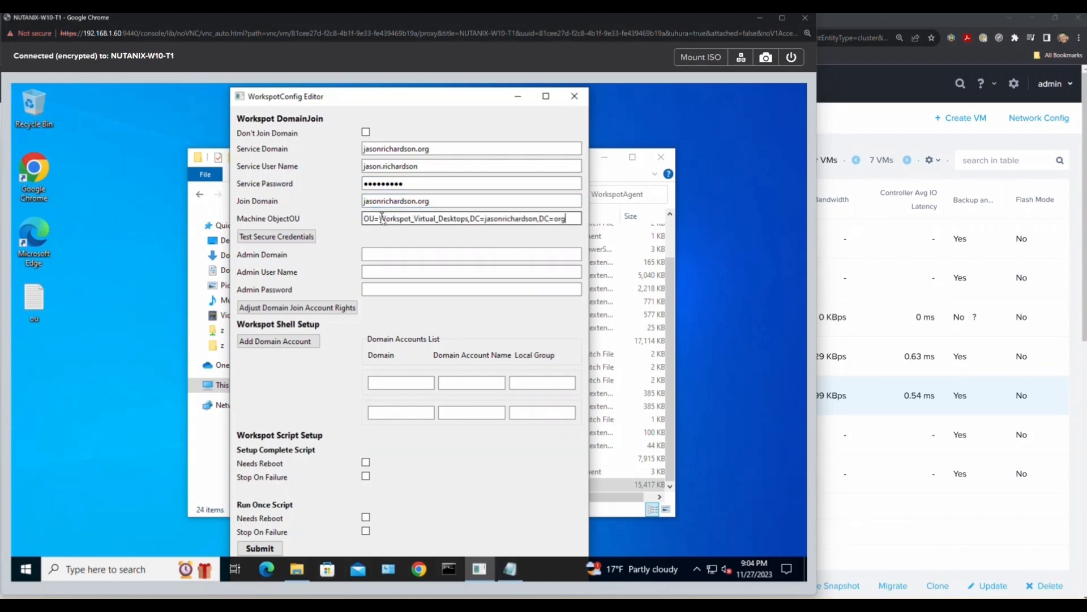
Test the service account credentials and save the domain-join configuration to WorkspotConfig.xml.
left_click(282, 238)
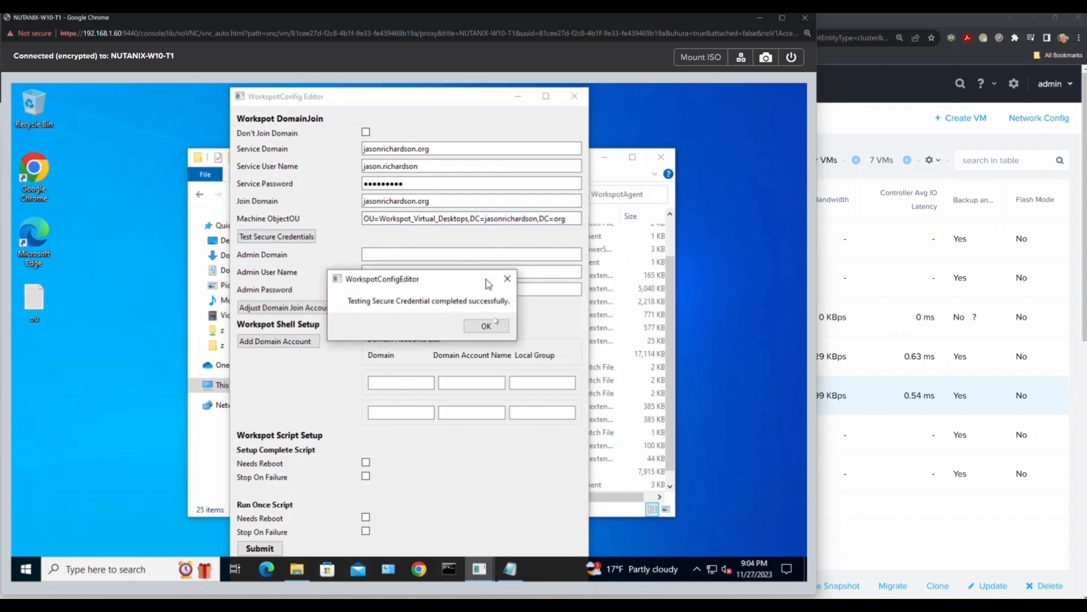
left_click(488, 327)
left_click(260, 548)
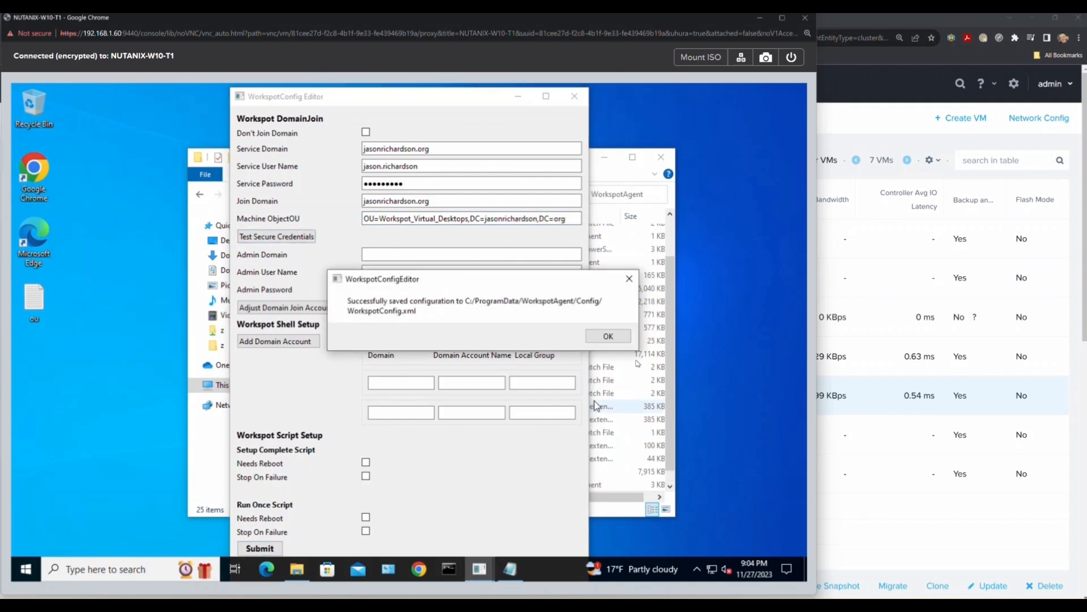
left_click(616, 339)
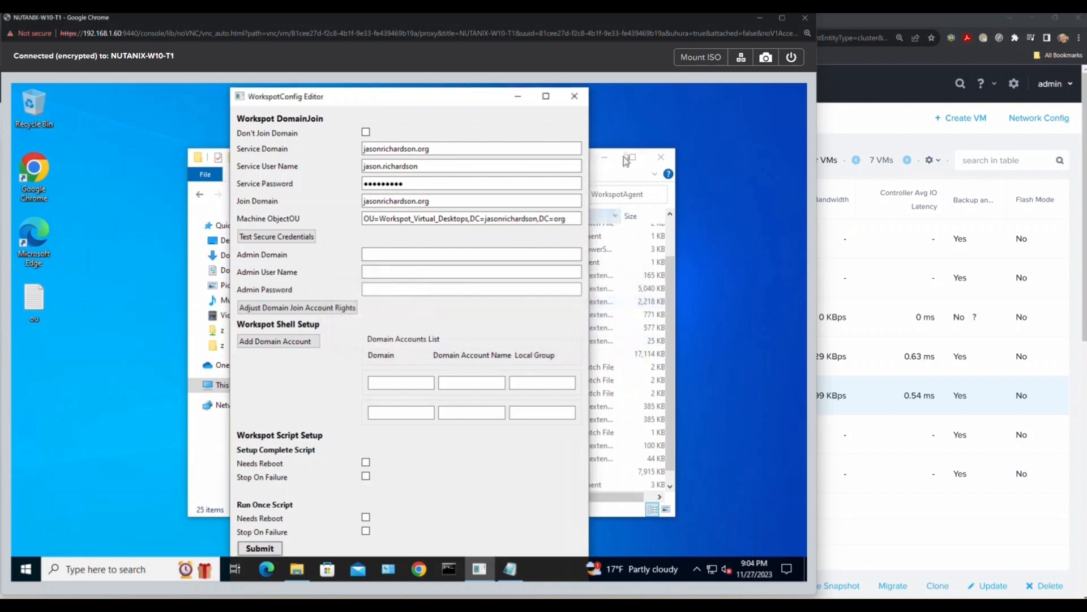
Close the config editor and the WorkspotAgent folder, then bring up the shut-down options.
left_click(575, 96)
left_click(662, 159)
right_click(26, 568)
mouse_move(88, 531)
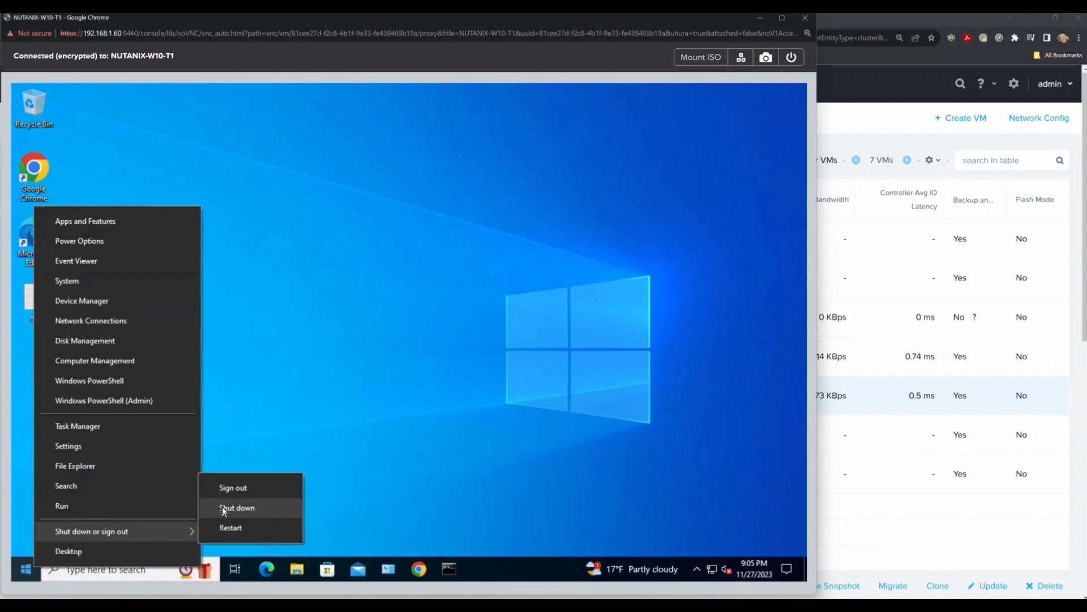
Shut down the template VM from the Start menu's Shut down option.
left_click(224, 512)
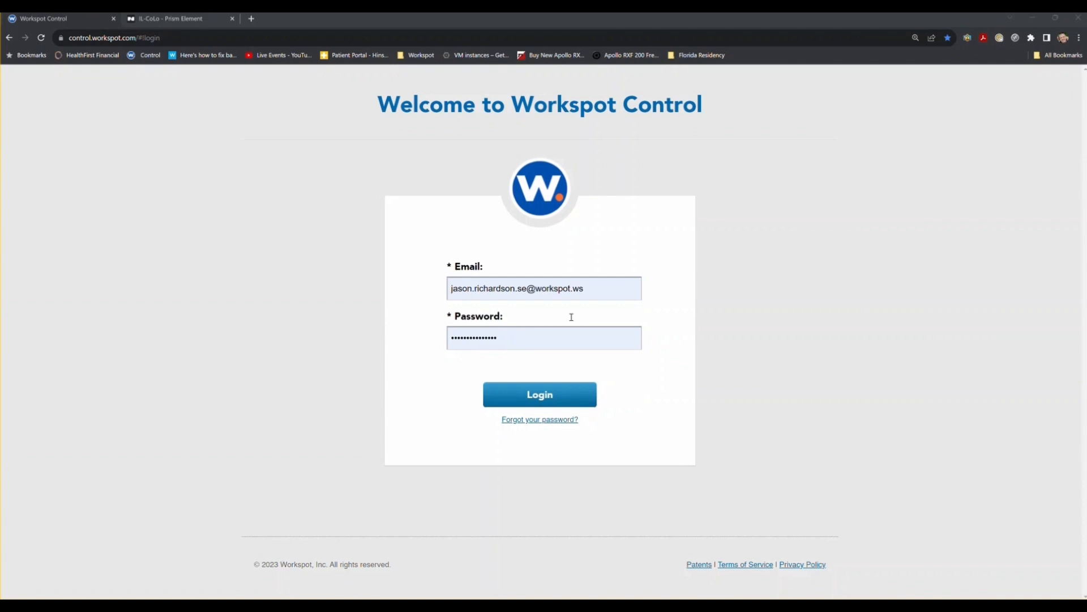
Sign in and start a new Persistent pool using the NUTANIX cloud and NUTANIX configuration.
left_click(527, 401)
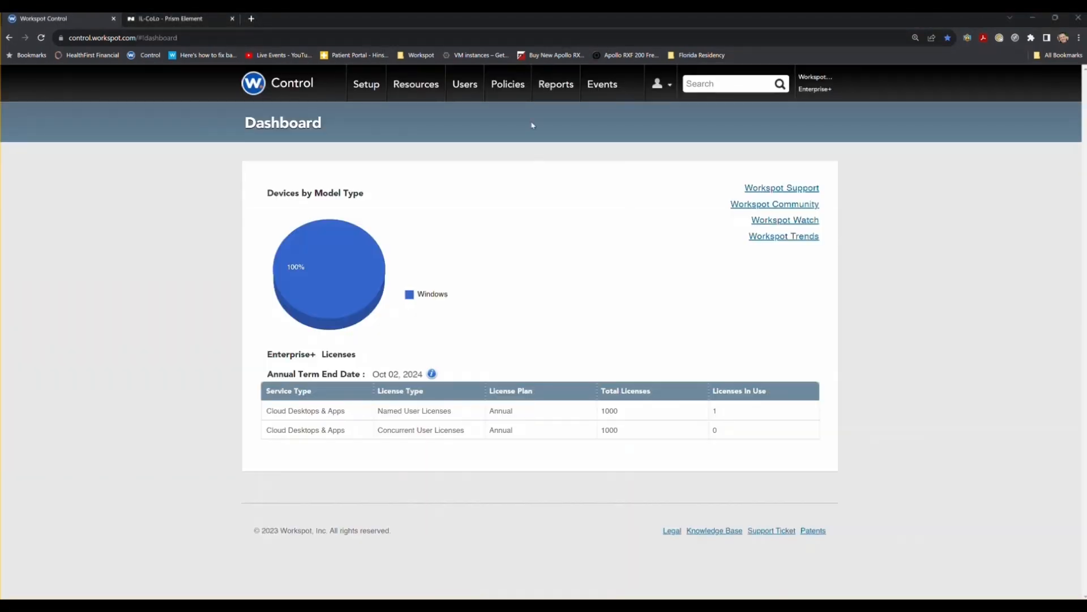
left_click(411, 92)
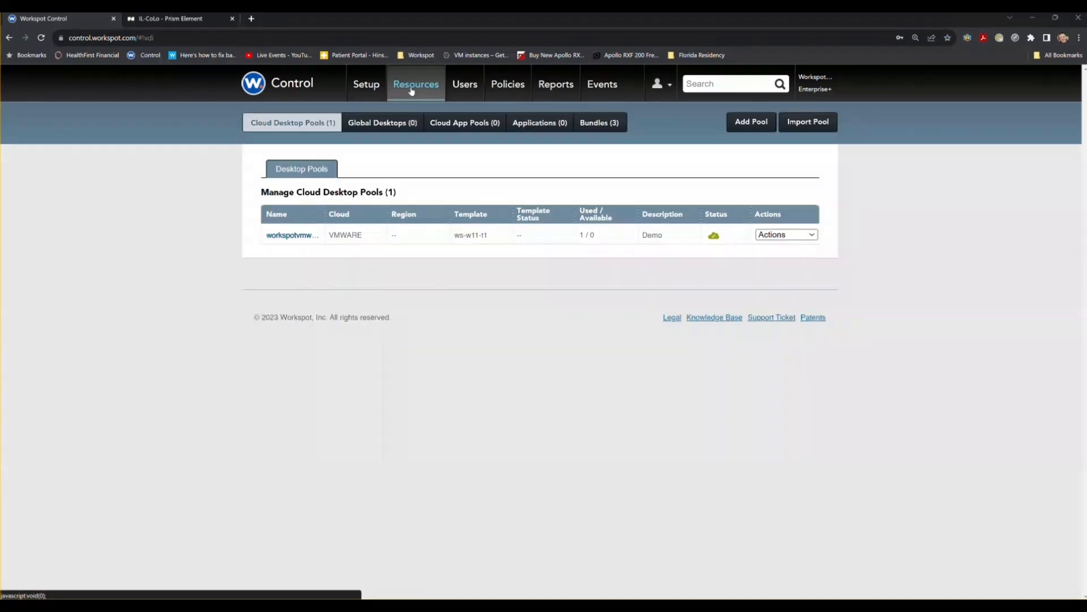
left_click(755, 125)
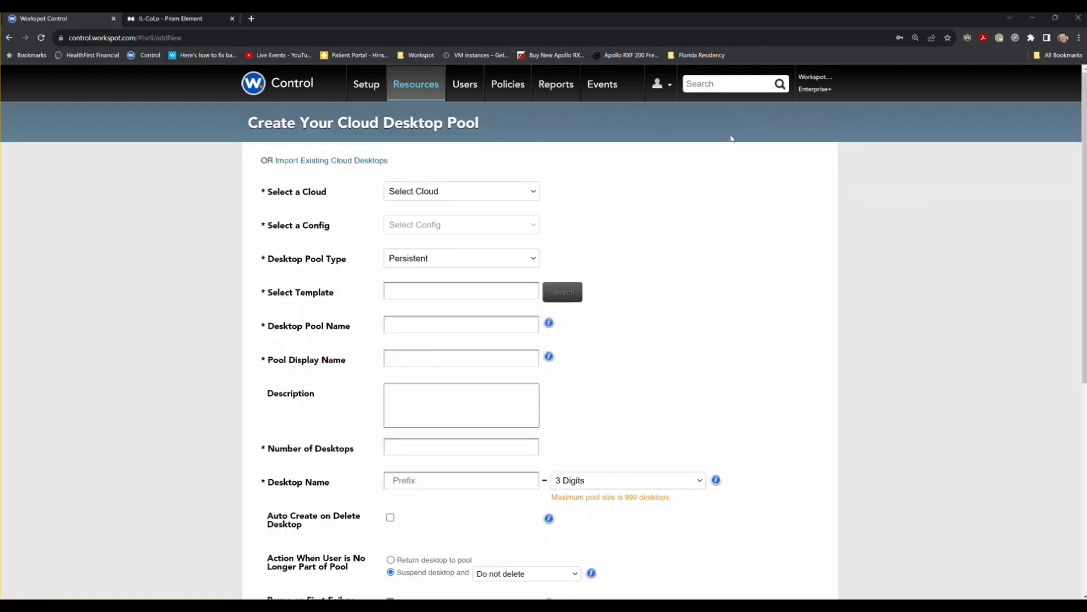
left_click(496, 192)
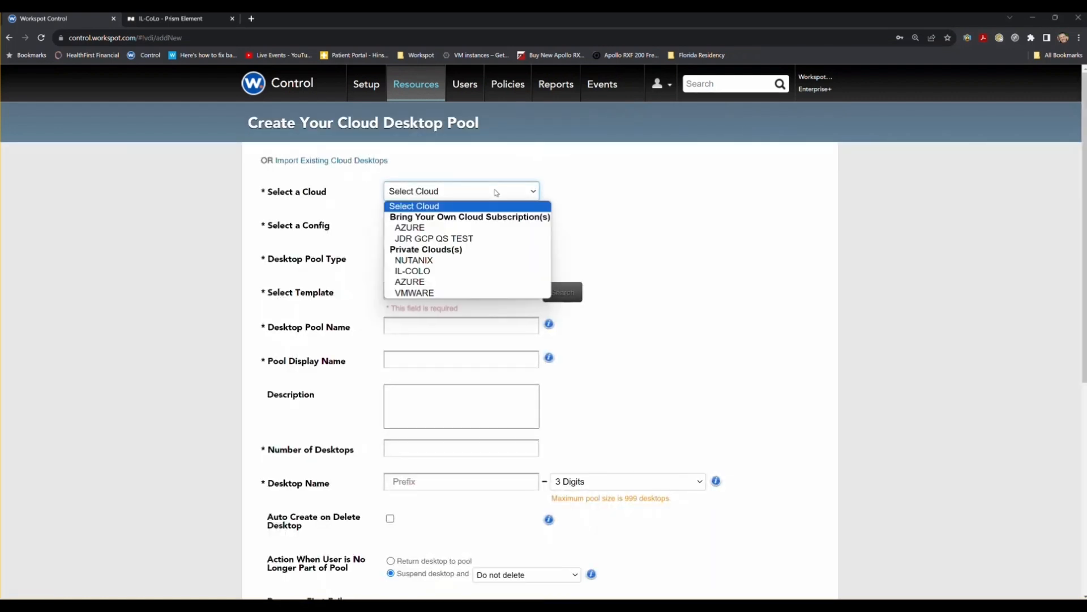
left_click(433, 261)
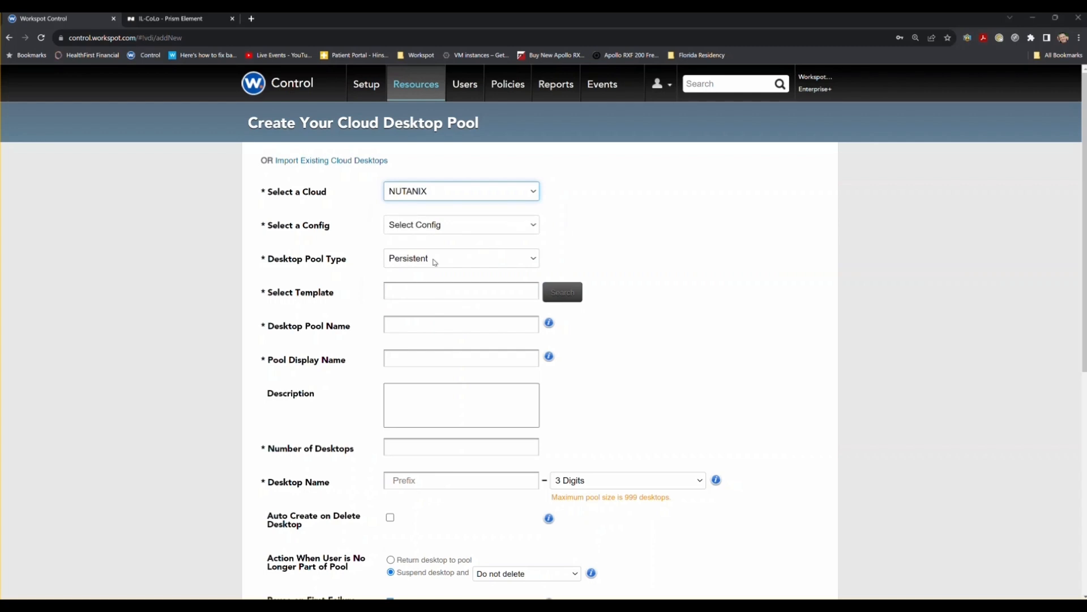
left_click(464, 226)
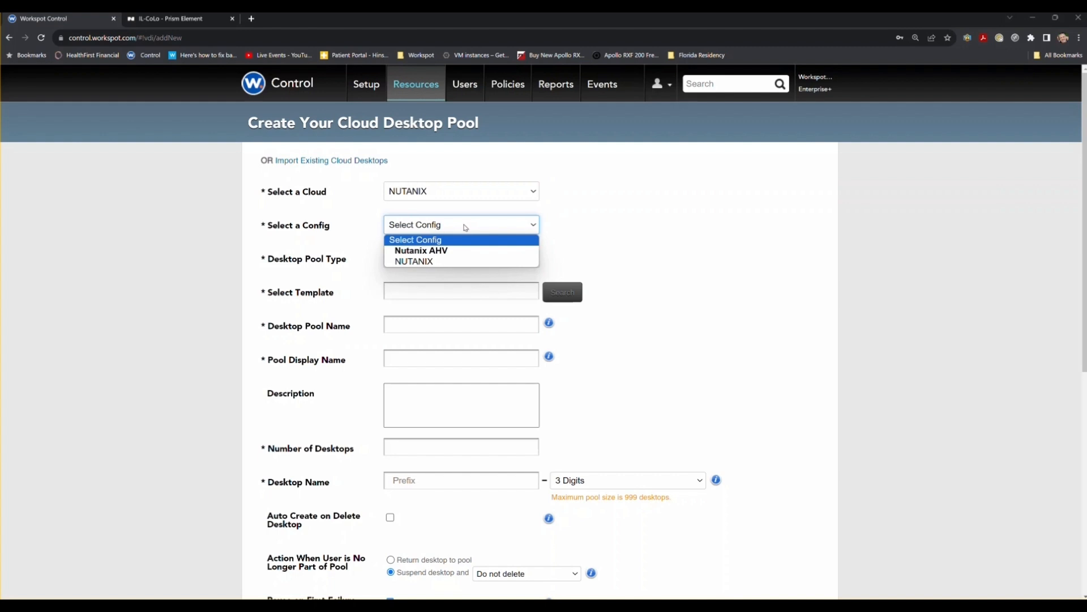
left_click(435, 262)
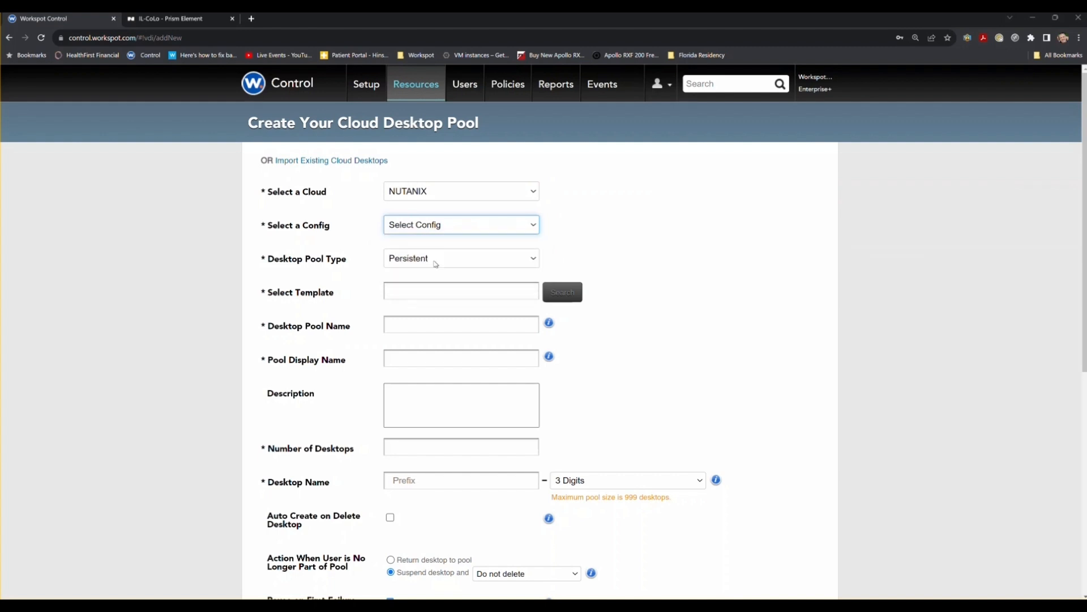
left_click(436, 260)
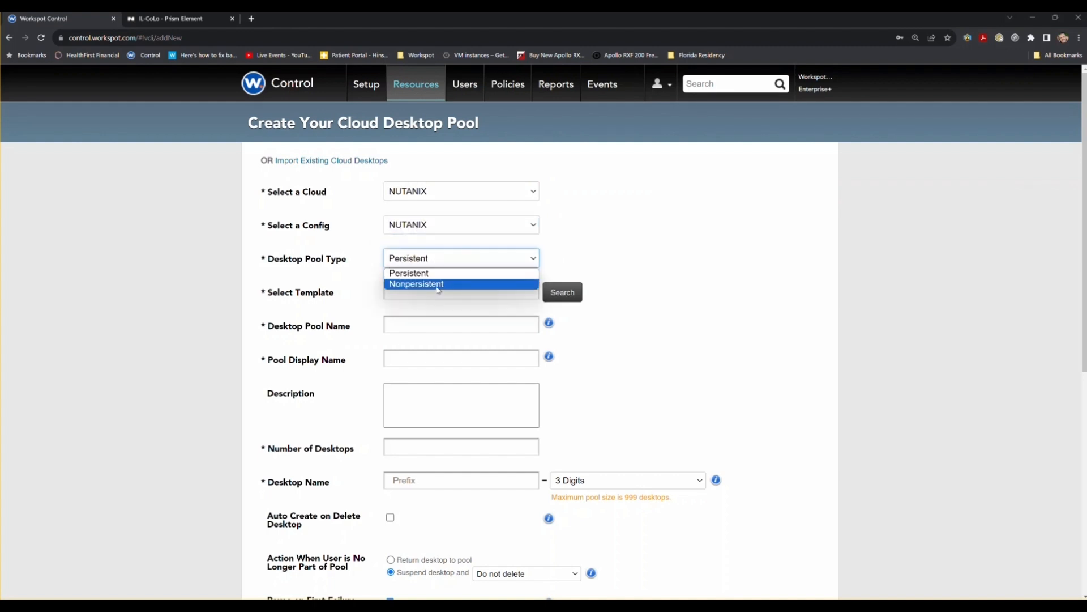
left_click(439, 276)
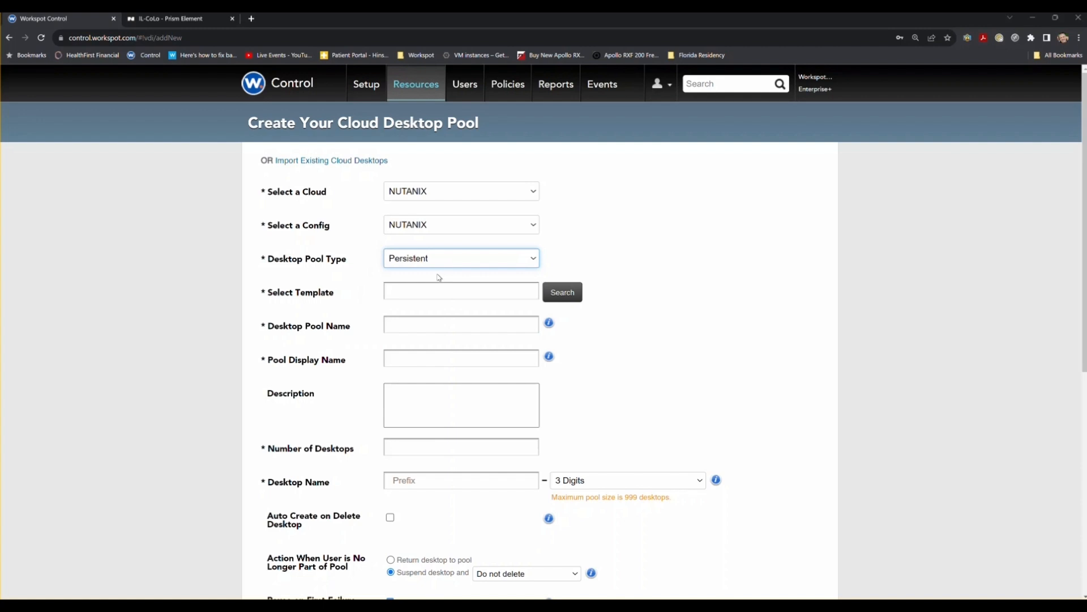
Pick template NUTANIX-W10-T1, name the pool, add description 'Demo' and desktop name 'nutanixdemo'.
left_click(550, 292)
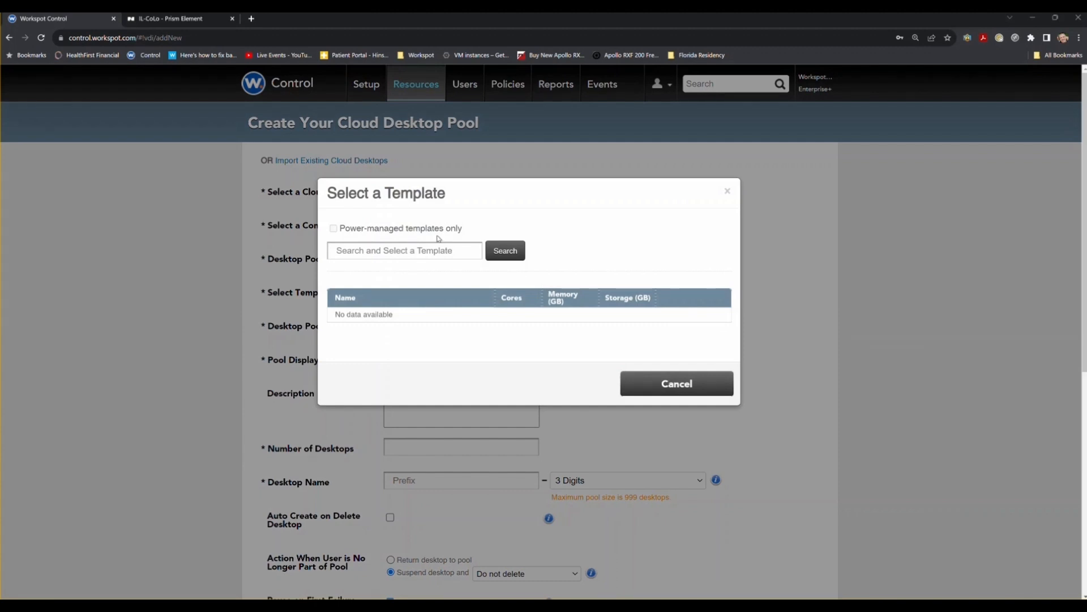
left_click(501, 252)
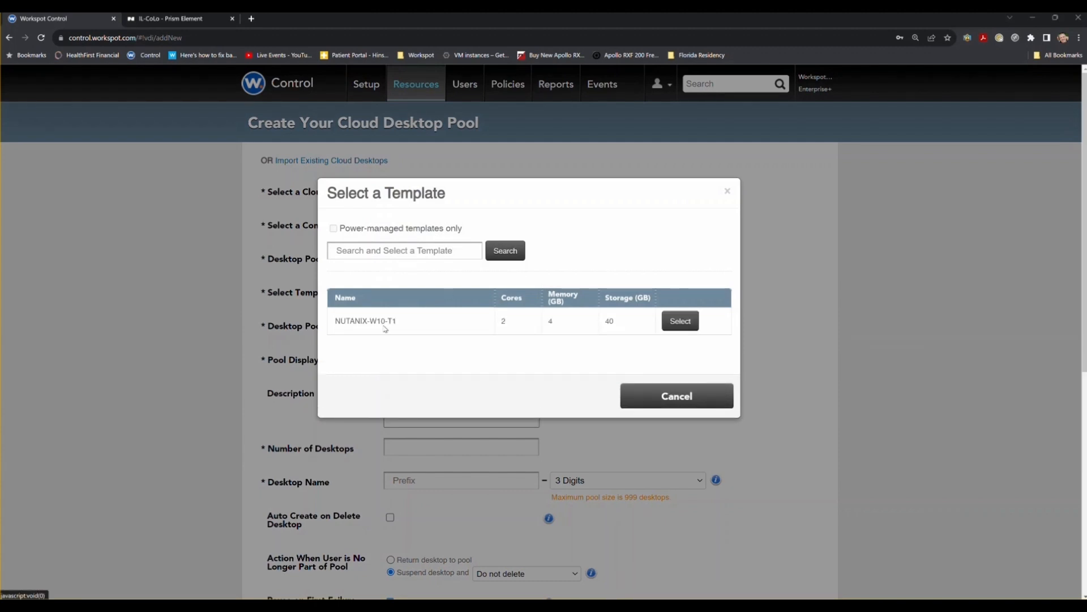
left_click(673, 327)
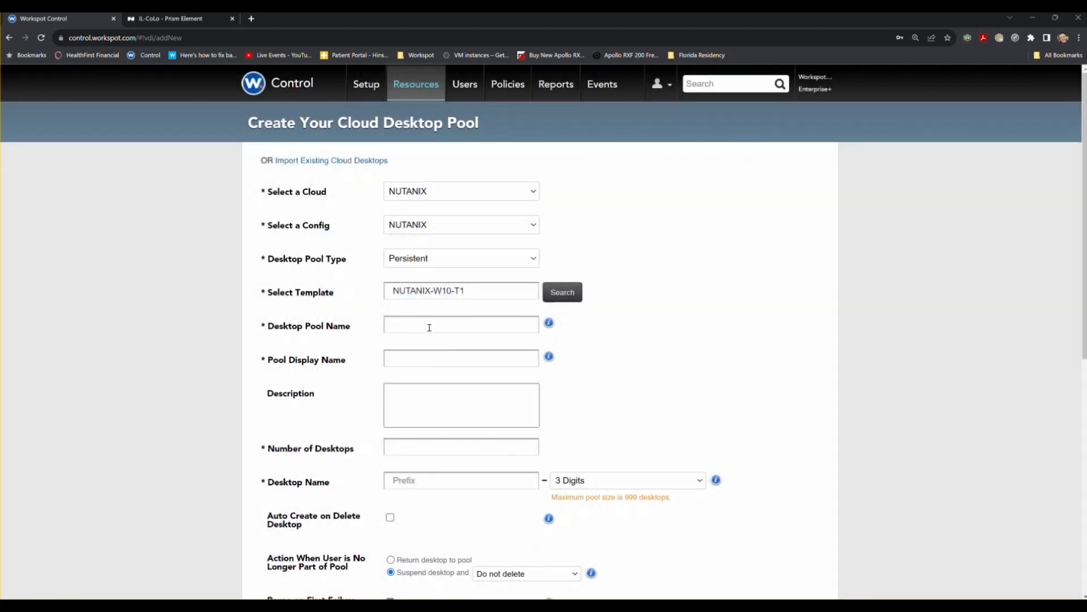
left_click(430, 325)
type("workspotnutanixpool1")
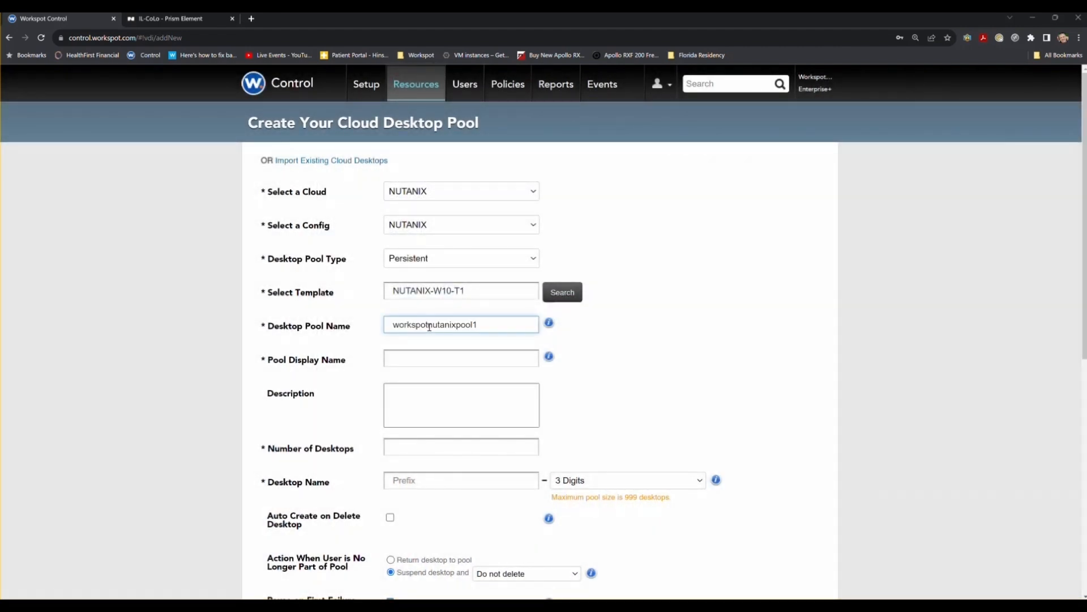
key("Tab")
type("workspotnutanixpool1")
key("Tab")
type("Demo")
key("Tab")
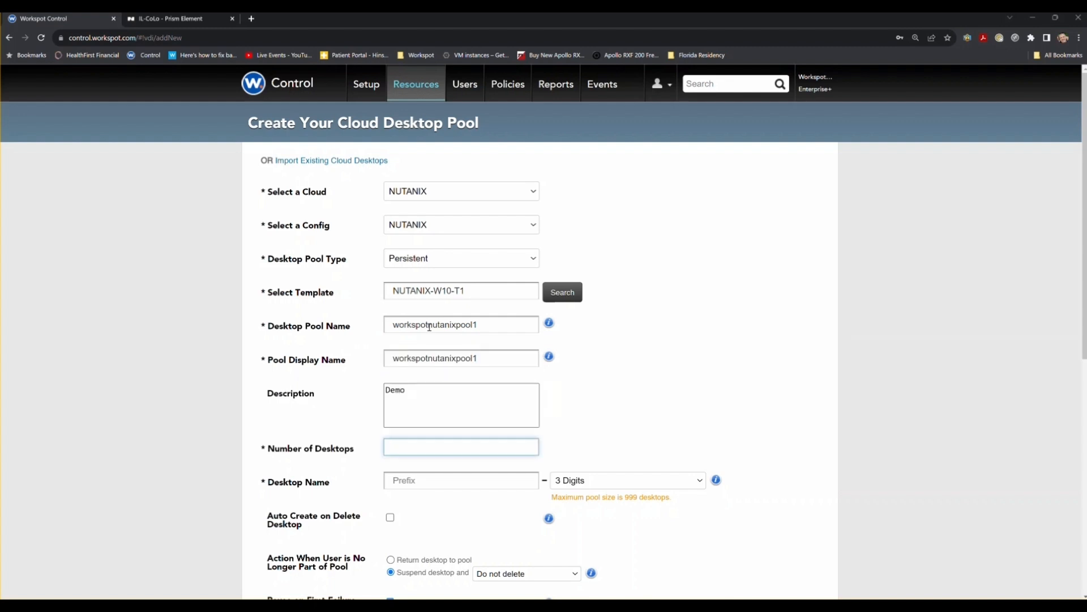
key("Tab")
type("nutanixdemo")
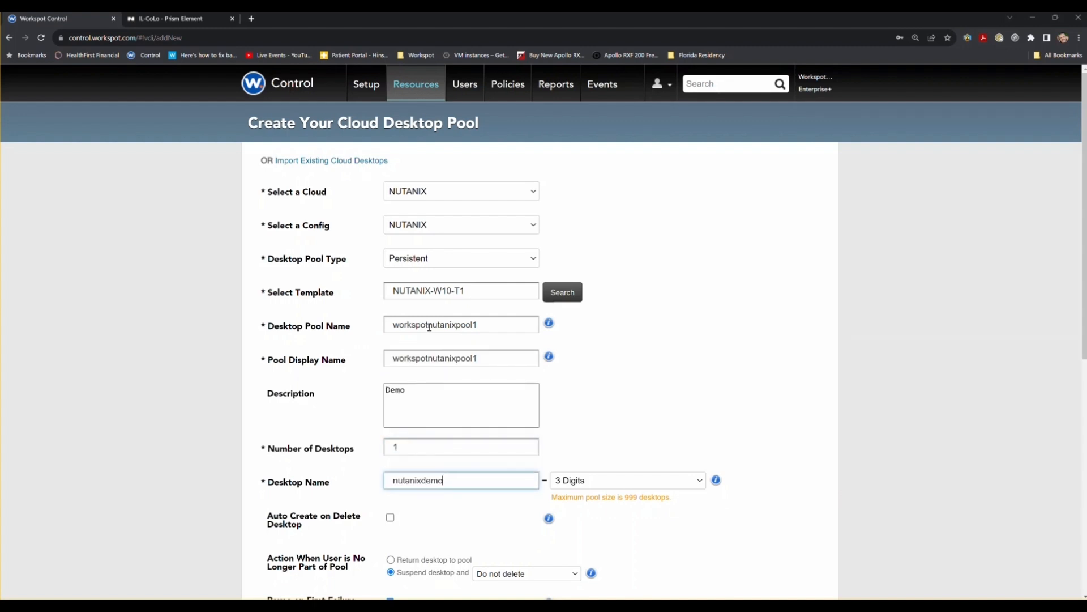
Set login type to single sign-on with username and password, then create the pool.
scroll(429, 327, "down", 3)
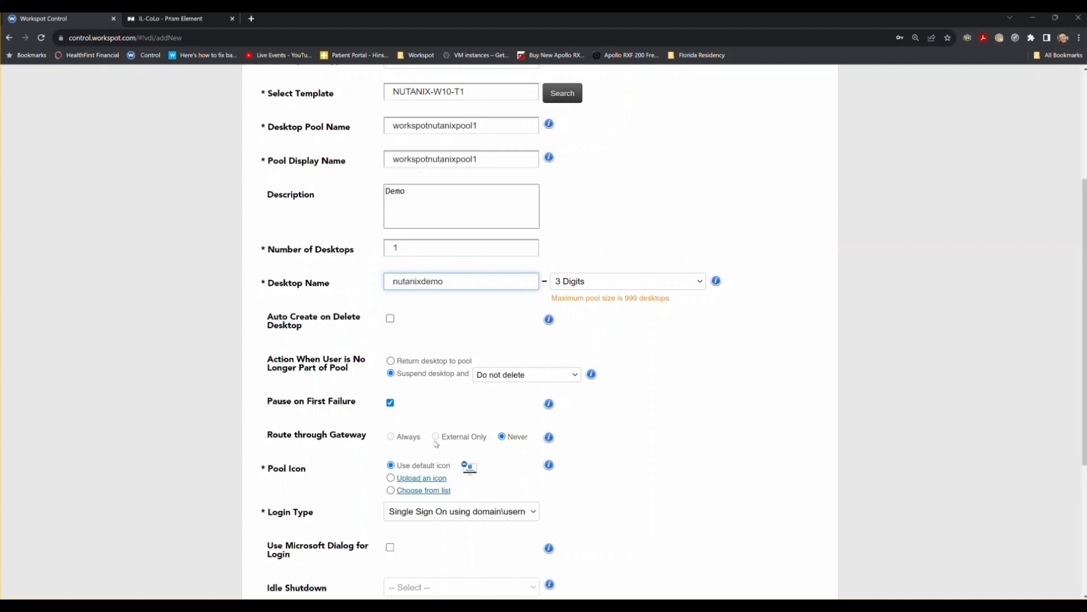
left_click(425, 510)
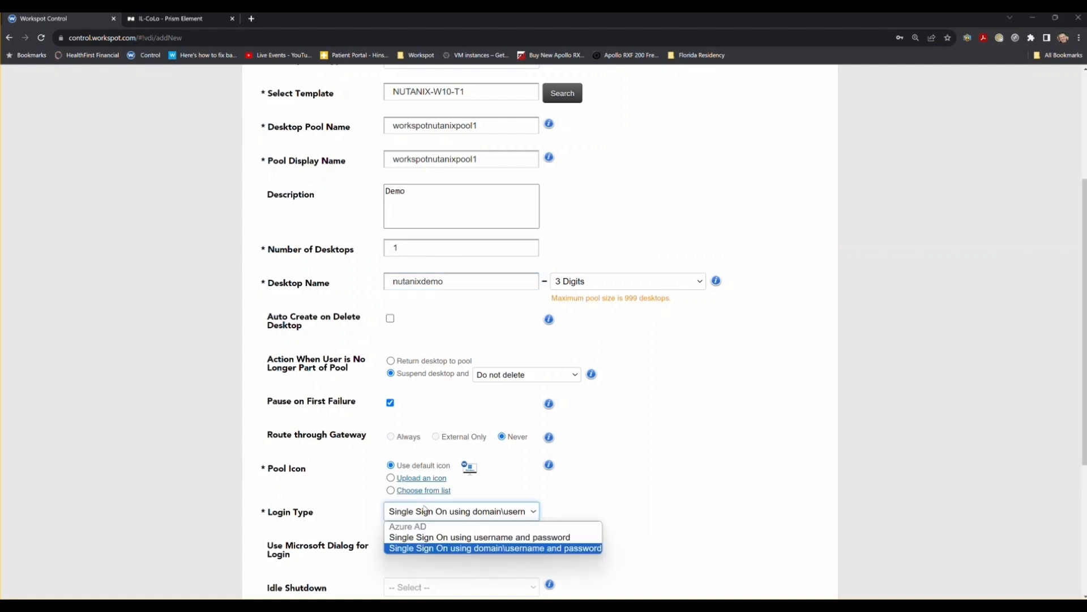
left_click(420, 543)
left_click(420, 539)
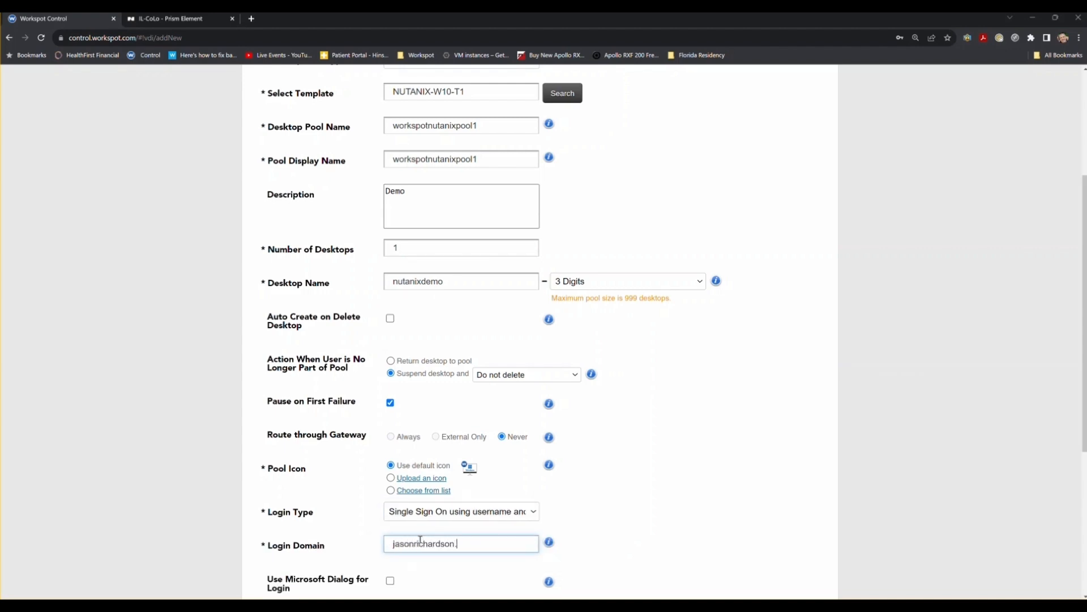
scroll(421, 540, "down", 4)
left_click(778, 570)
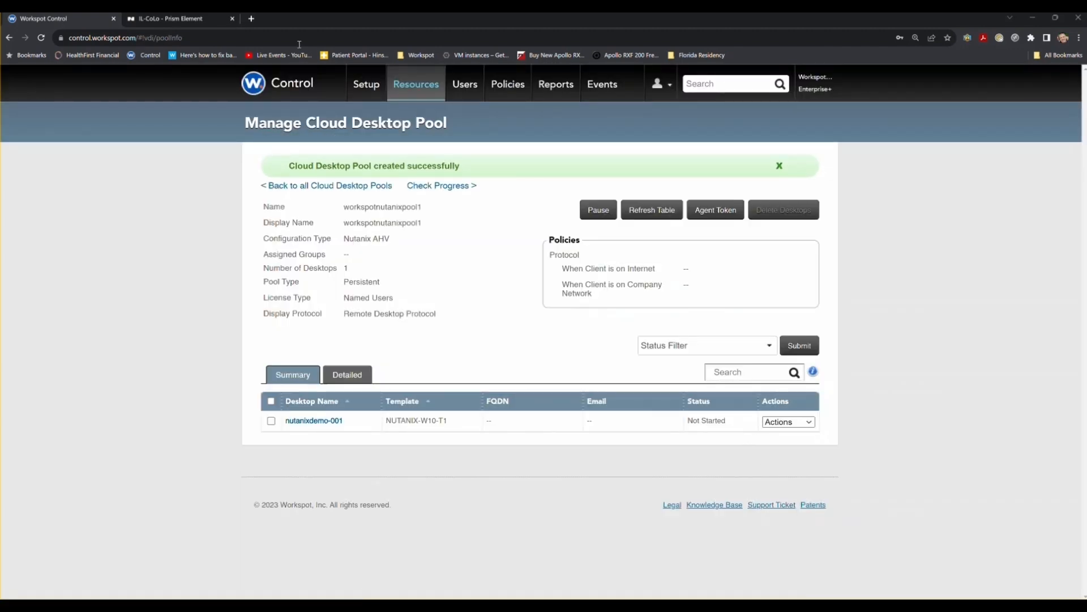
left_click(176, 19)
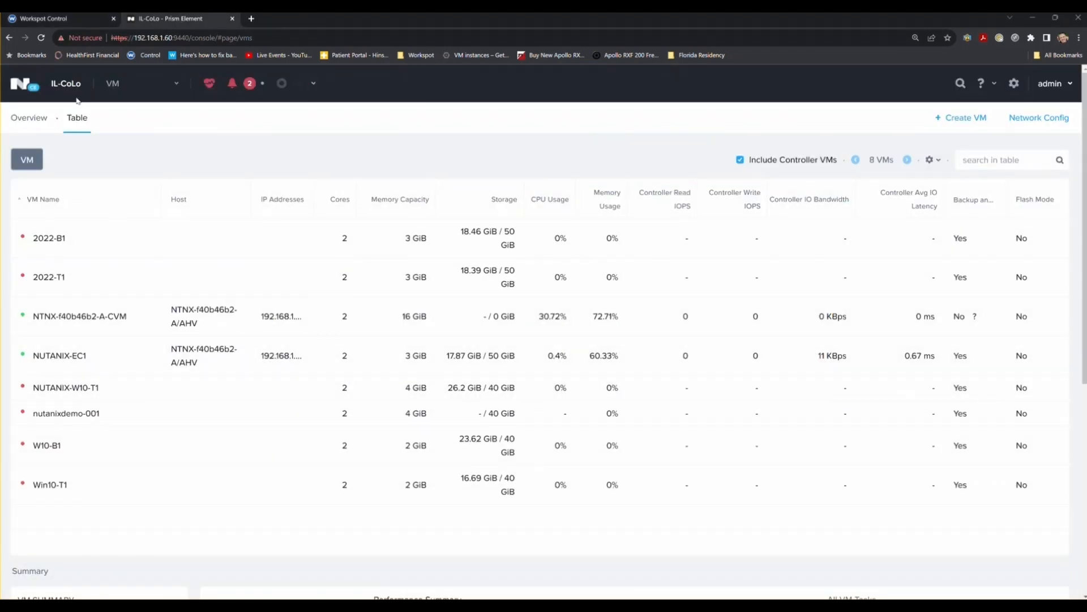
Open a console to the nutanixdemo-001 VM in Prism Element showing its Windows lock screen.
left_click_drag(106, 415, 33, 414)
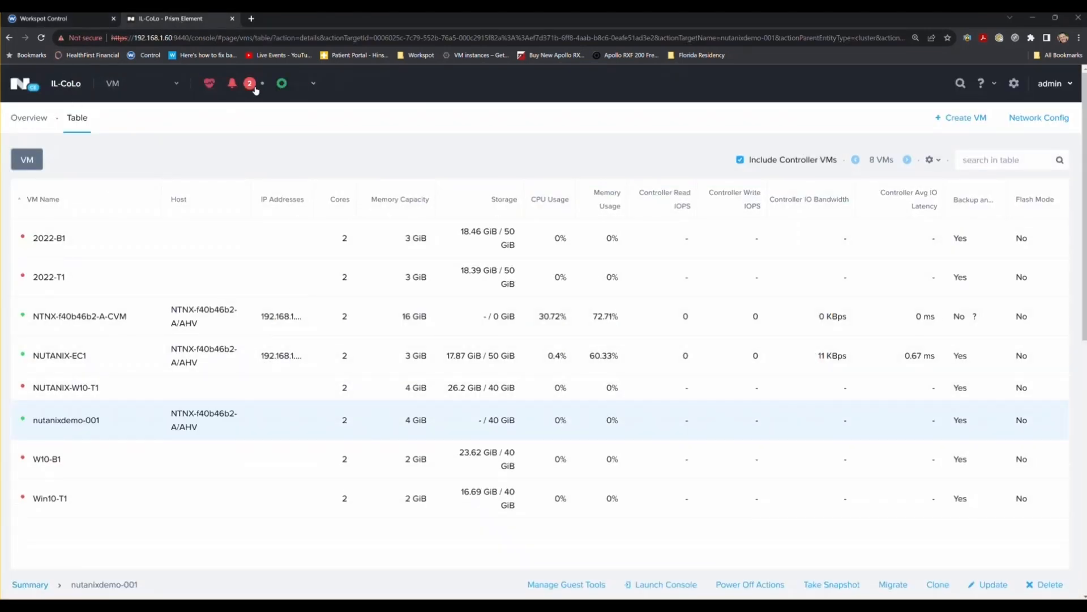
right_click(83, 429)
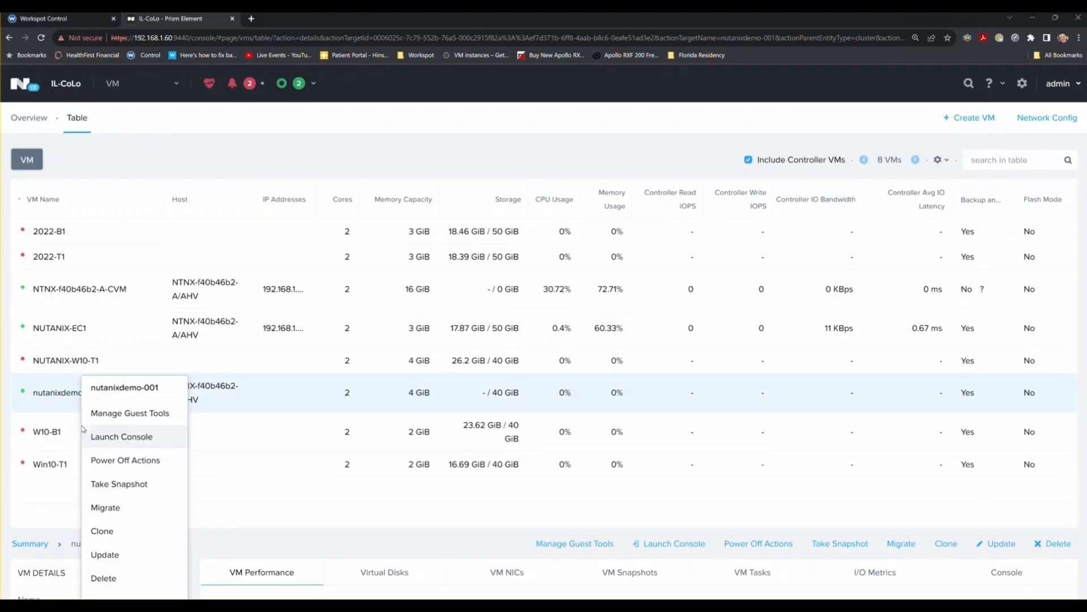
left_click(96, 436)
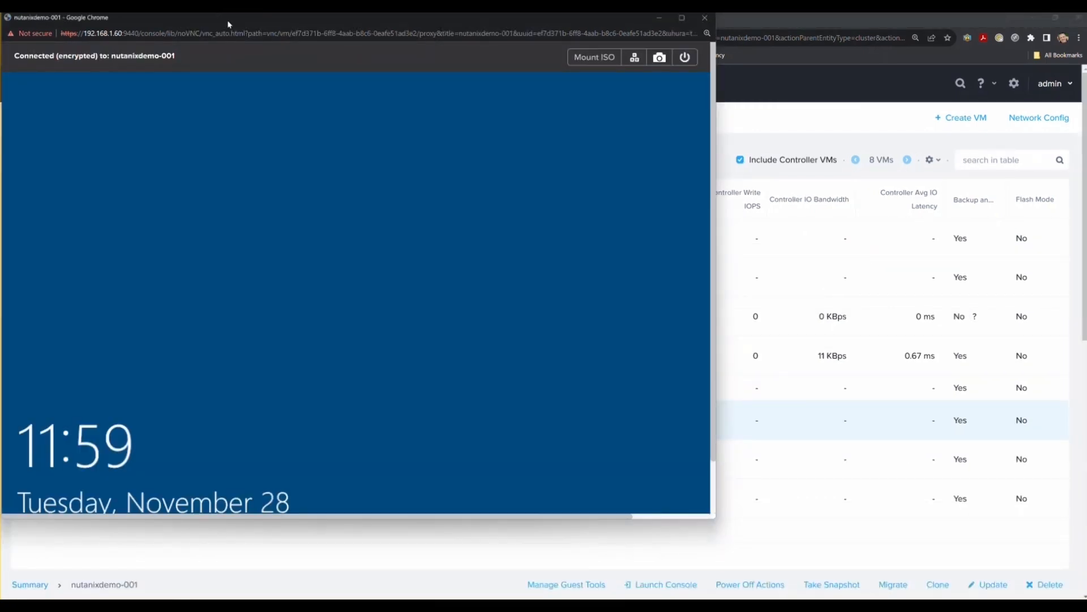
left_click_drag(229, 24, 339, 54)
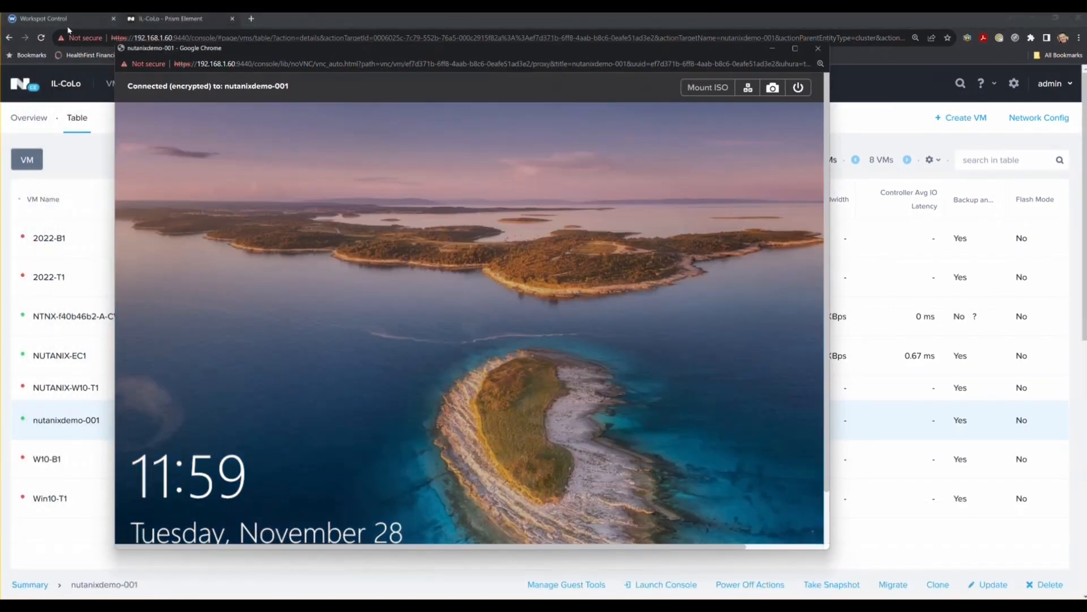
left_click(67, 21)
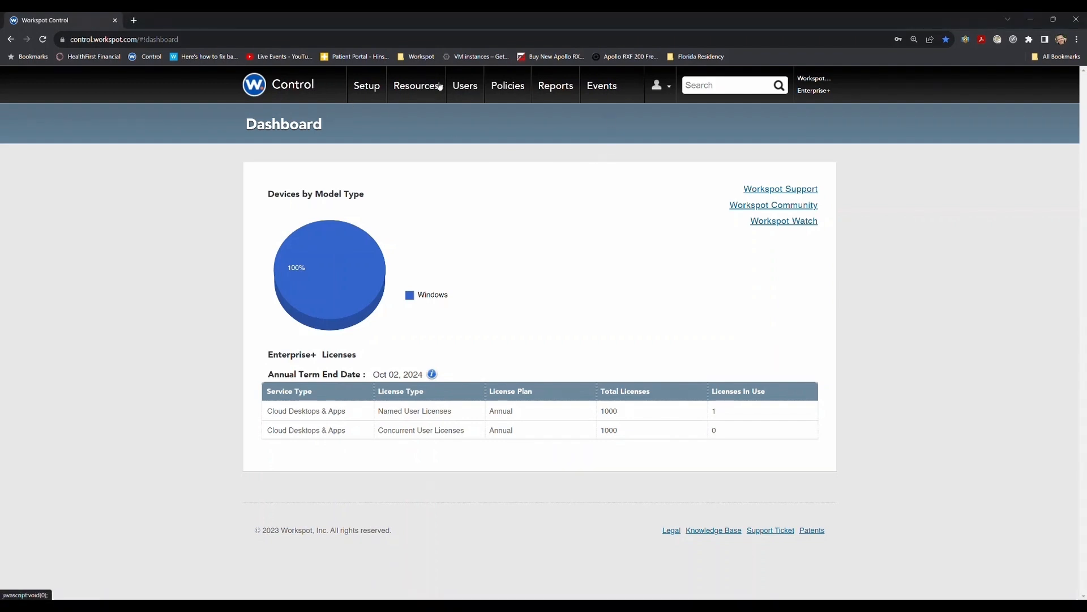
Assign vmwaredemo-001 in pool workspotvmwarepool1 to a user found in the Workspot directory.
left_click(408, 89)
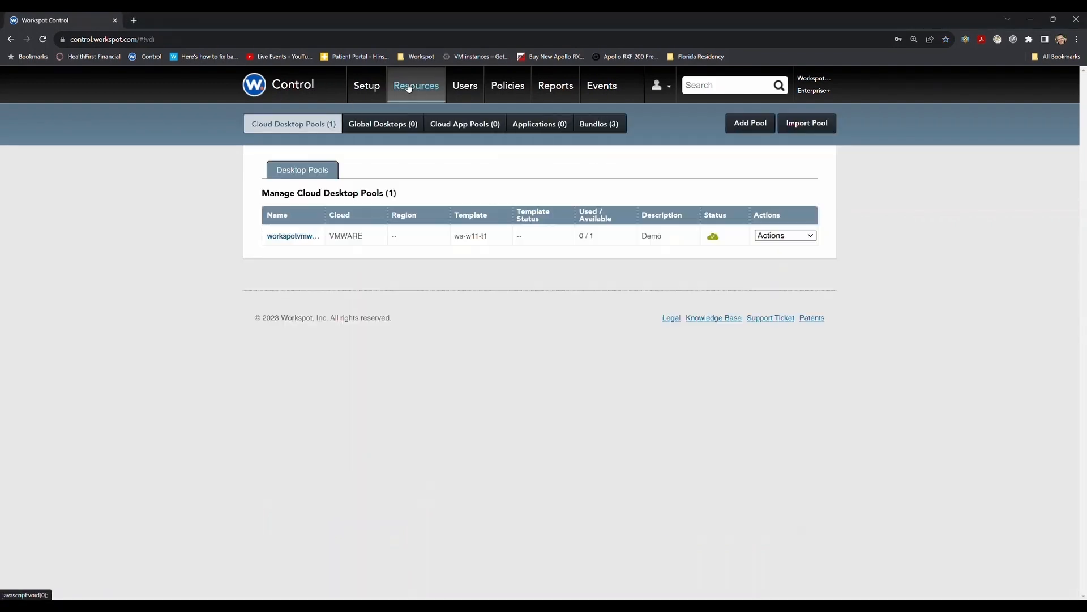
left_click_drag(325, 215, 359, 226)
left_click(316, 238)
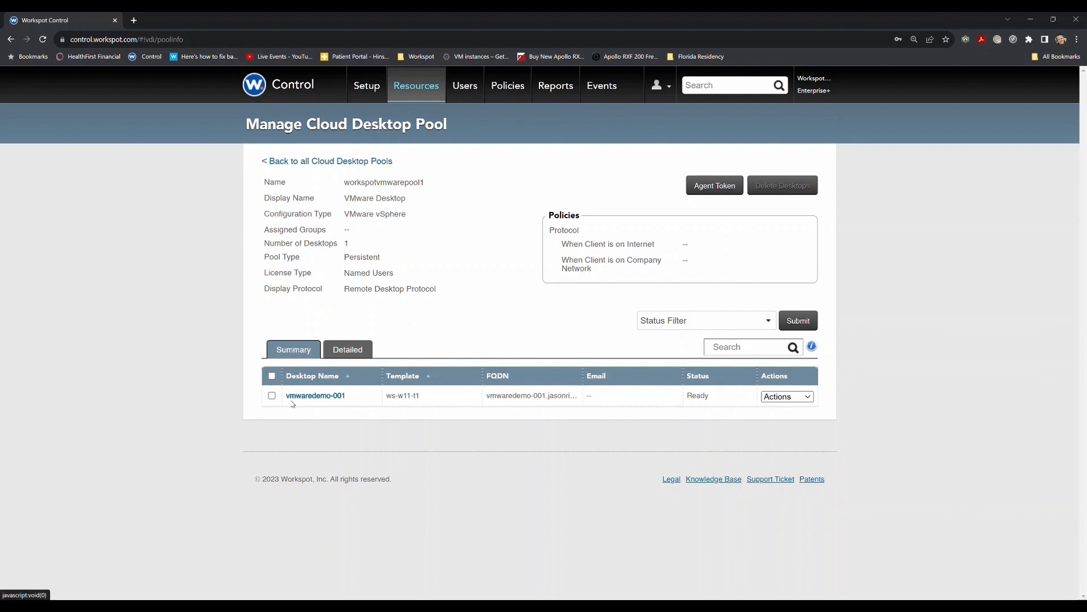
left_click(791, 398)
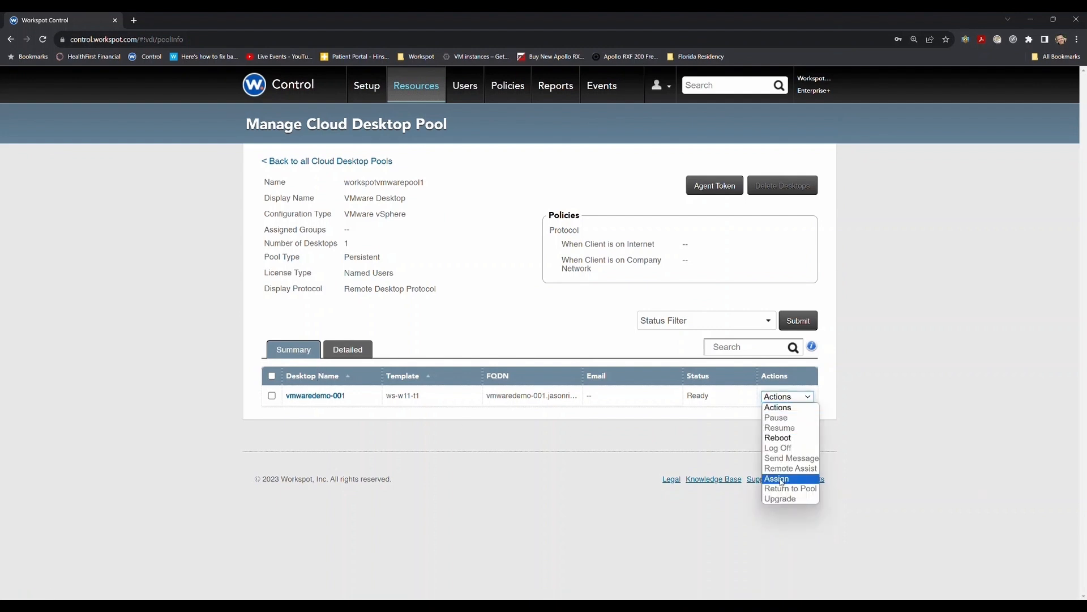
left_click(783, 479)
left_click(417, 235)
left_click(363, 260)
left_click(491, 223)
type("jason")
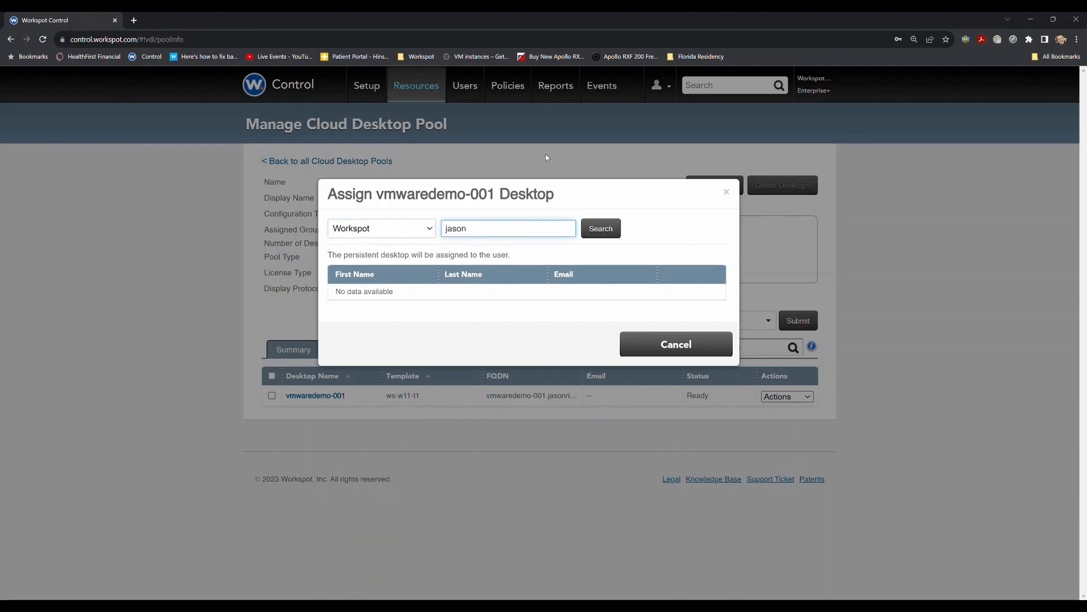
left_click(595, 231)
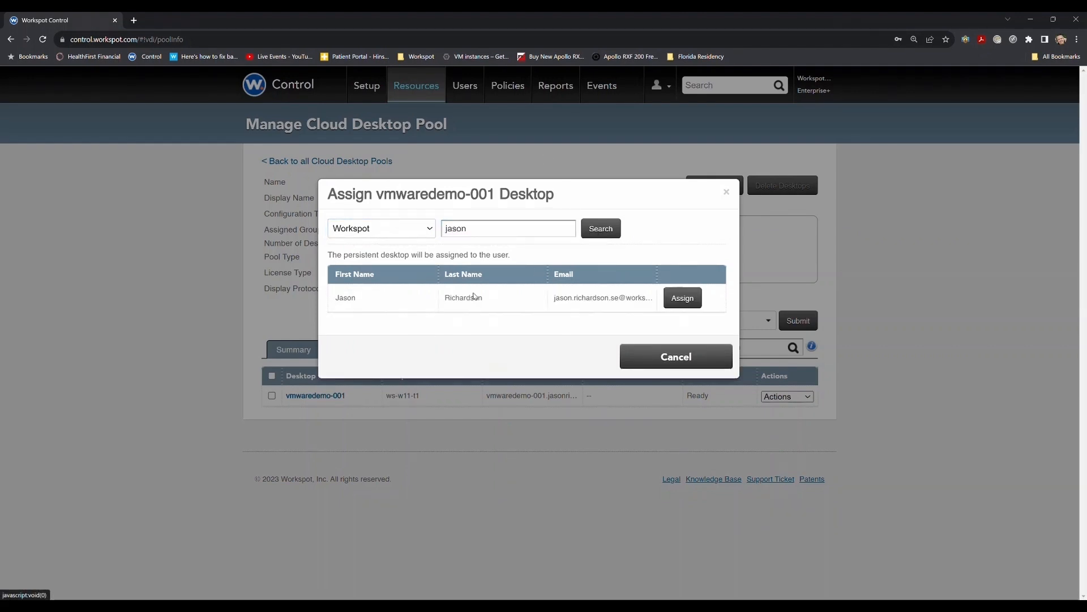
left_click(680, 300)
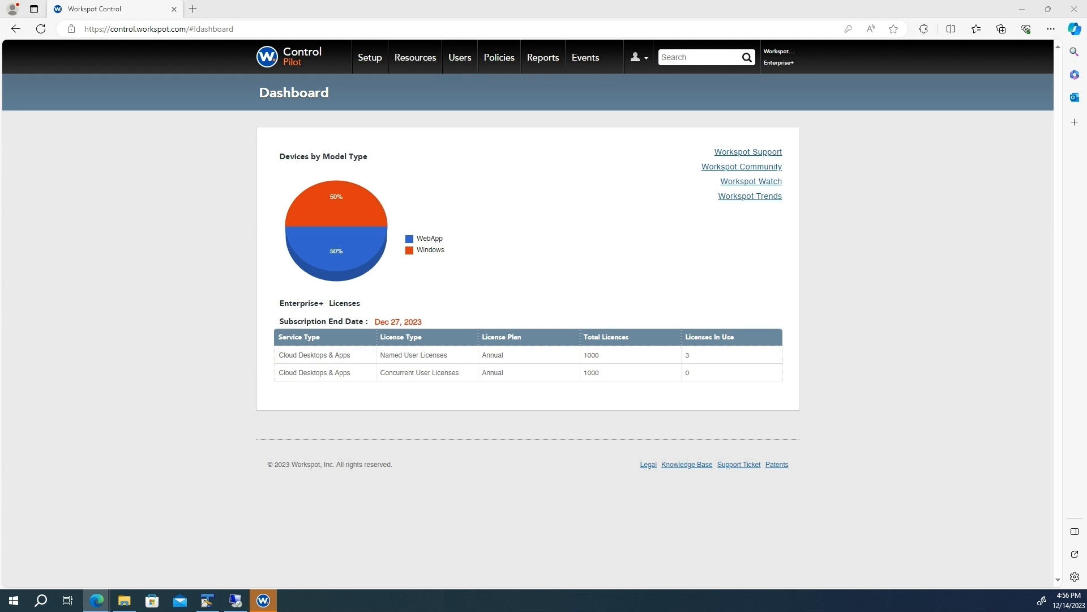
Copy the Web Client URL from Setup > Configuration and load it in a new browser tab.
left_click(363, 59)
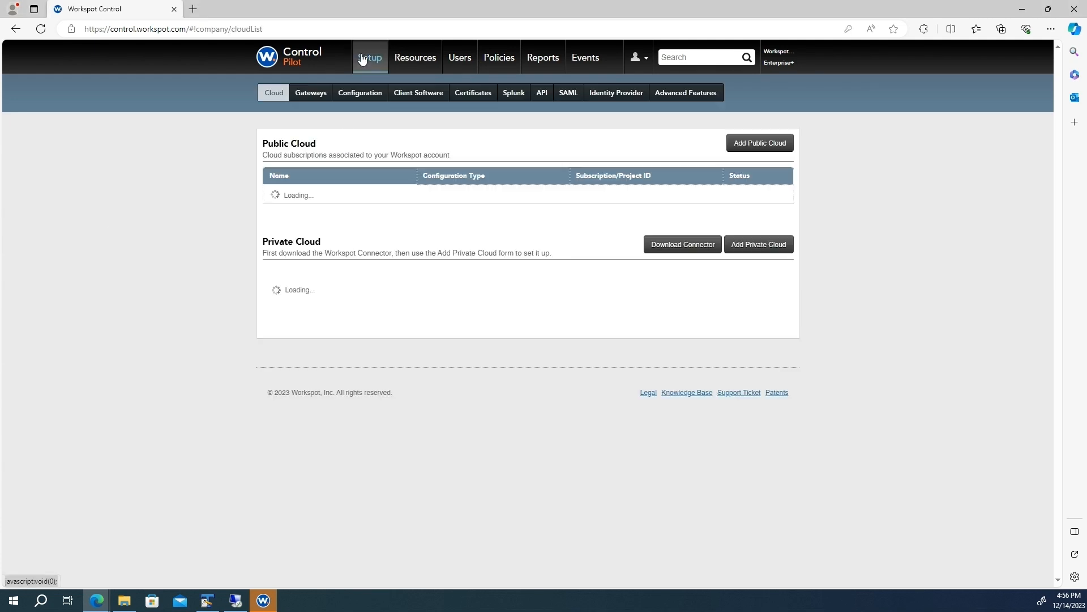
left_click(360, 90)
scroll(249, 405, "down", 4)
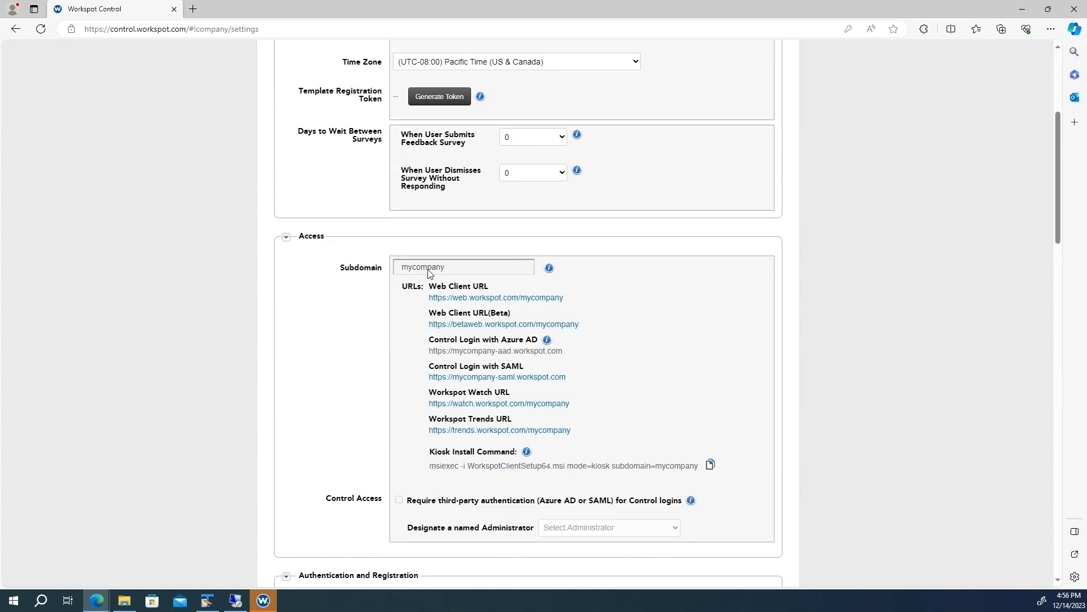
right_click(470, 296)
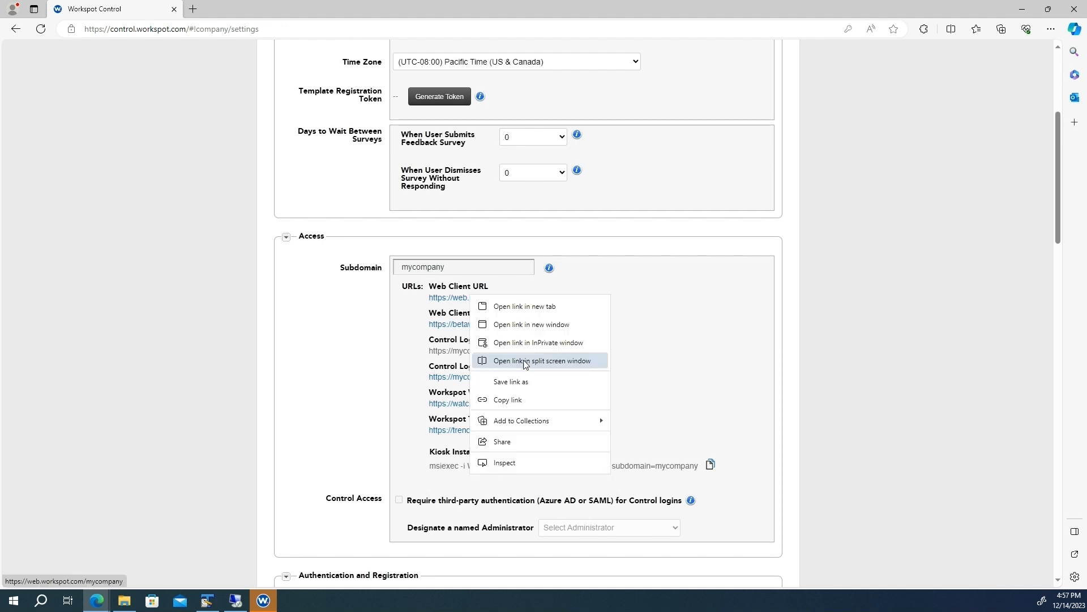
left_click(535, 404)
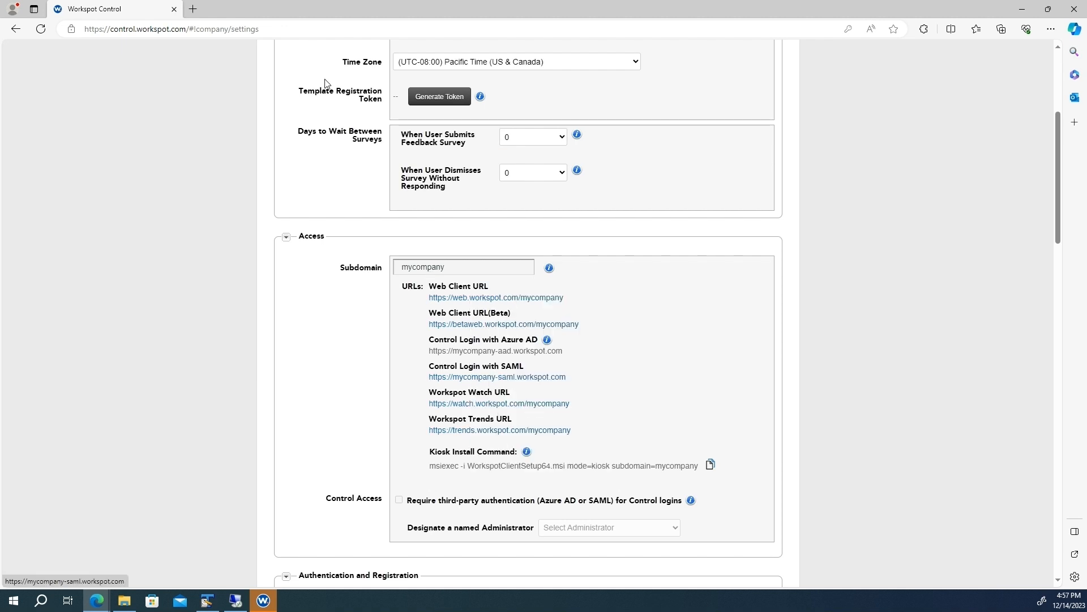
left_click(192, 9)
key("ctrl+v")
key("Return")
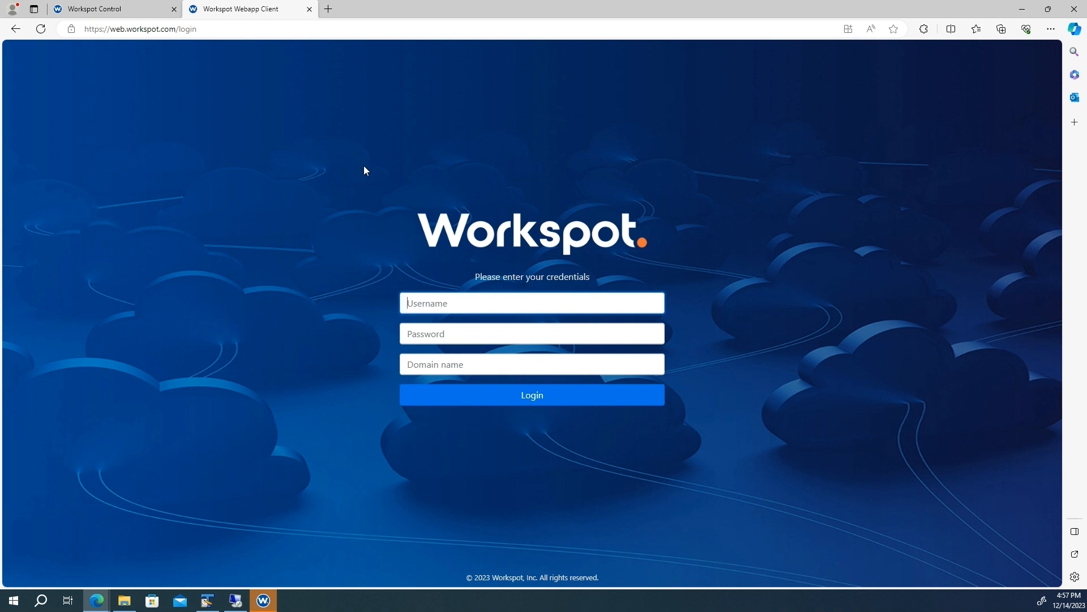
Log in to the Web Client with the admin username, password and 'wrk' domain, then launch My Desktop.
type("charlieadmin")
key("Tab")
type("•••••••••••••••")
key("Tab")
type("wrk")
key("Return")
key("Return")
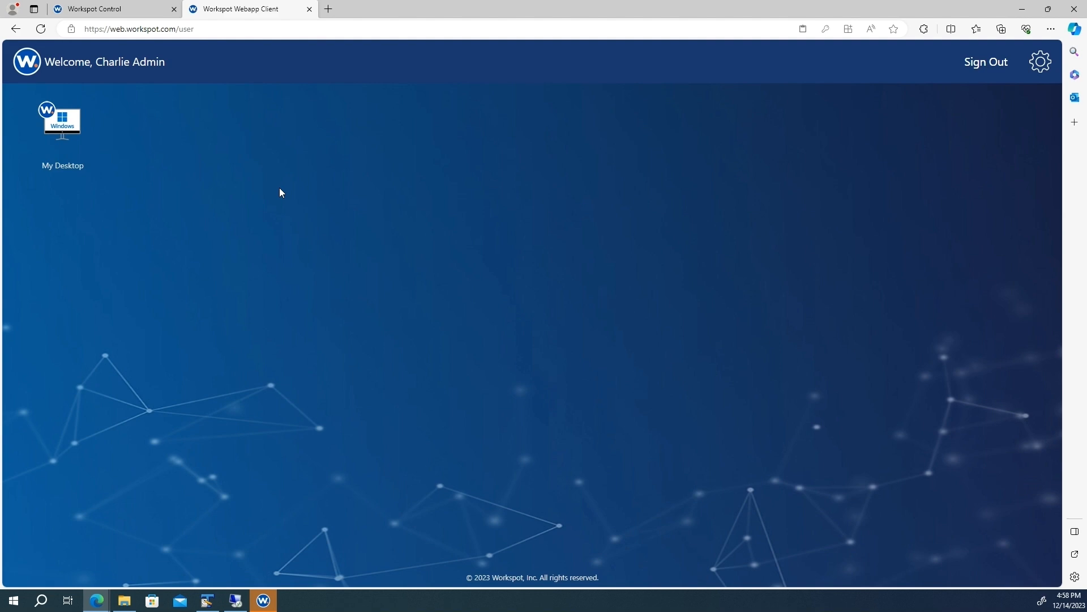
left_click(52, 141)
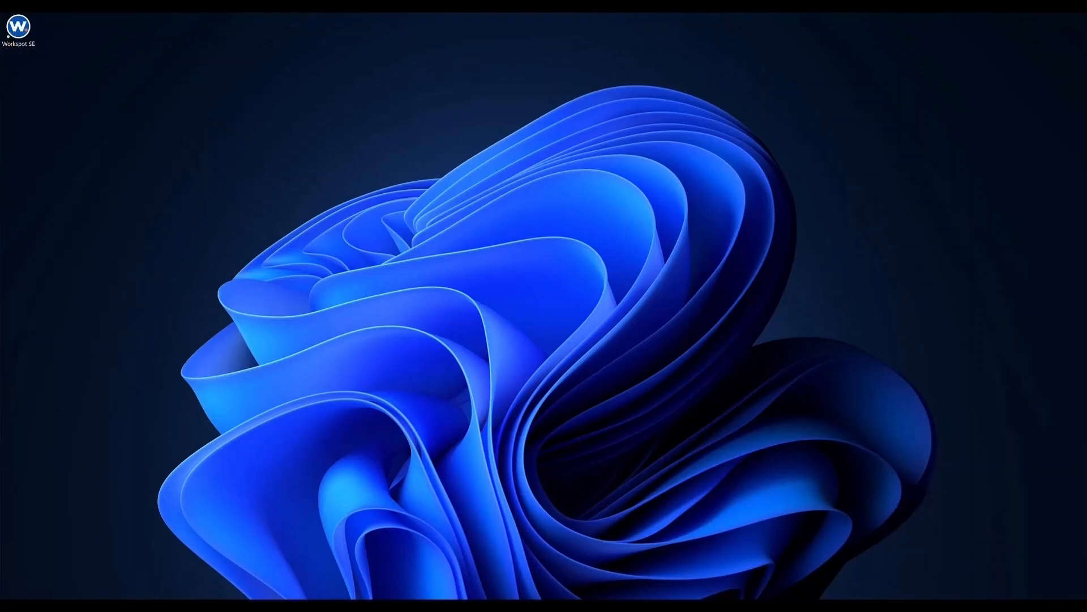
Launch Workspot SE, submit the user's email address, and activate with the emailed code.
double_click(18, 28)
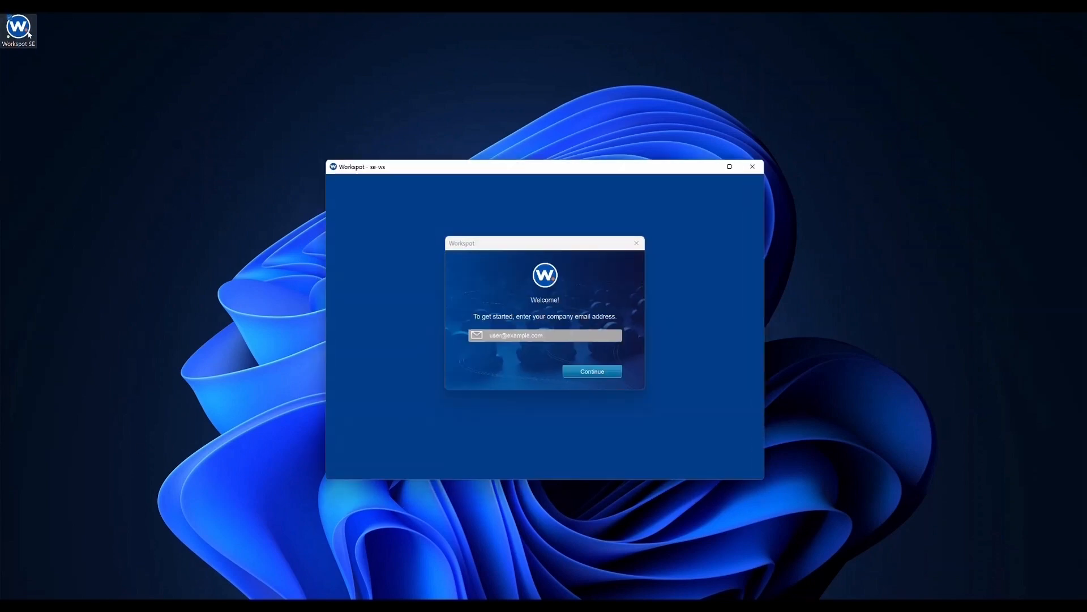
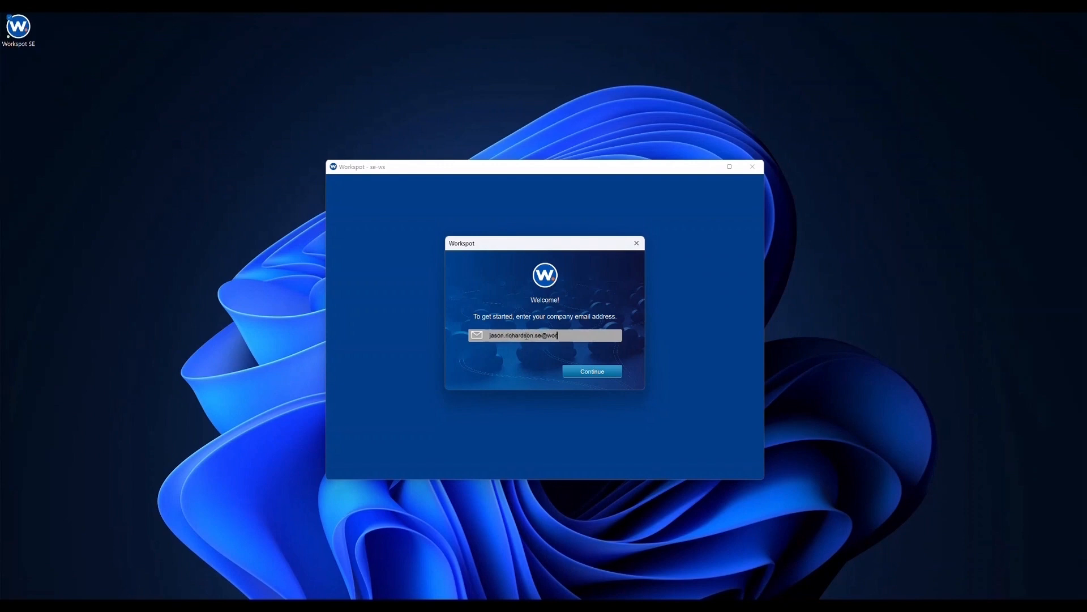
left_click(576, 371)
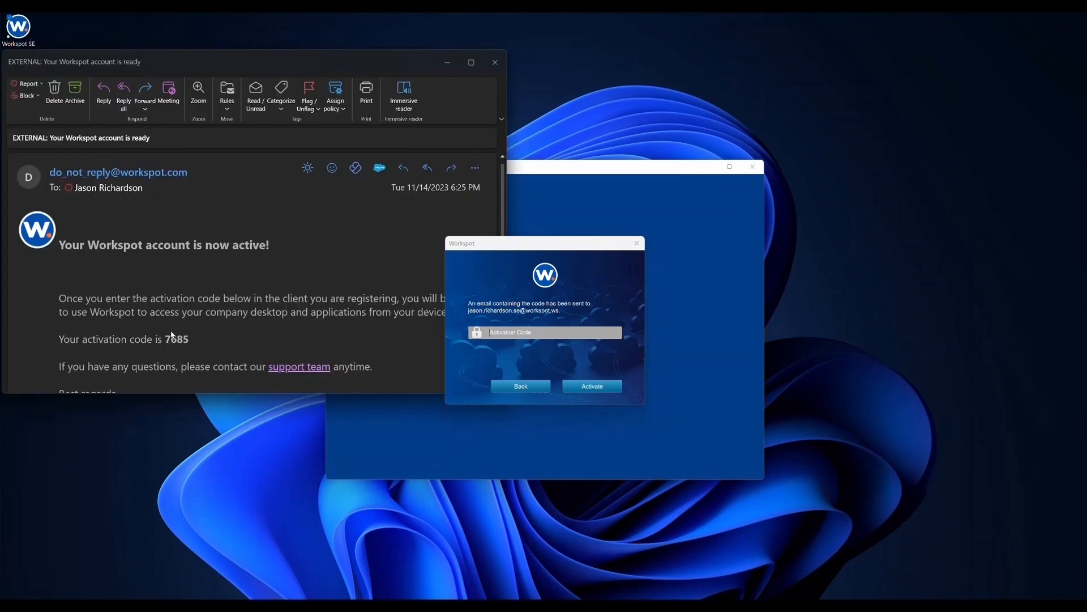
left_click_drag(191, 343, 164, 339)
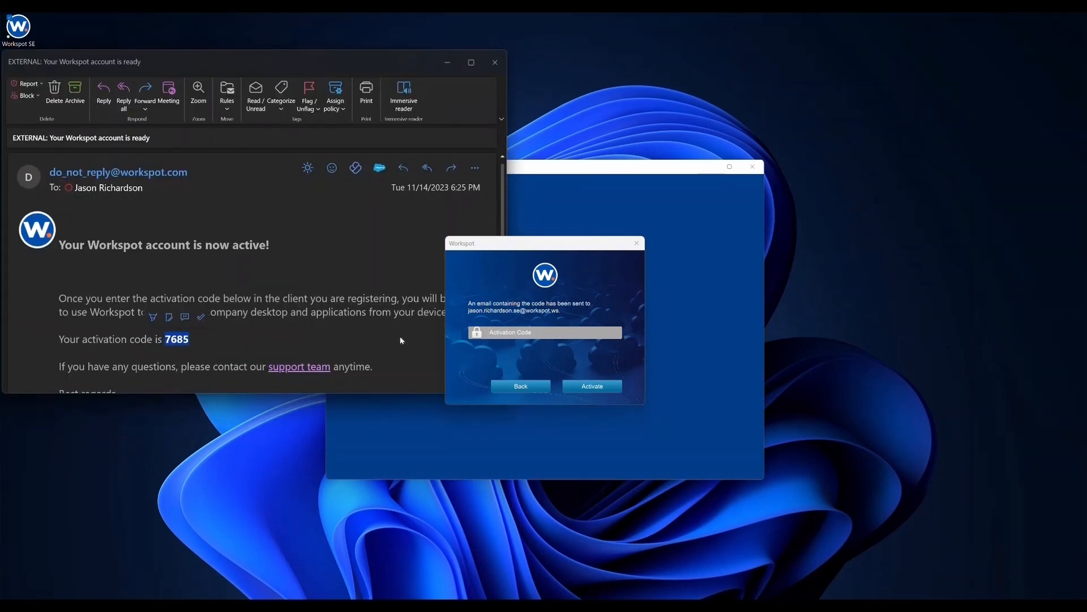
left_click(505, 332)
key("ctrl+v")
left_click(585, 383)
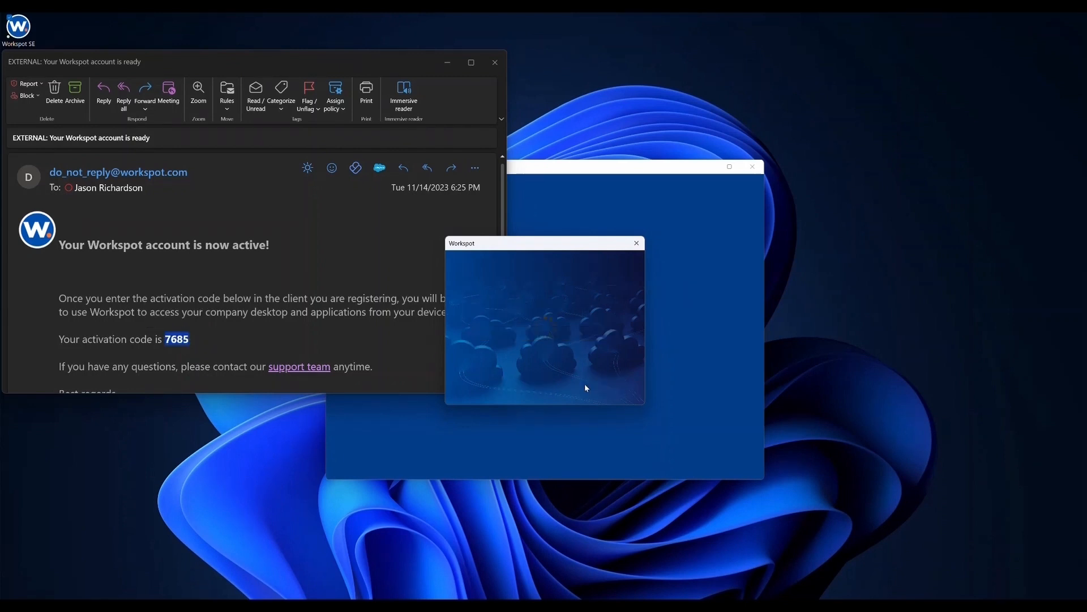
key("Tab")
left_click(573, 386)
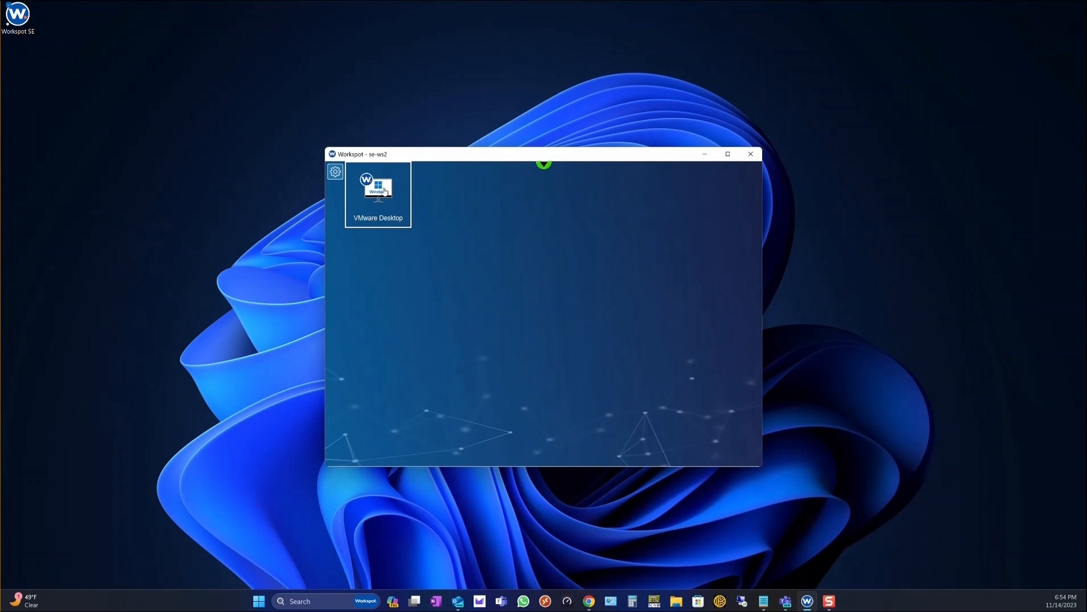
Open VMware Desktop and sign in with the user's username and password.
left_click(385, 191)
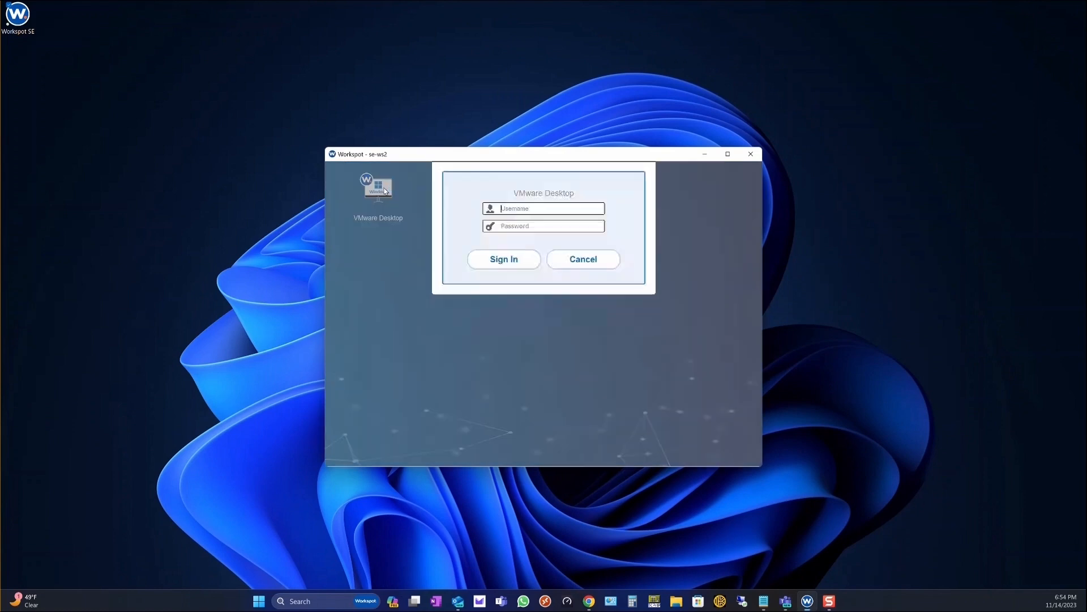
left_click(544, 208)
key("Tab")
type("•••••••••")
key("Return")
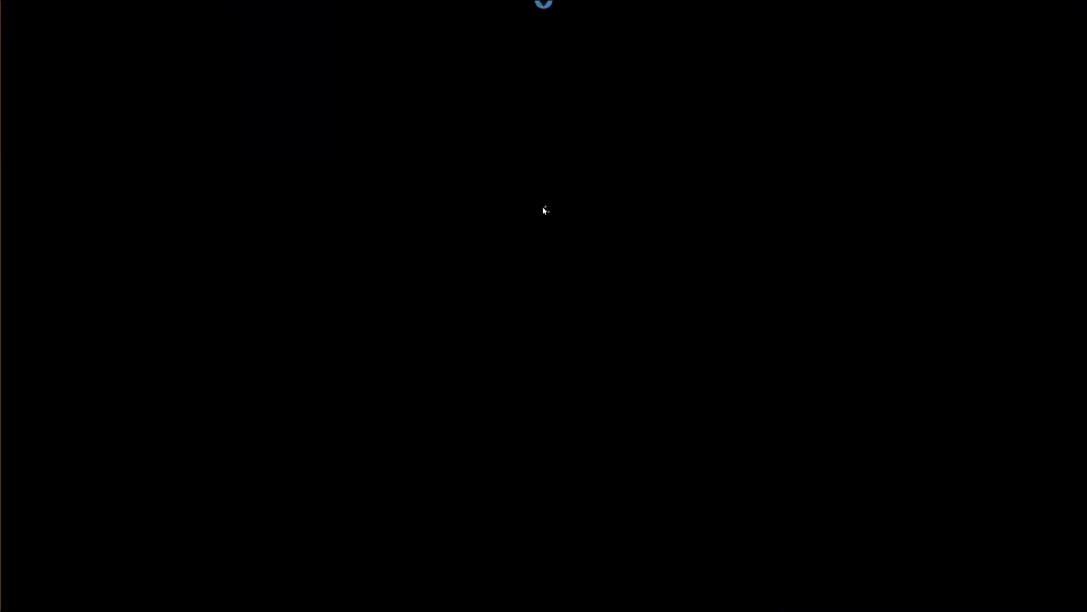